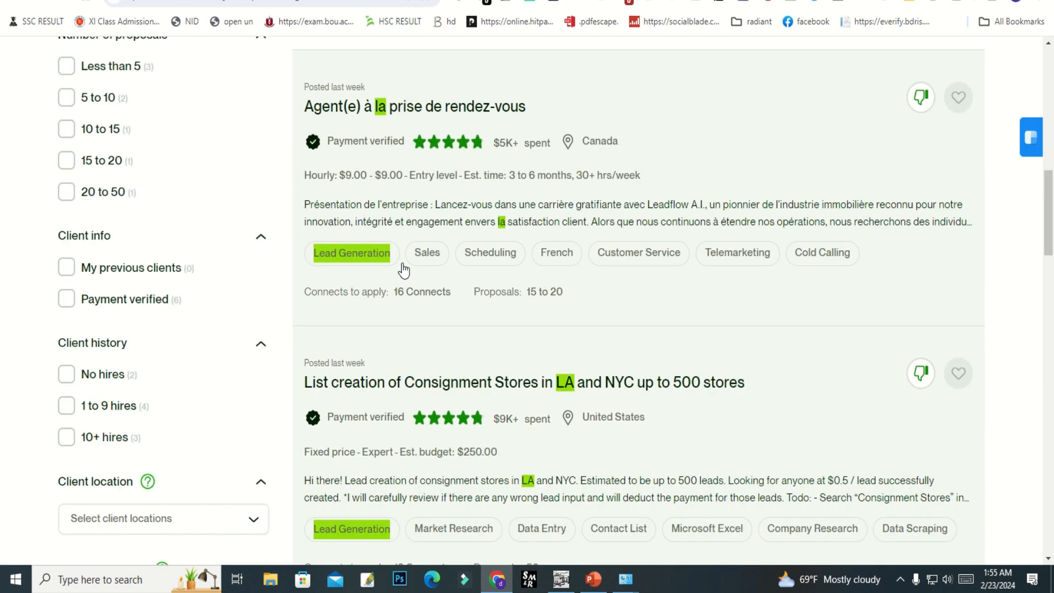
- Open the job posting "List creation of Consignment Stores in LA and NYC up to 500 stores" and read its title and opening lines
scroll(404, 269, down, 4)
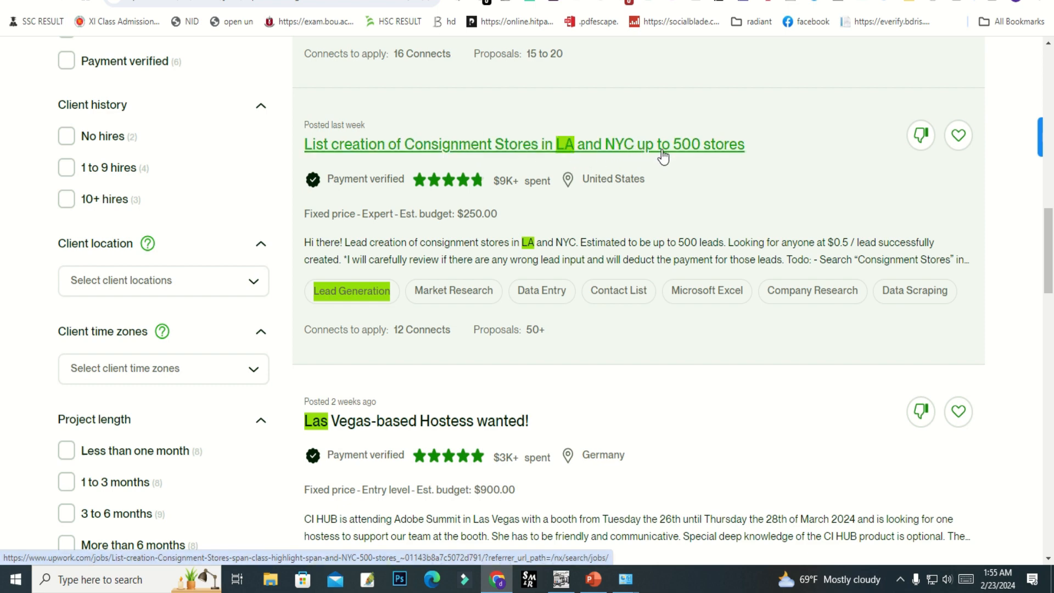
click(439, 149)
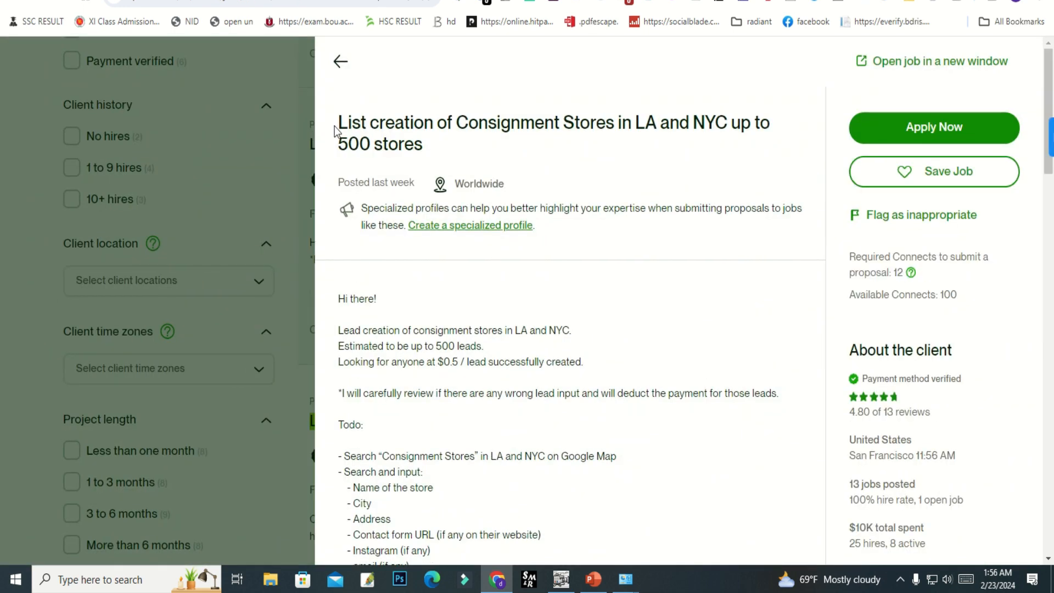
drag(335, 127, 729, 127)
scroll(728, 127, down, 2)
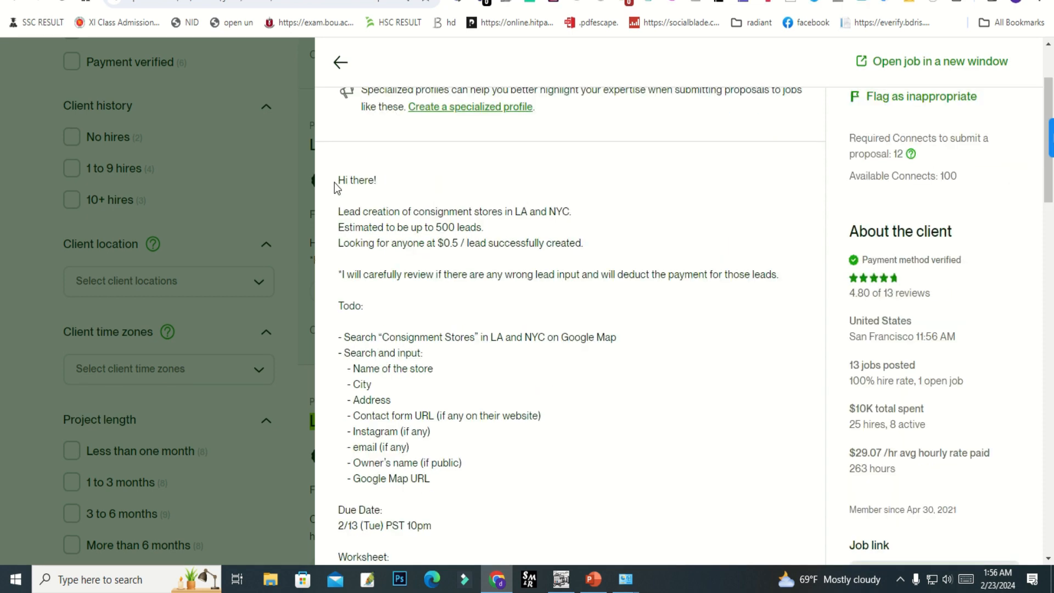
drag(337, 181, 438, 174)
click(437, 174)
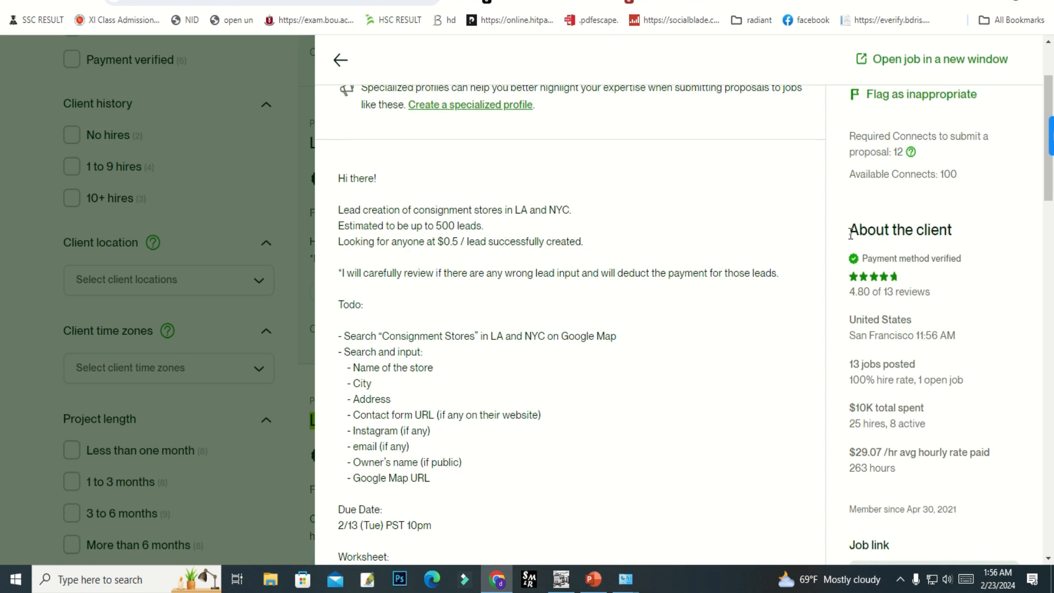
- Review the client details of the posting, including payment verification, reviews, location, jobs posted and hire rate
scroll(850, 233, up, 2)
drag(851, 347, 1008, 353)
click(833, 352)
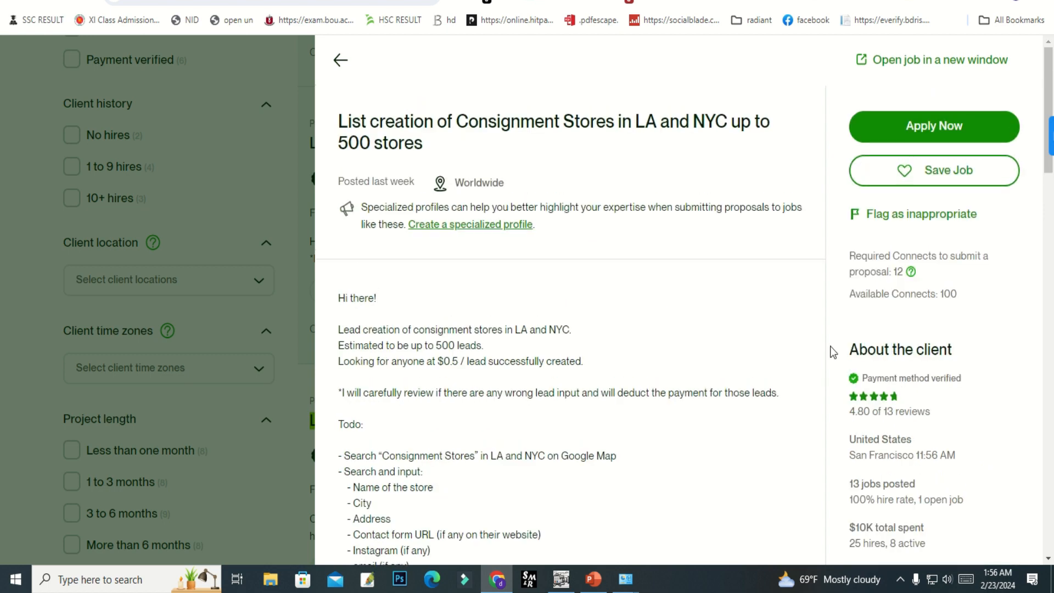
scroll(983, 331, down, 2)
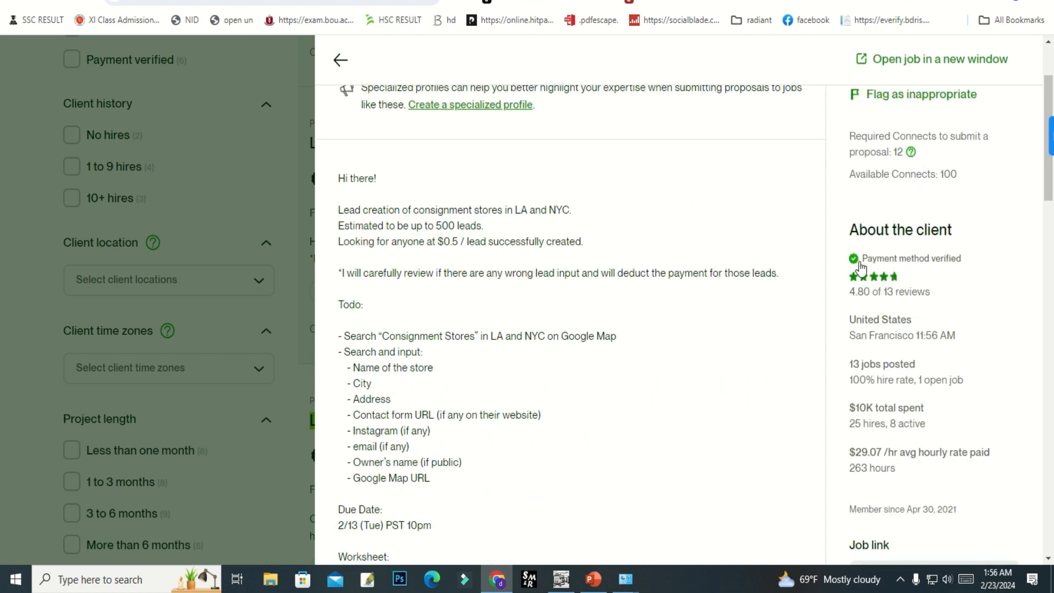
drag(862, 261, 993, 265)
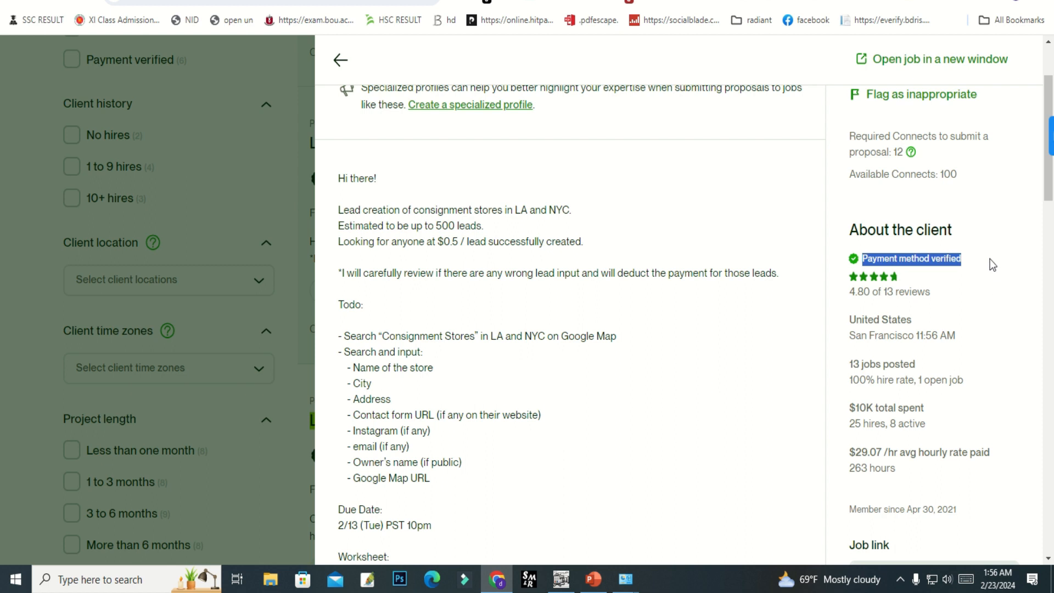
click(866, 290)
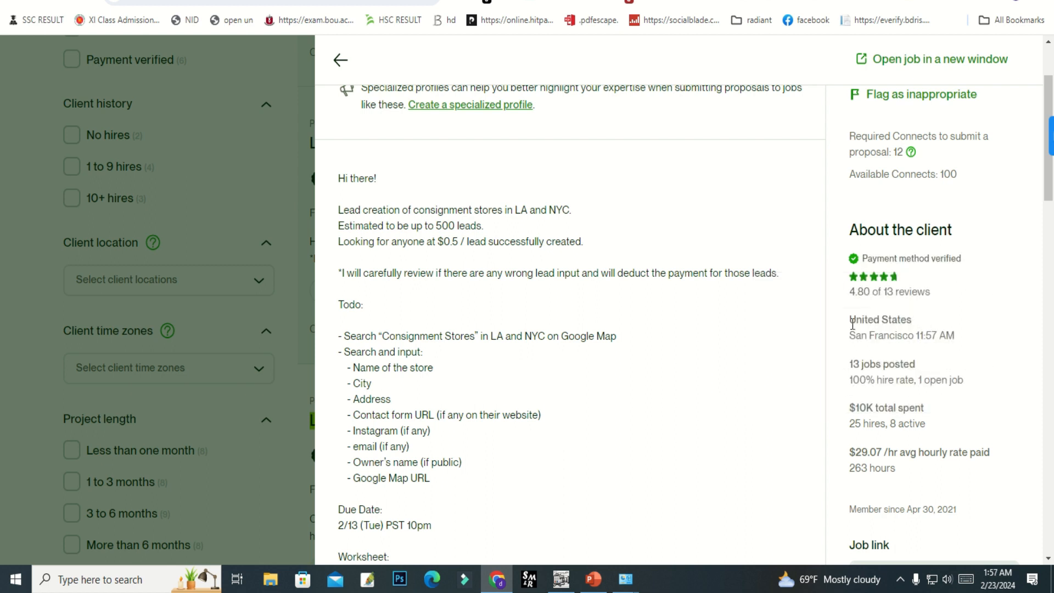
mouse_move(840, 324)
mouse_down()
mouse_move(921, 322)
mouse_move(841, 320)
mouse_up()
mouse_move(849, 366)
mouse_down()
mouse_move(930, 368)
mouse_move(847, 367)
mouse_move(862, 384)
mouse_move(949, 387)
mouse_move(846, 385)
mouse_up()
mouse_move(922, 385)
mouse_down()
mouse_move(968, 380)
mouse_move(923, 387)
mouse_up()
- Read the job description's introduction, covering the lead count, the pay per lead and the note on wrong leads
drag(384, 189, 427, 172)
click(475, 184)
mouse_move(335, 178)
mouse_down()
mouse_move(384, 186)
mouse_move(328, 210)
mouse_move(577, 226)
mouse_move(341, 196)
mouse_up()
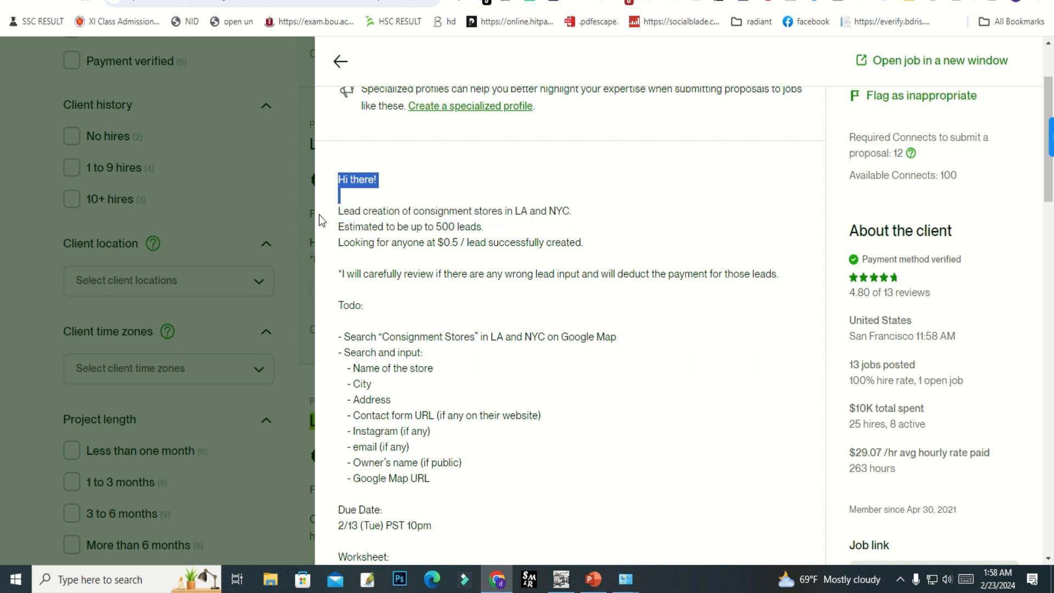
click(340, 279)
mouse_move(340, 279)
mouse_down()
mouse_move(624, 284)
mouse_move(336, 278)
mouse_up()
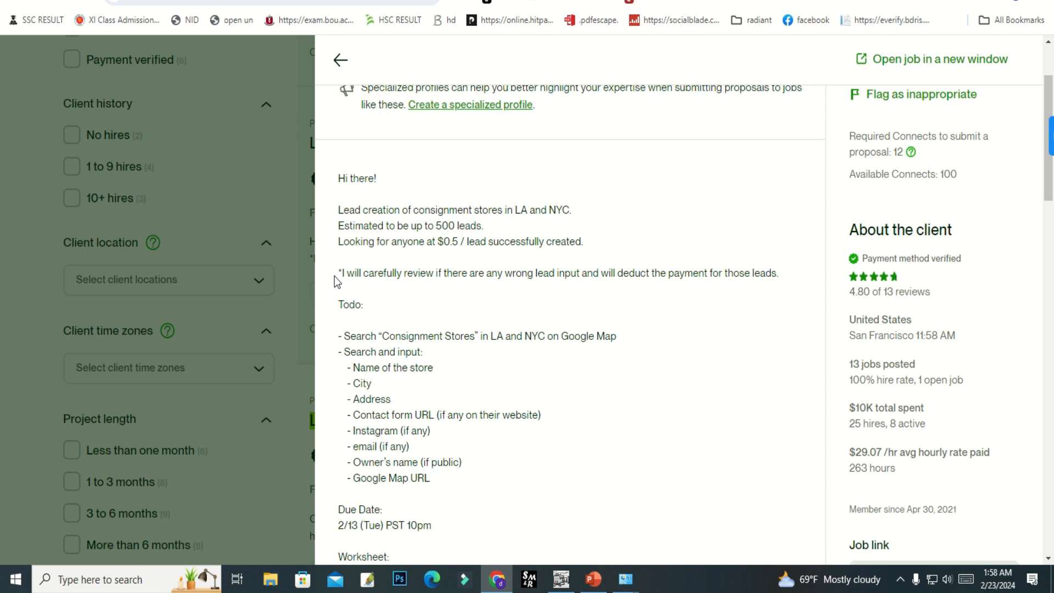
drag(345, 276, 317, 279)
- Read the Todo list in the job description to see which store details must be collected
scroll(394, 234, down, 2)
drag(345, 218, 383, 219)
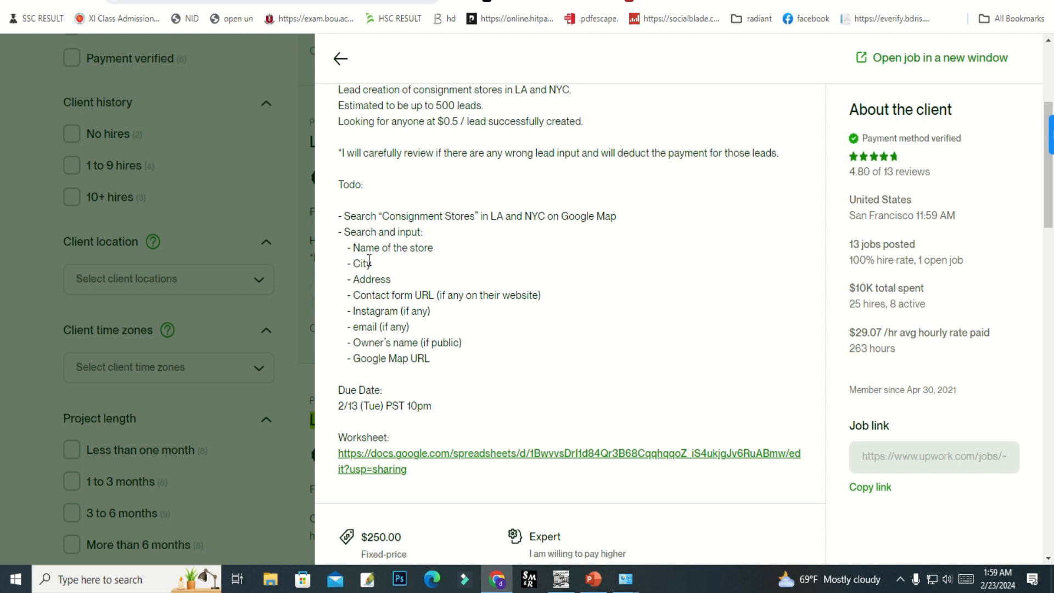
drag(352, 247, 350, 308)
click(385, 312)
drag(348, 345, 345, 226)
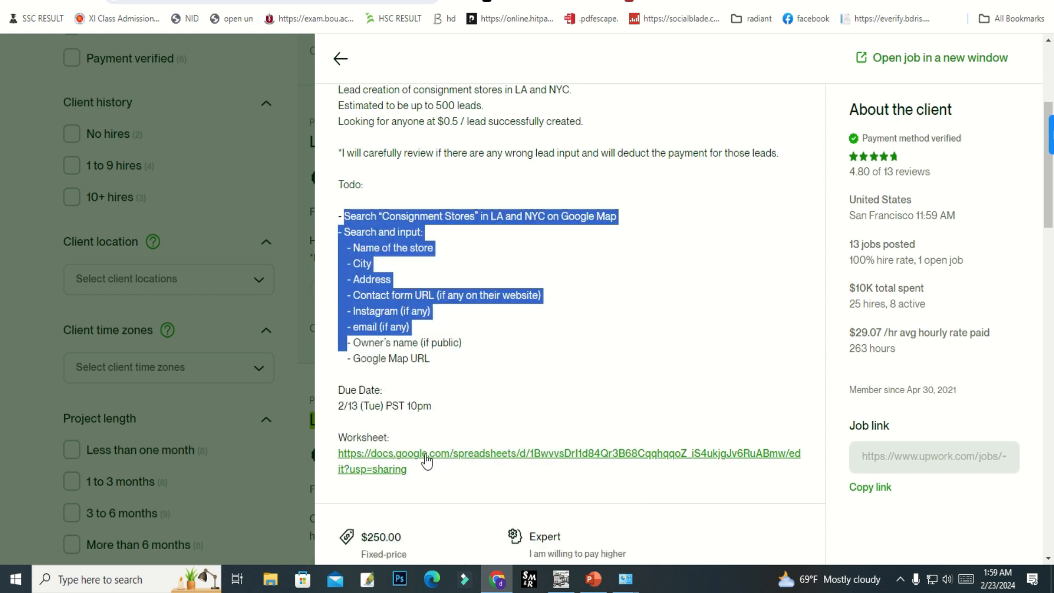
- Check the job's fixed-price budget and open the linked worksheet from the job description
scroll(434, 456, down, 2)
mouse_move(368, 418)
mouse_down()
mouse_move(351, 433)
mouse_move(403, 456)
mouse_move(390, 422)
mouse_move(374, 447)
mouse_move(431, 429)
mouse_move(354, 423)
mouse_move(361, 447)
mouse_move(403, 435)
mouse_move(360, 420)
mouse_up()
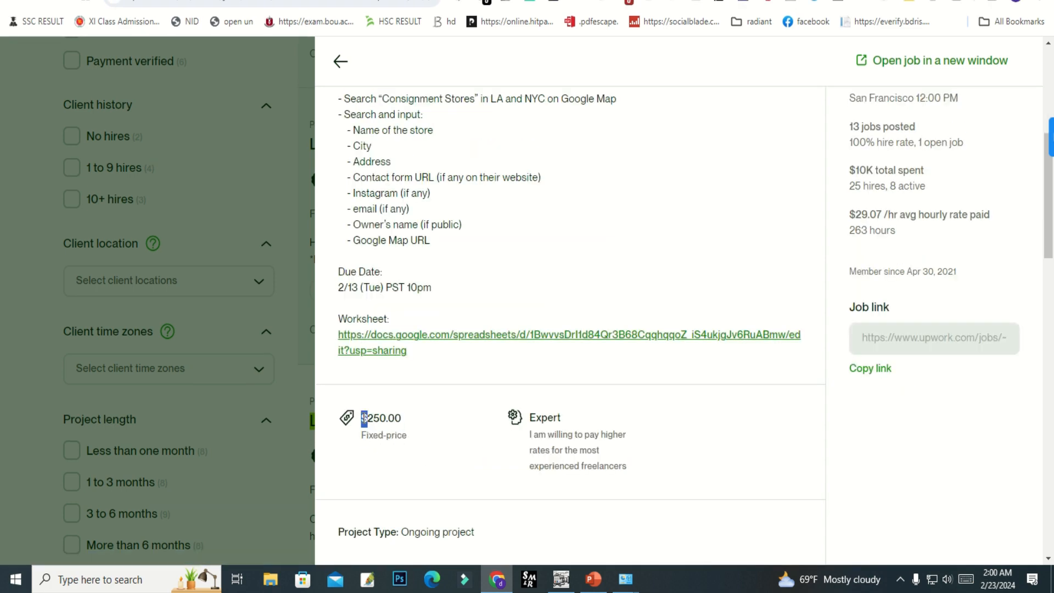
click(602, 353)
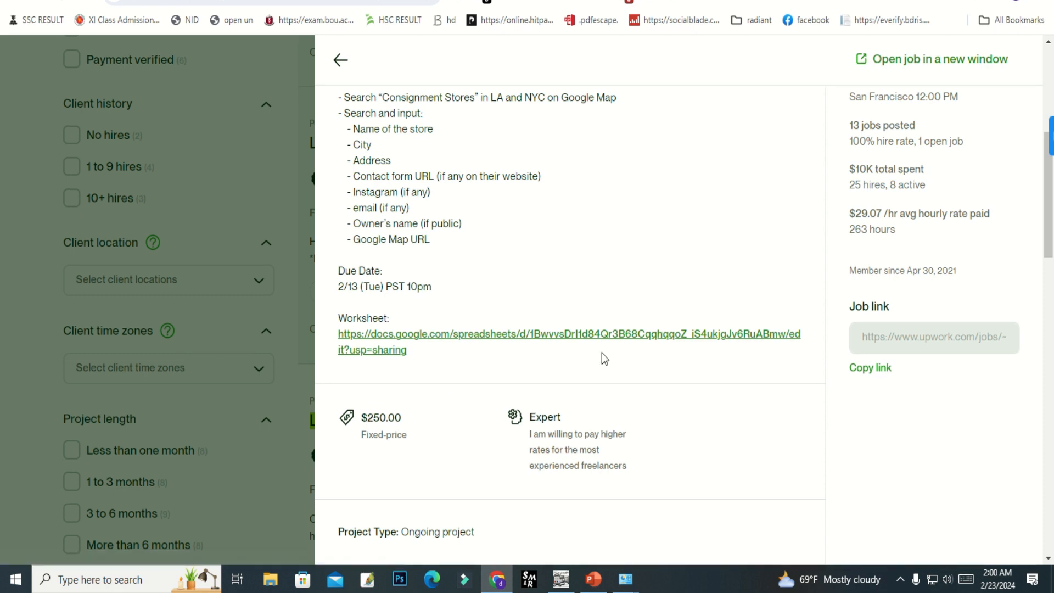
click(533, 341)
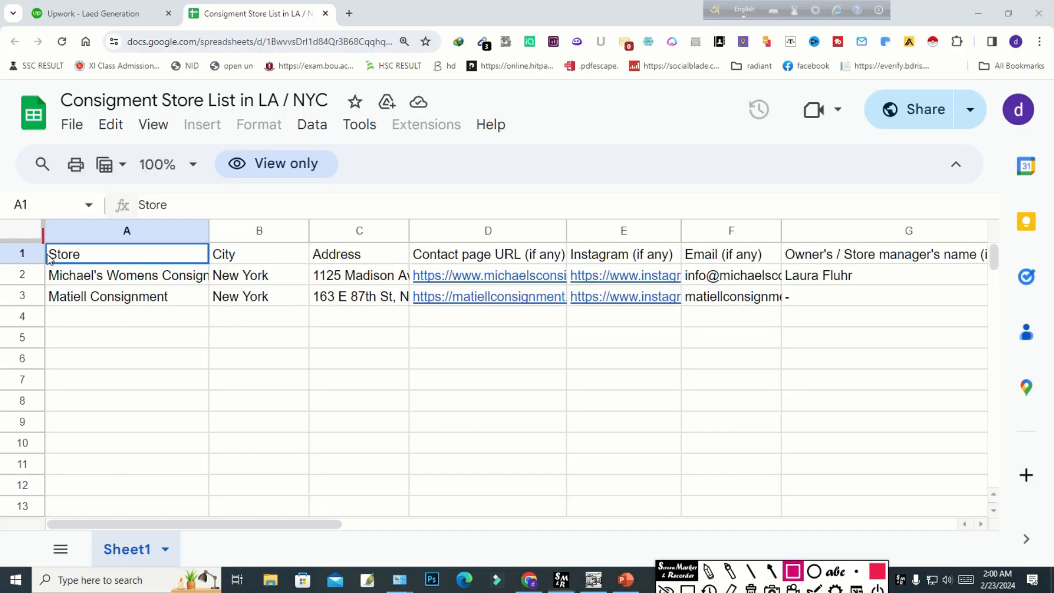
- Examine the worksheet's column headers from Store through Google Map, along with the sample rows beneath them
drag(44, 230, 203, 269)
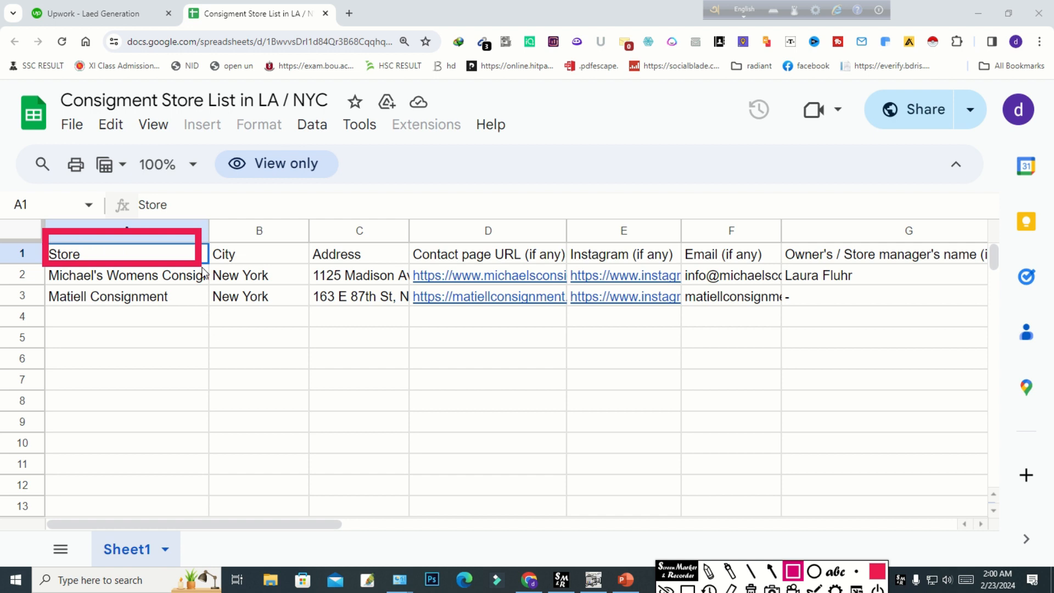
mouse_move(209, 228)
mouse_down()
mouse_move(236, 271)
mouse_move(307, 269)
mouse_up()
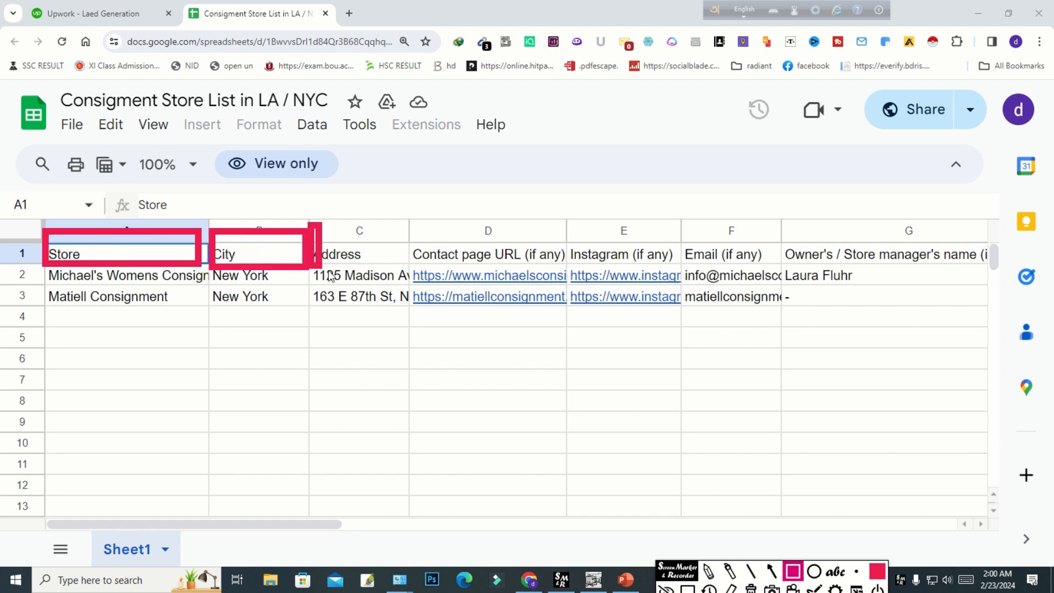
mouse_move(309, 223)
mouse_down()
mouse_move(424, 267)
mouse_move(409, 263)
mouse_up()
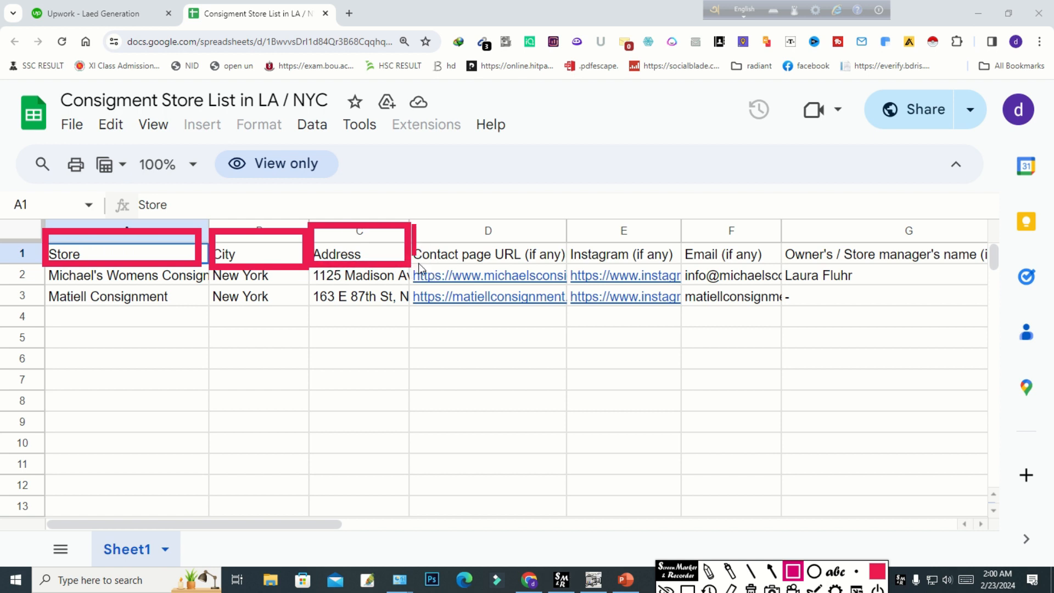
mouse_move(413, 225)
mouse_down()
mouse_move(500, 272)
mouse_move(566, 270)
mouse_up()
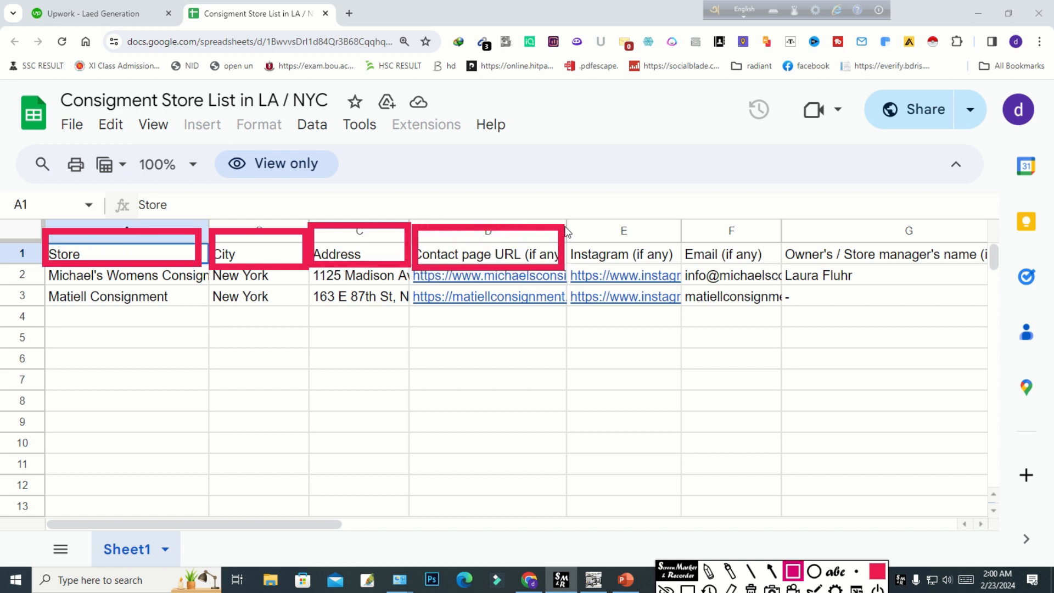
mouse_move(568, 226)
mouse_down()
mouse_move(590, 273)
mouse_move(690, 272)
mouse_move(666, 269)
mouse_up()
mouse_move(679, 228)
mouse_down()
mouse_move(685, 256)
mouse_move(779, 271)
mouse_move(936, 270)
mouse_up()
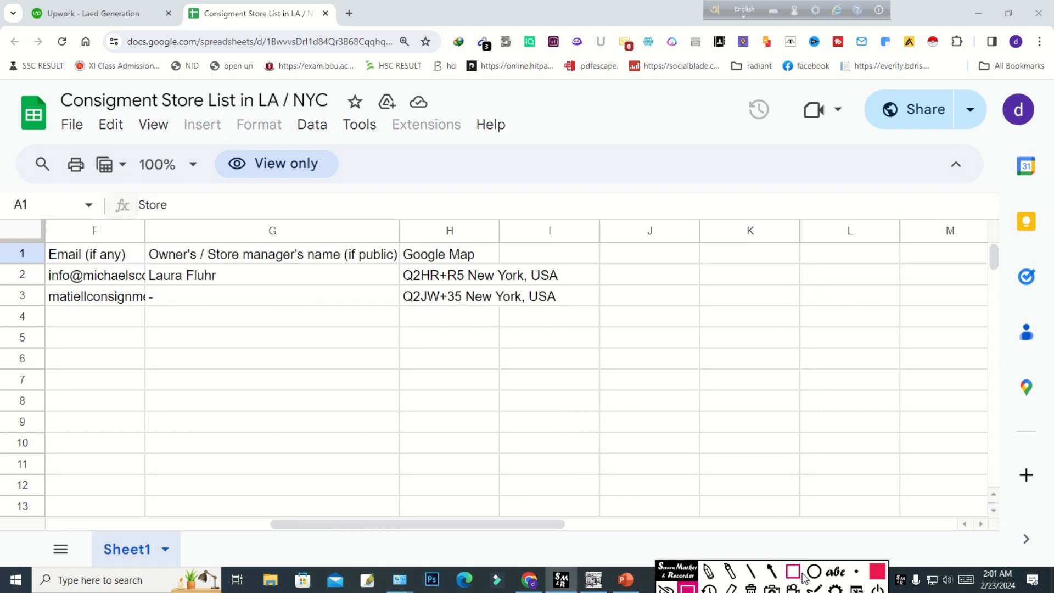
click(794, 572)
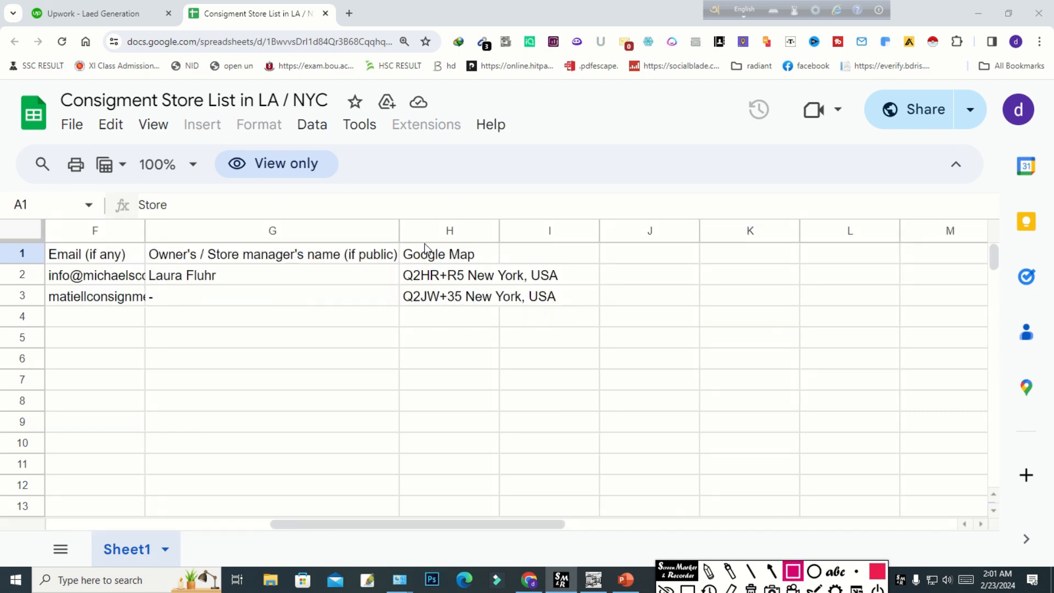
mouse_move(402, 235)
mouse_down()
mouse_move(413, 266)
mouse_move(502, 268)
mouse_up()
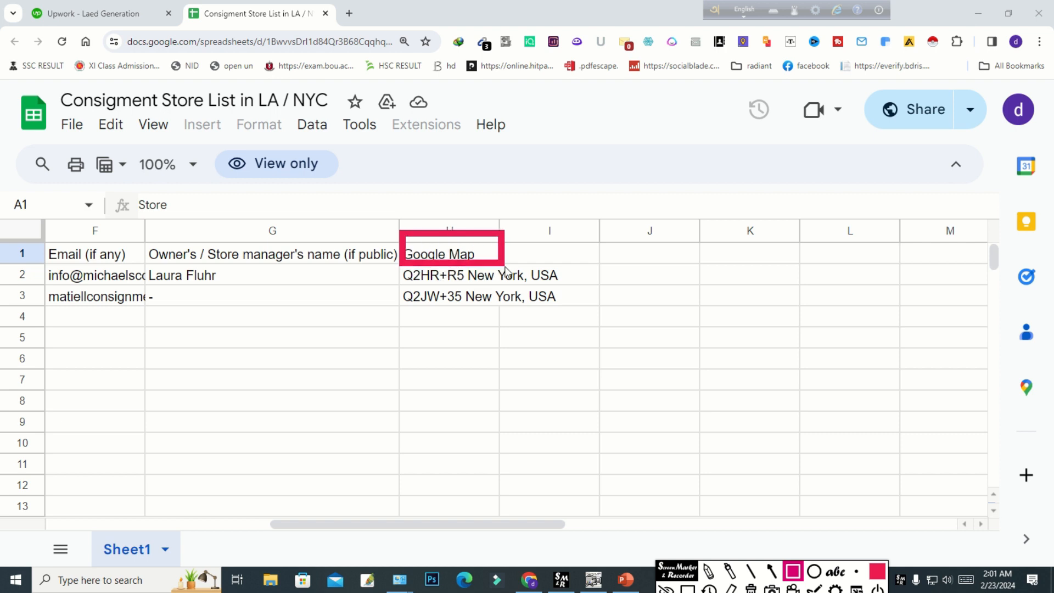
click(553, 390)
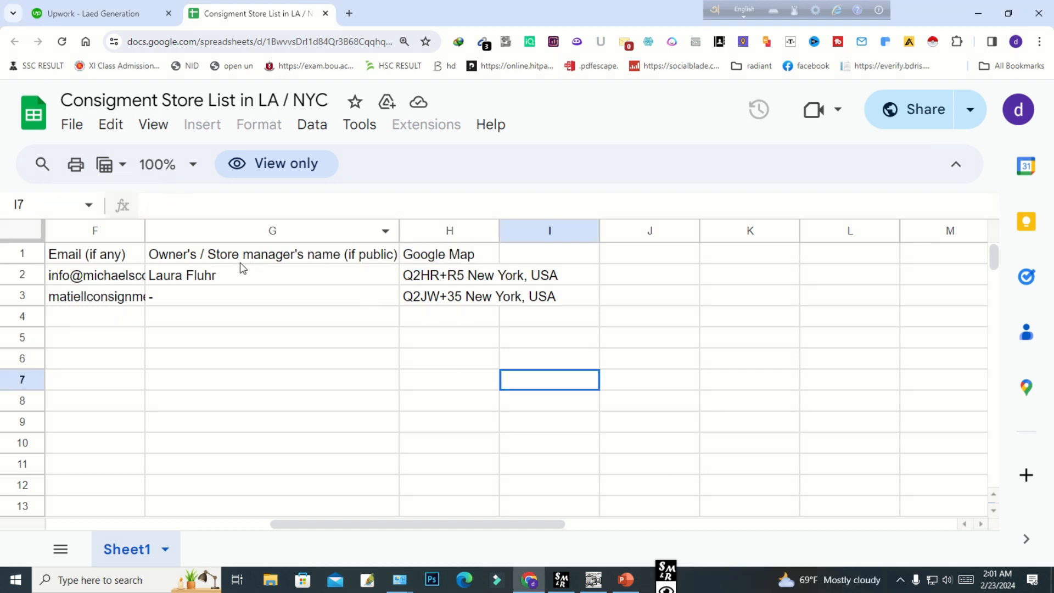
drag(247, 261, 496, 274)
click(519, 276)
click(619, 297)
drag(591, 319, 590, 340)
- Check the worksheet's View only status and its edit-access information
click(666, 588)
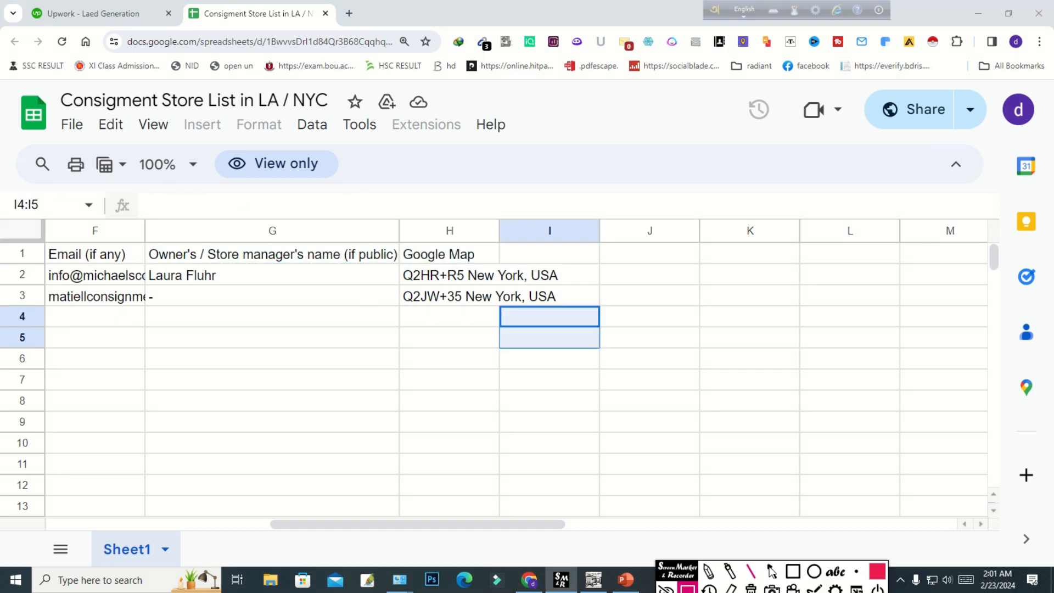
click(793, 571)
drag(219, 141, 376, 194)
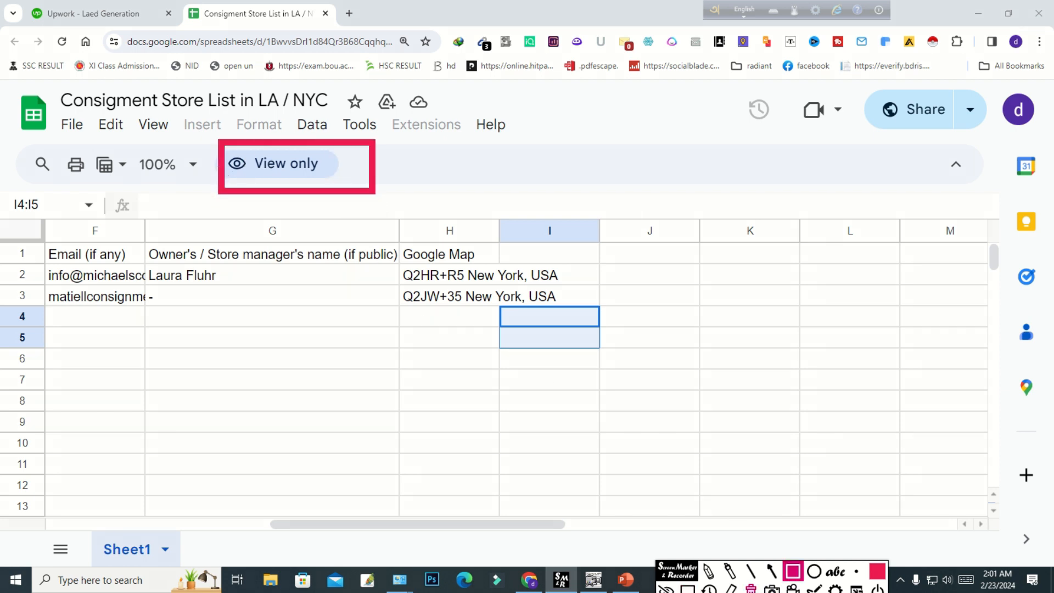
click(752, 587)
click(666, 588)
click(300, 172)
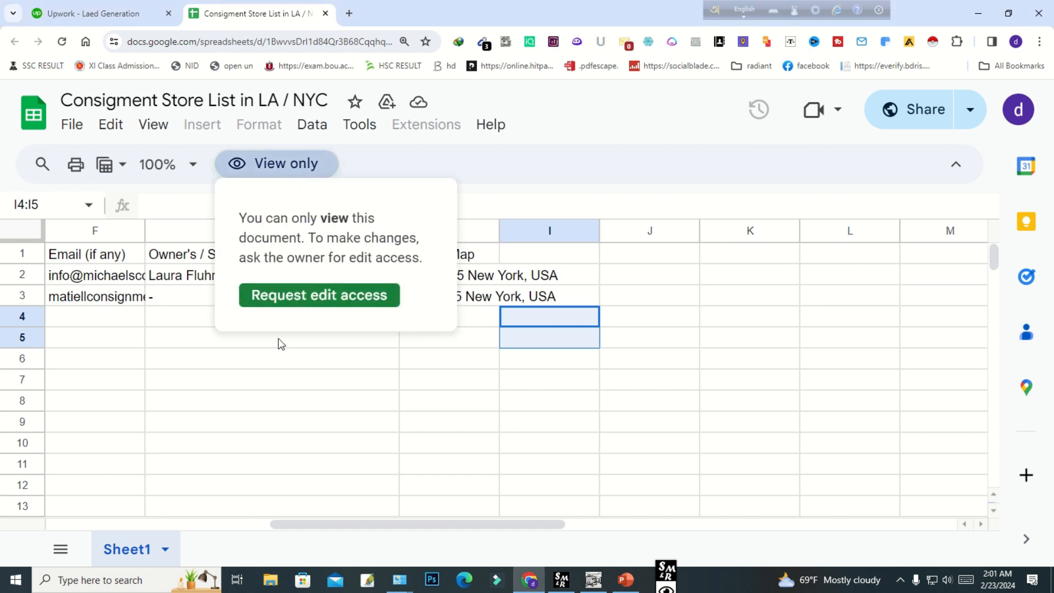
click(437, 365)
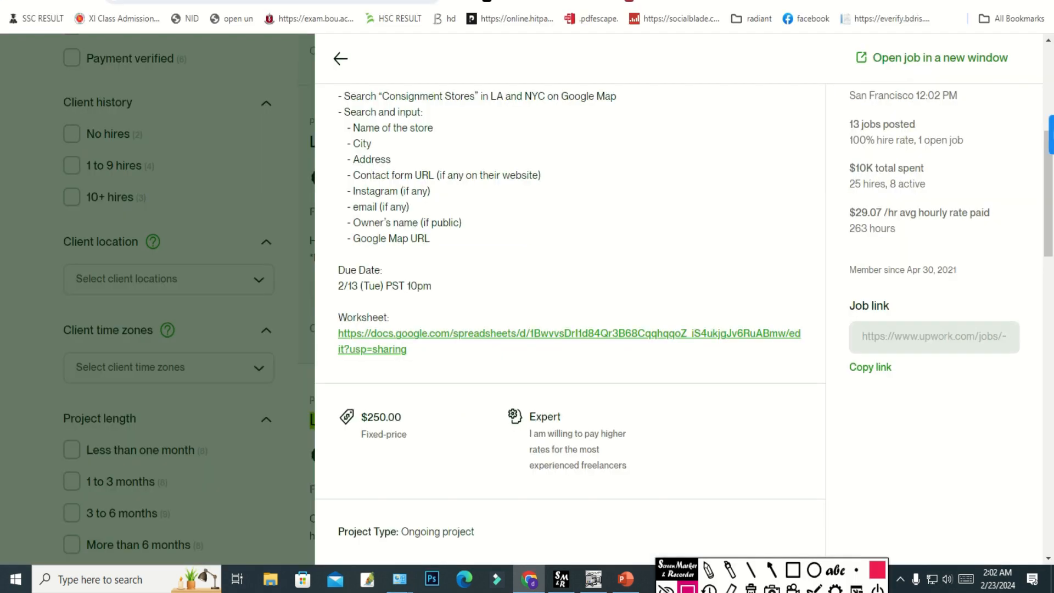
- Open Google Drive in a new browser tab and create a new Google Sheets spreadsheet
key(ctrl+t)
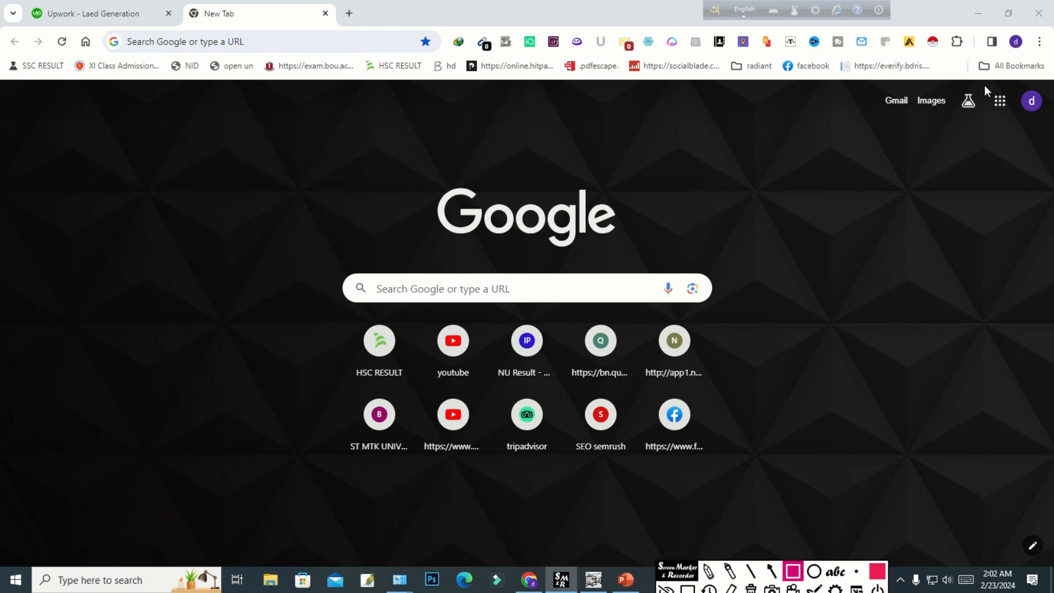
mouse_move(985, 85)
mouse_down()
mouse_move(1001, 121)
mouse_move(1020, 127)
mouse_up()
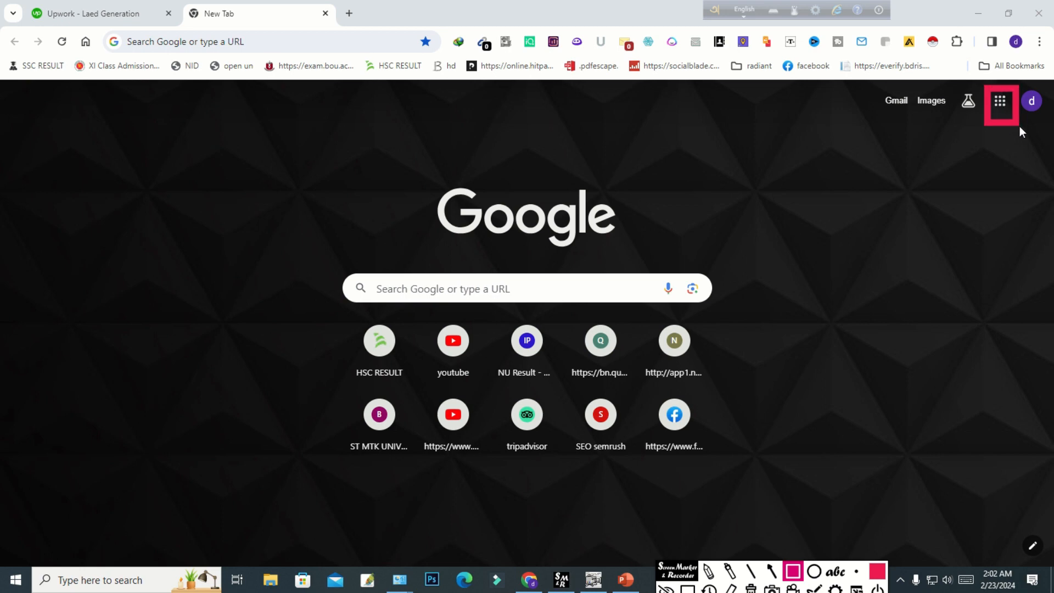
click(793, 588)
click(1001, 101)
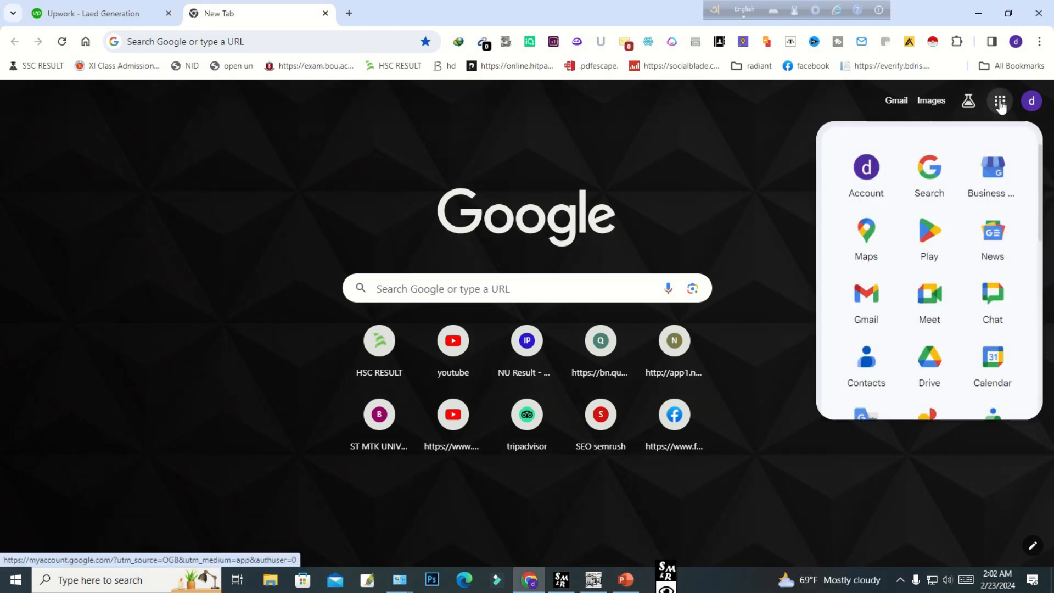
scroll(932, 240, down, 2)
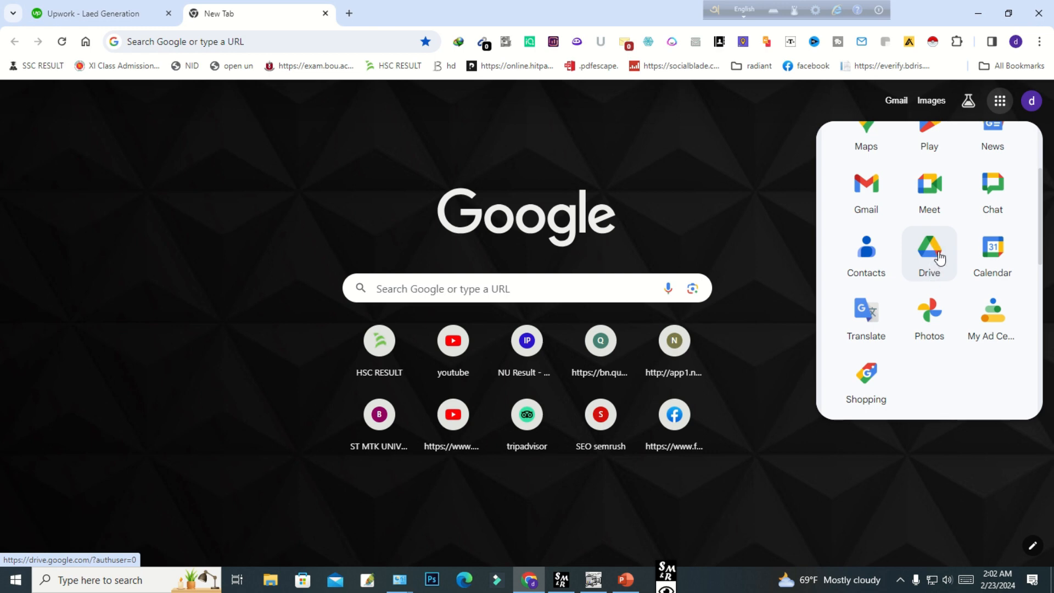
click(940, 257)
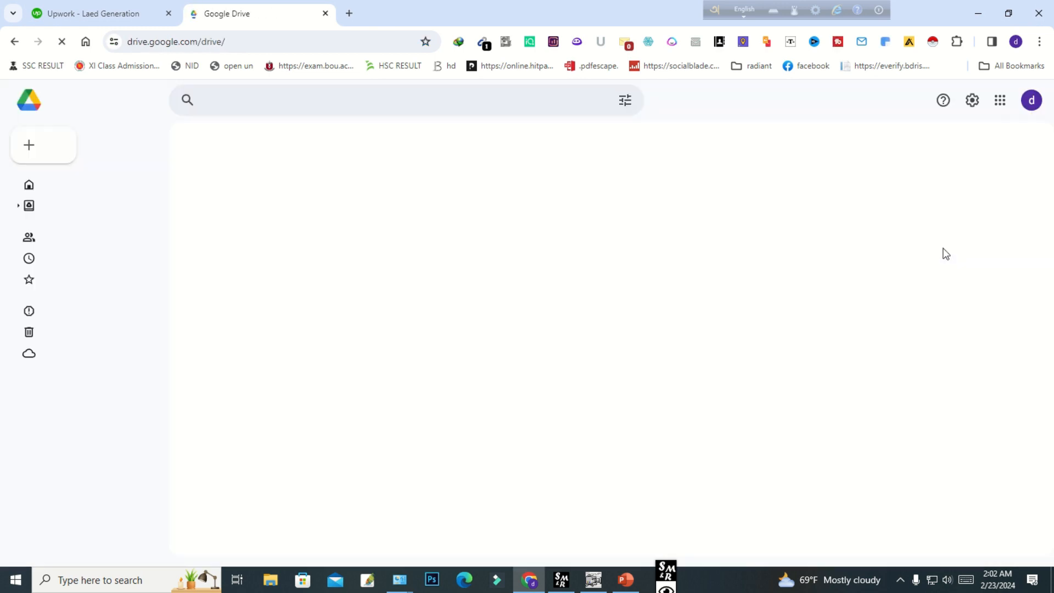
mouse_move(16, 123)
mouse_down()
mouse_move(44, 178)
mouse_move(101, 179)
mouse_up()
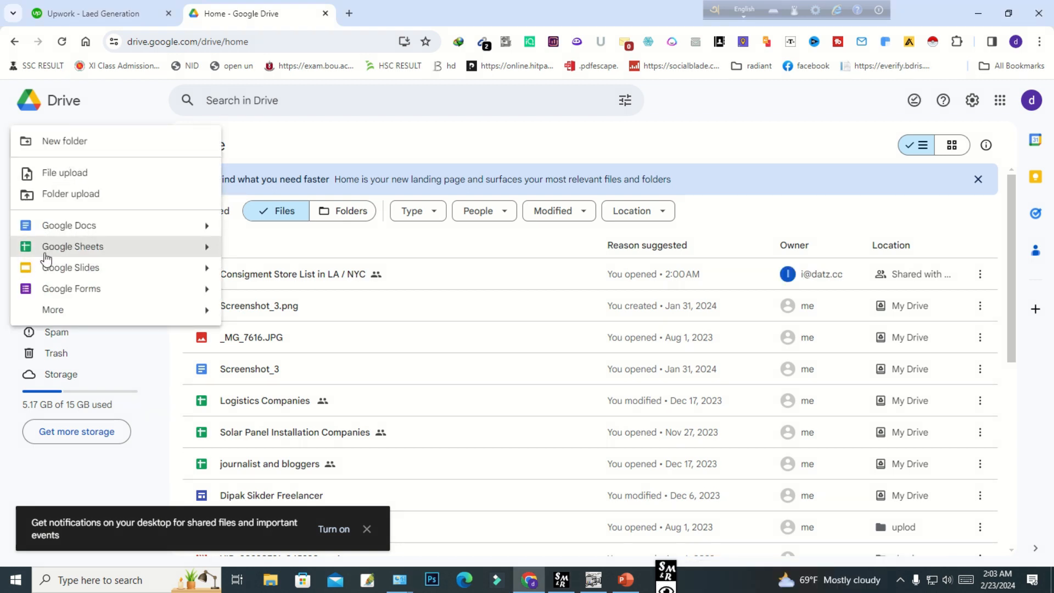
click(96, 247)
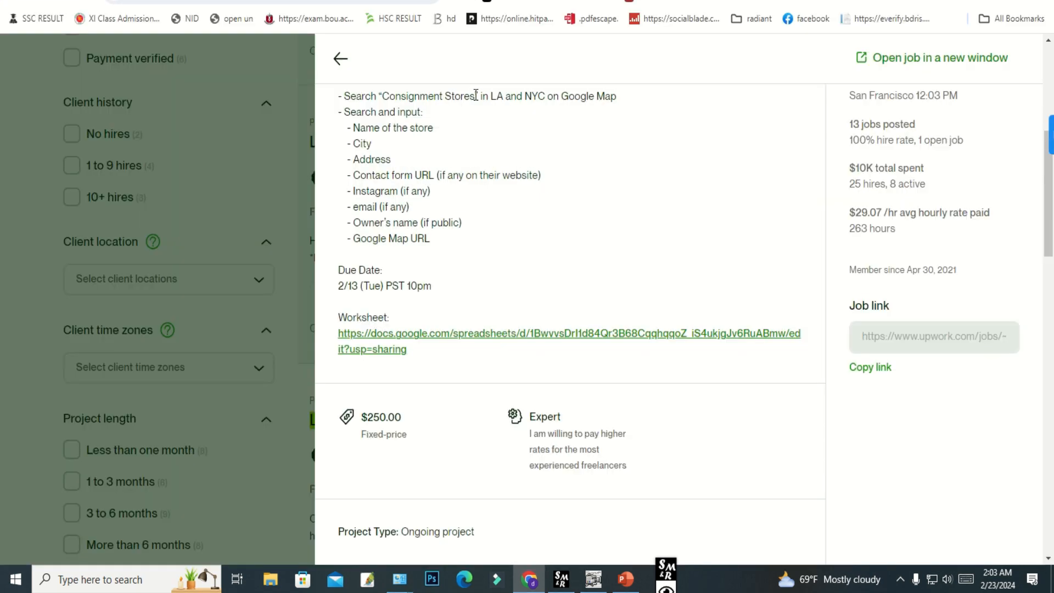
- Copy the phrase "Consignment Stores" from the search instruction in the job description
drag(476, 96, 386, 97)
key(ctrl+c)
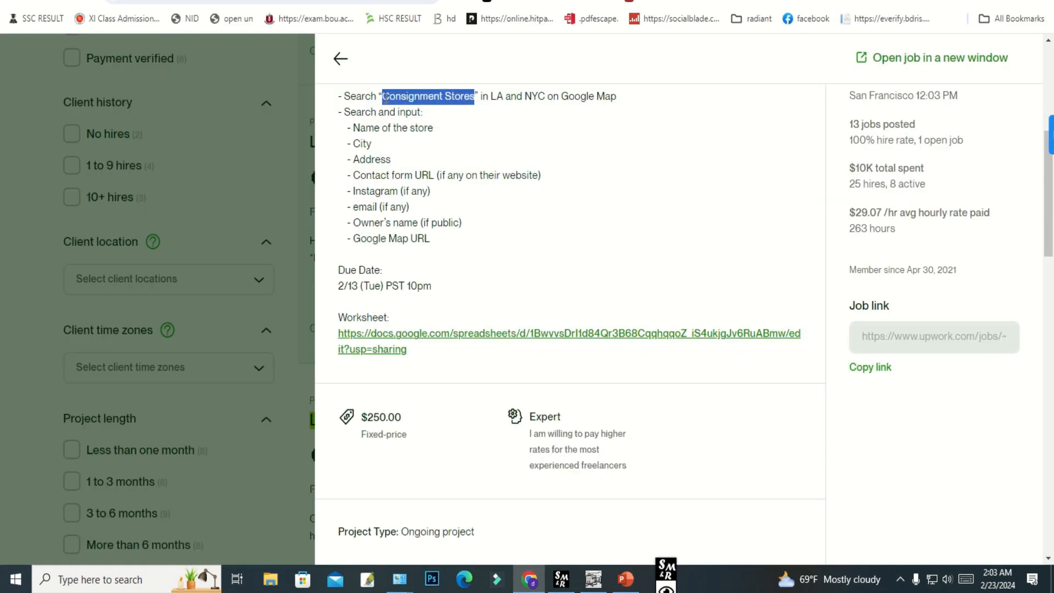
right_click(412, 100)
click(430, 111)
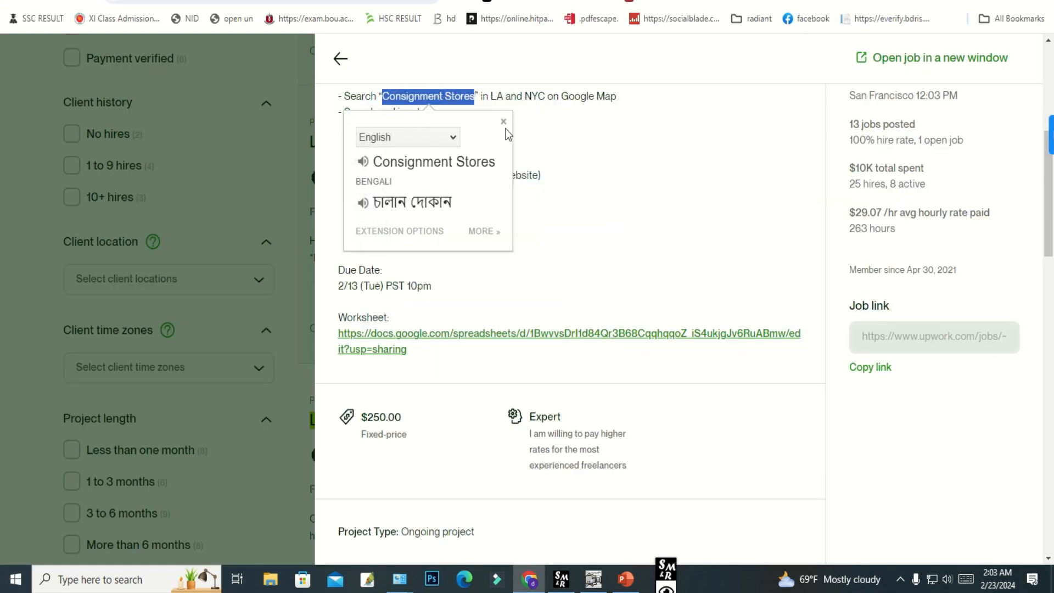
click(363, 91)
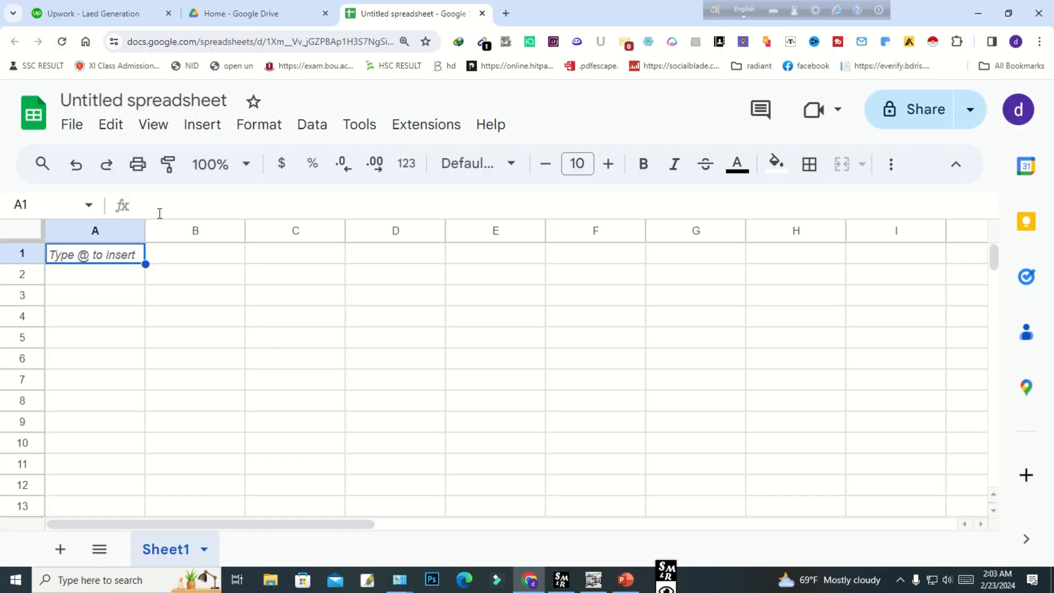
- Rename the untitled spreadsheet as "Consignment Stores in New York", using the copied phrase for the first part
click(186, 100)
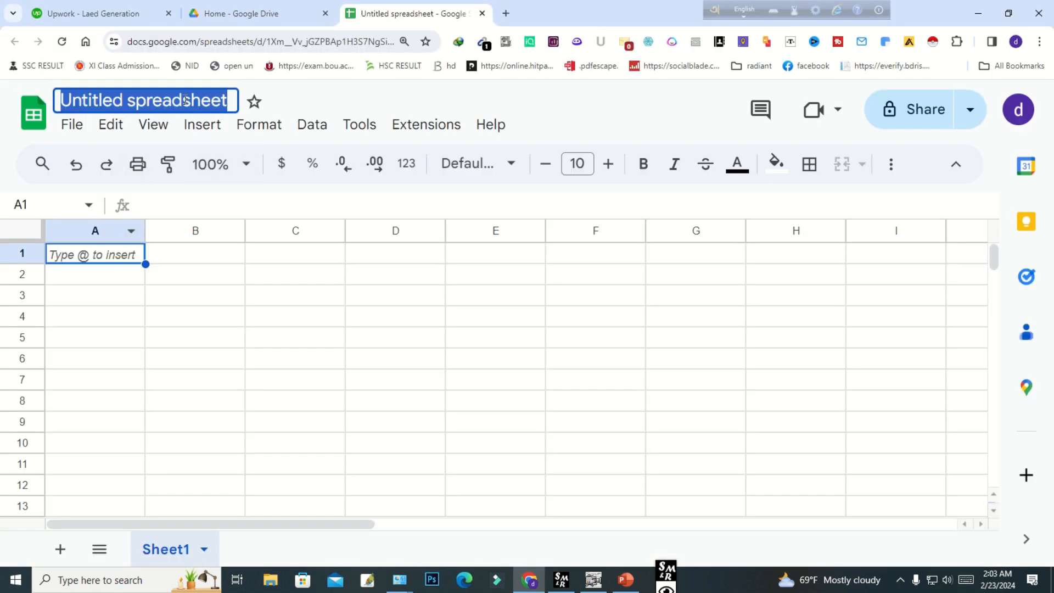
right_click(185, 99)
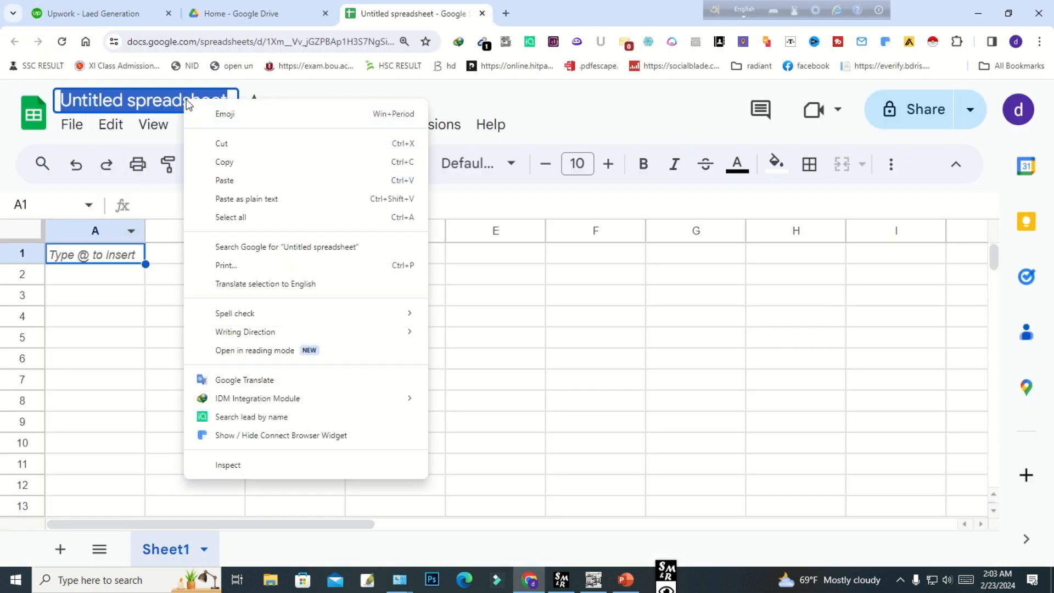
click(222, 180)
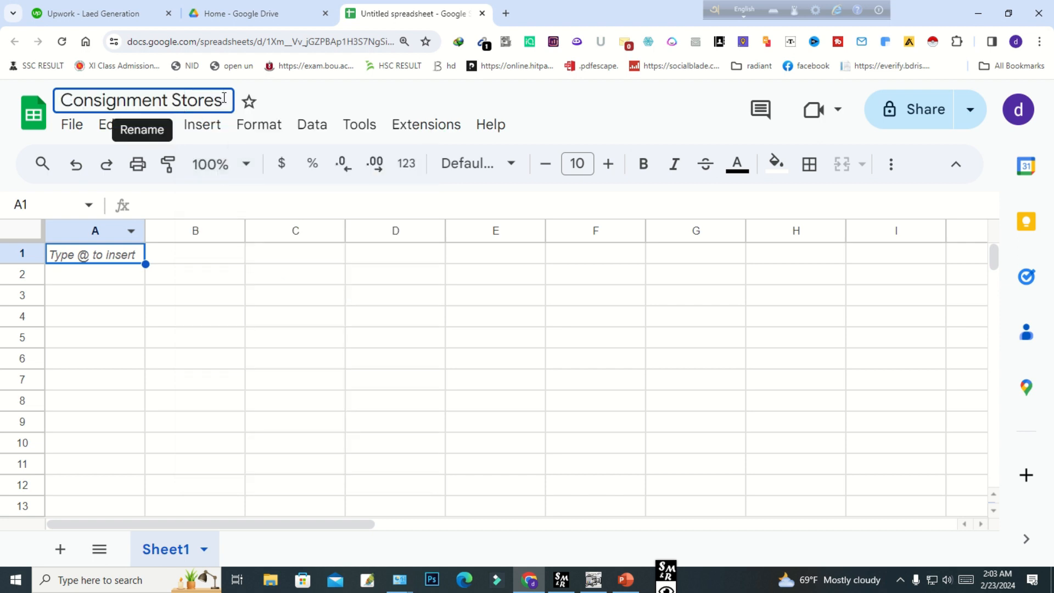
text(in )
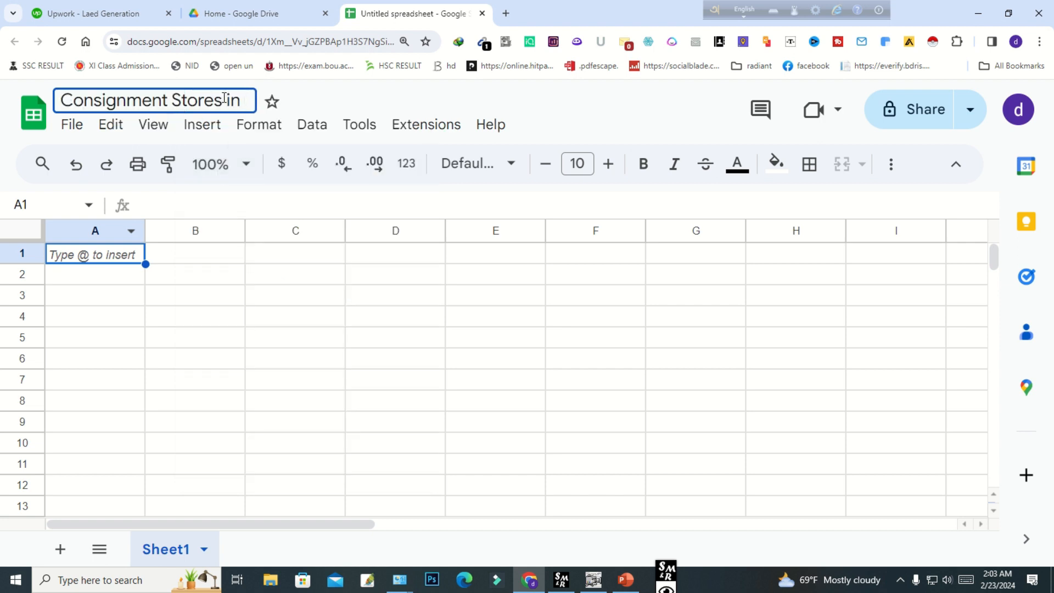
text(New )
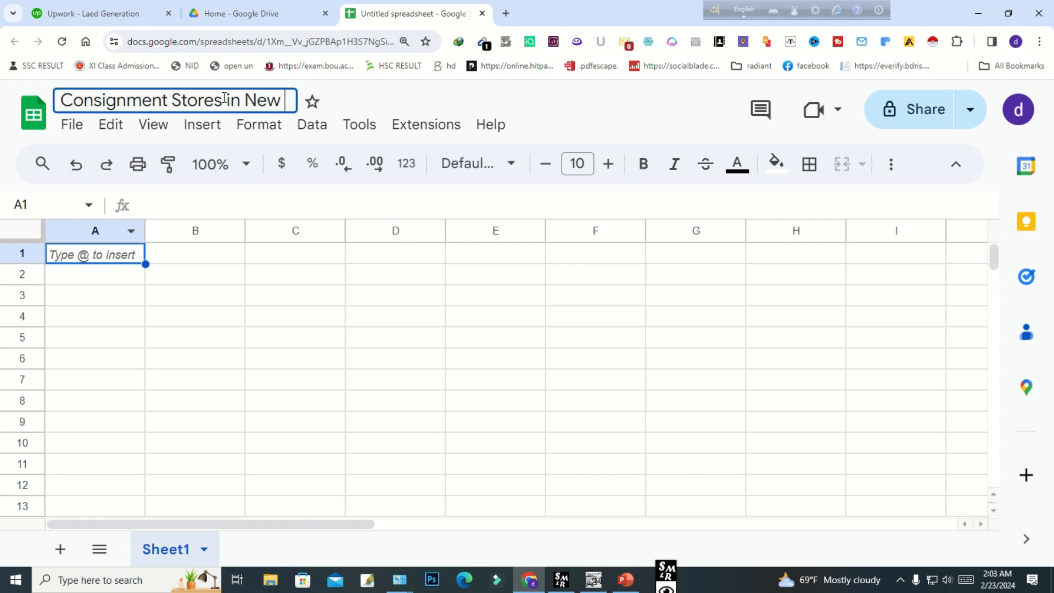
text(Yor)
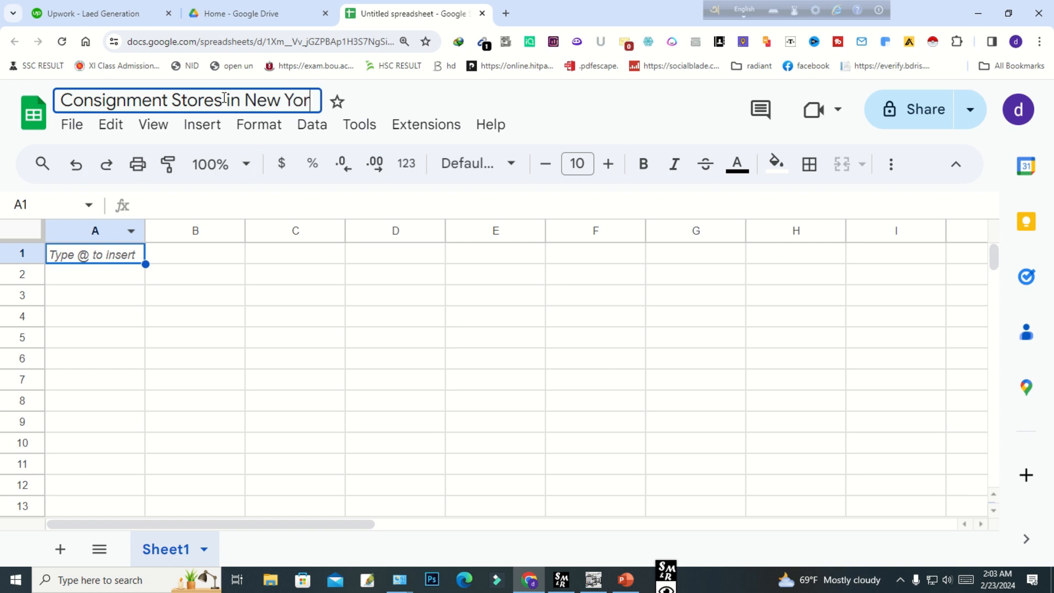
text(k)
key(Return)
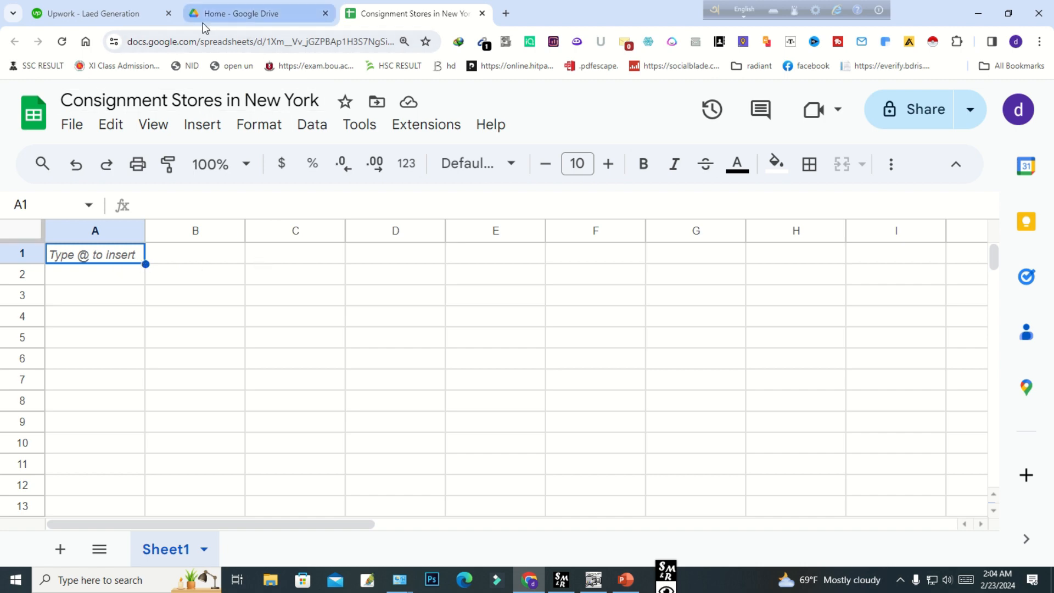
- Copy "Name of the store" from the job description into cell A1 and widen column A to fit it
click(127, 21)
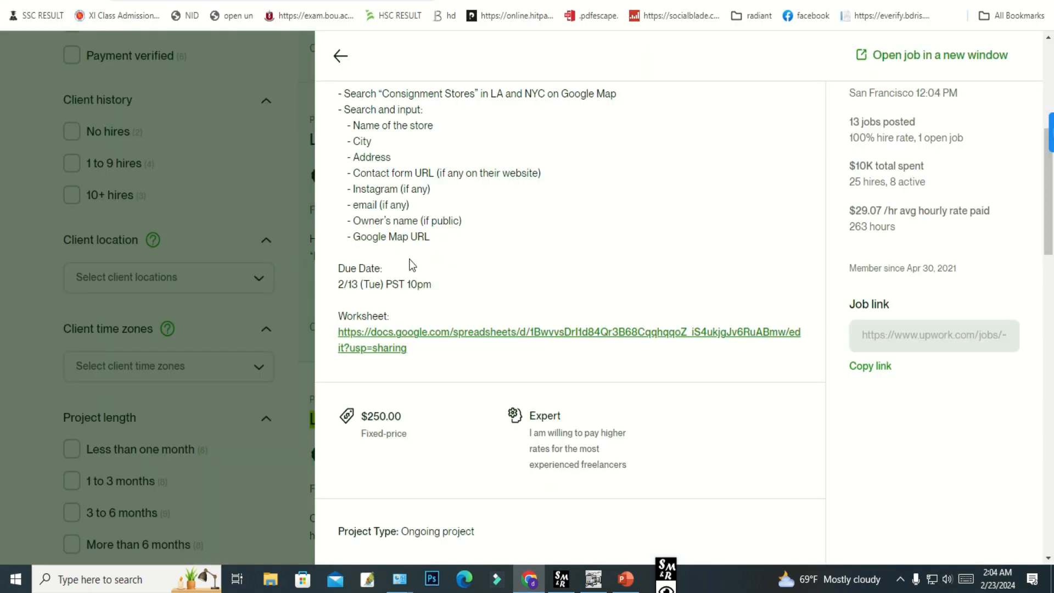
drag(434, 125, 354, 125)
key(ctrl+c)
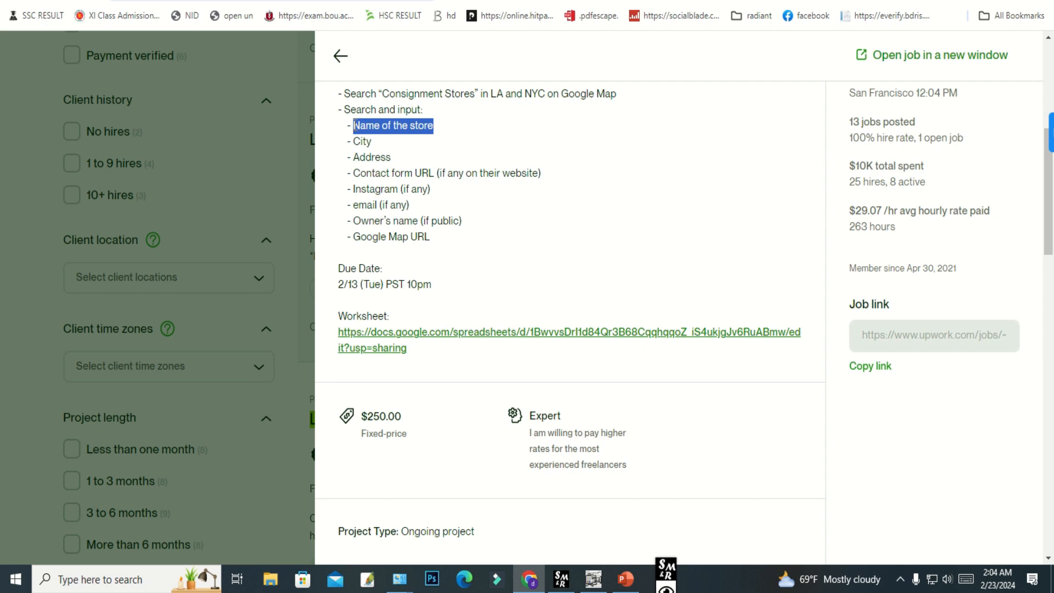
click(515, 141)
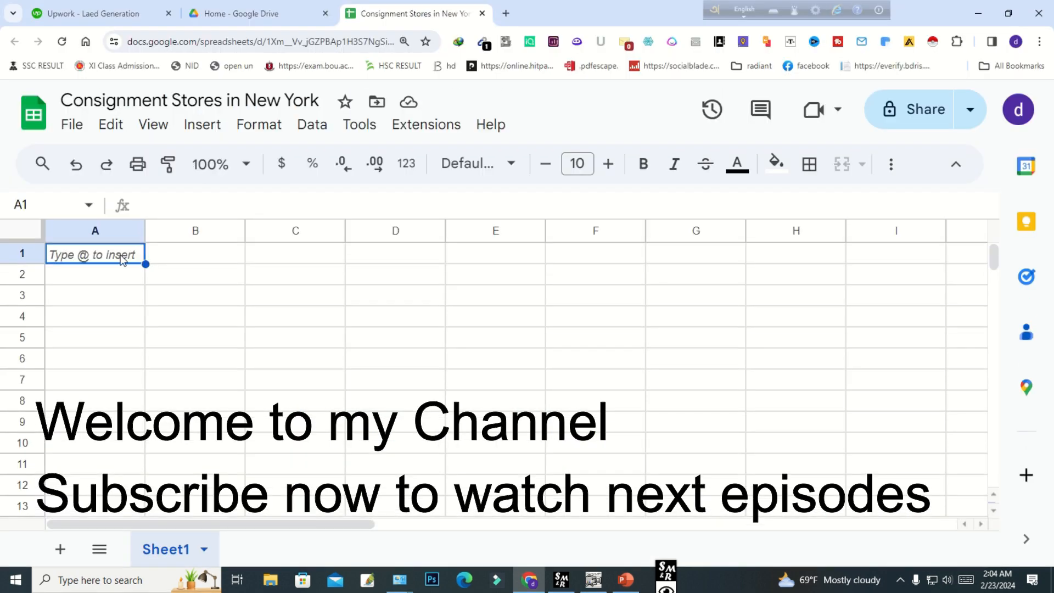
key(ctrl+v)
click(184, 255)
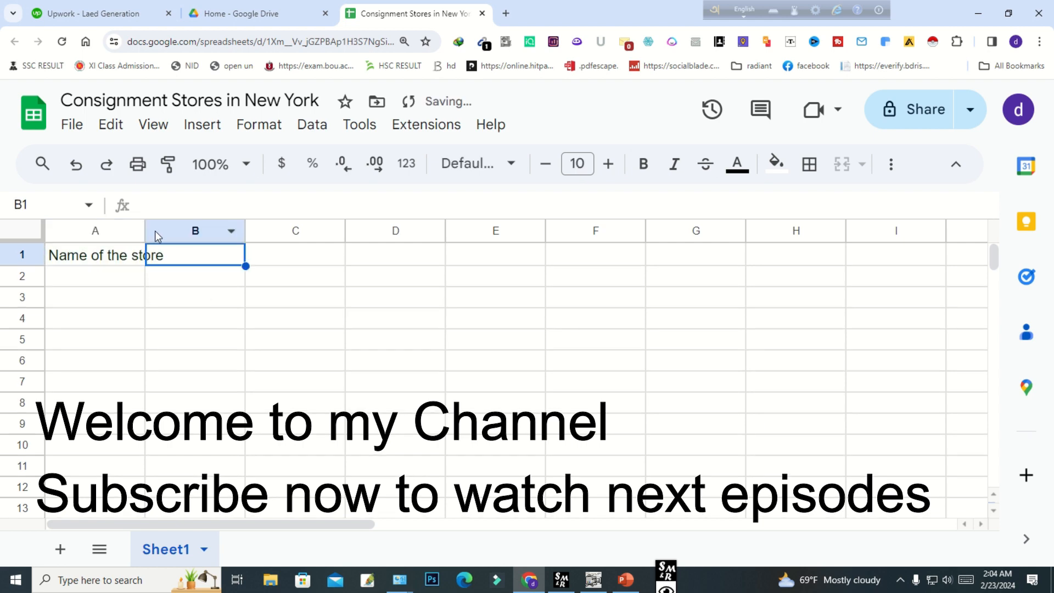
drag(146, 228, 168, 228)
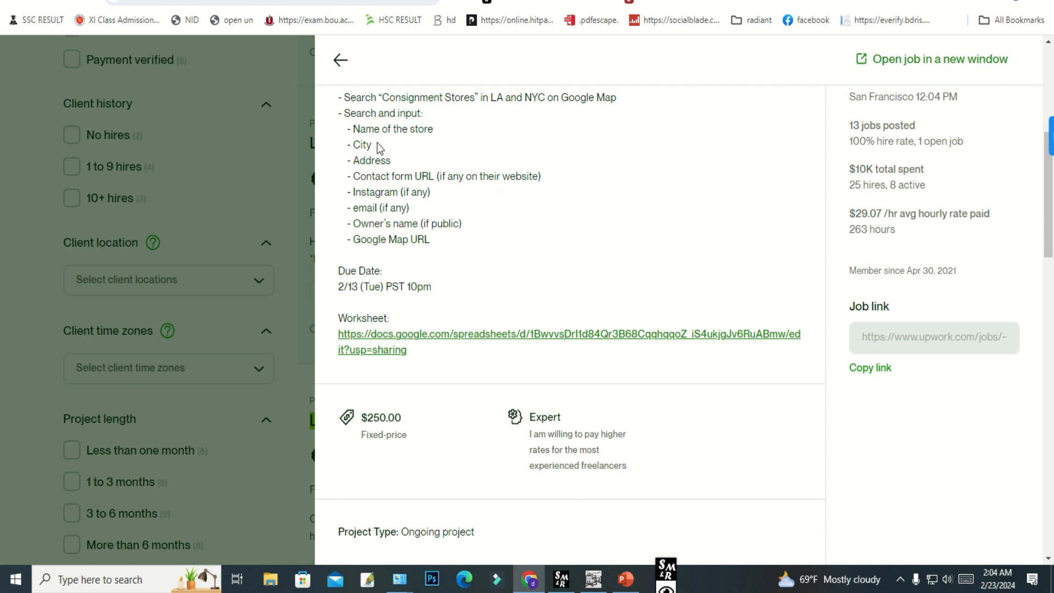
- Copy "City" from the job description's list of fields into cell B1 of the spreadsheet
double_click(362, 145)
key(ctrl+c)
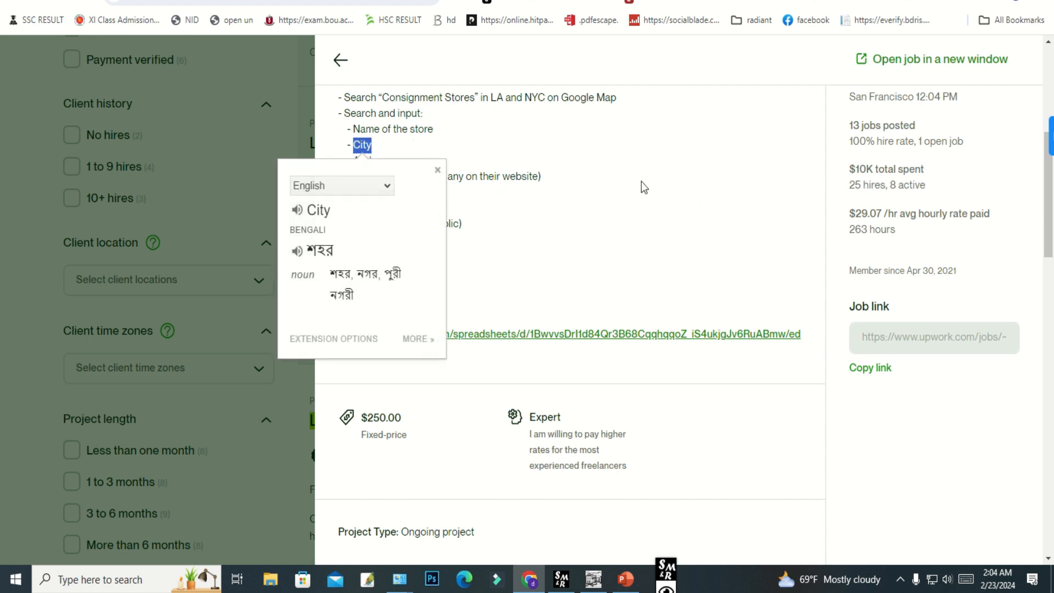
click(642, 182)
click(379, 13)
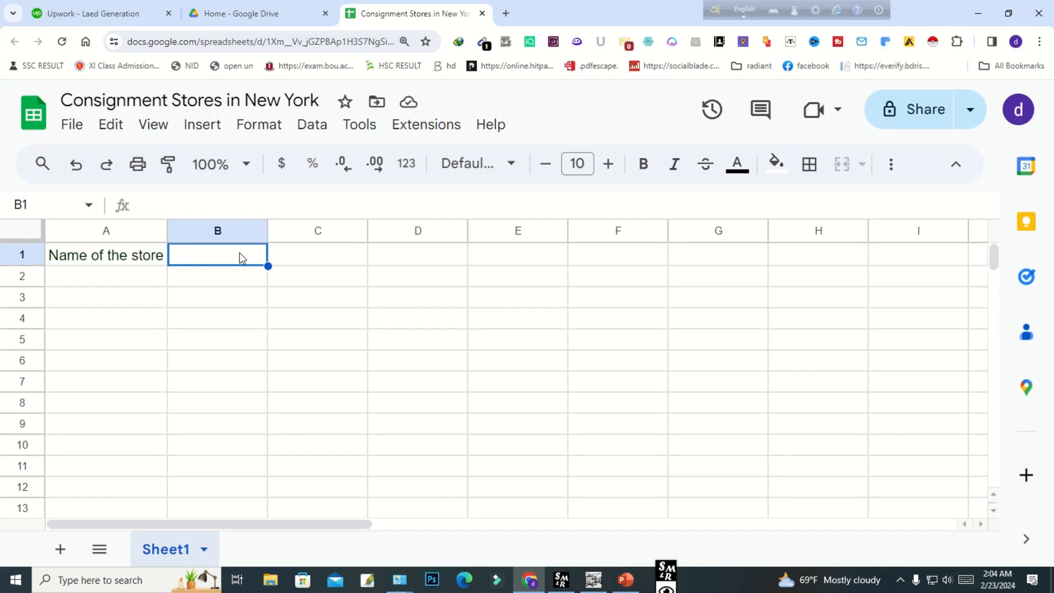
key(ctrl+v)
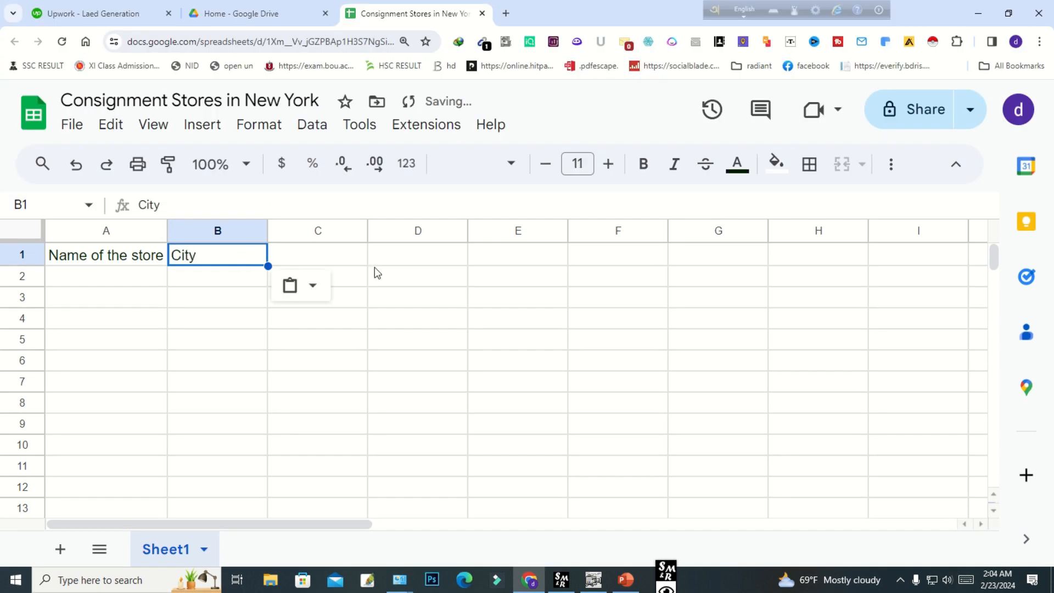
- Copy "Address" from the job description's list of fields into cell C1 of the spreadsheet
click(351, 262)
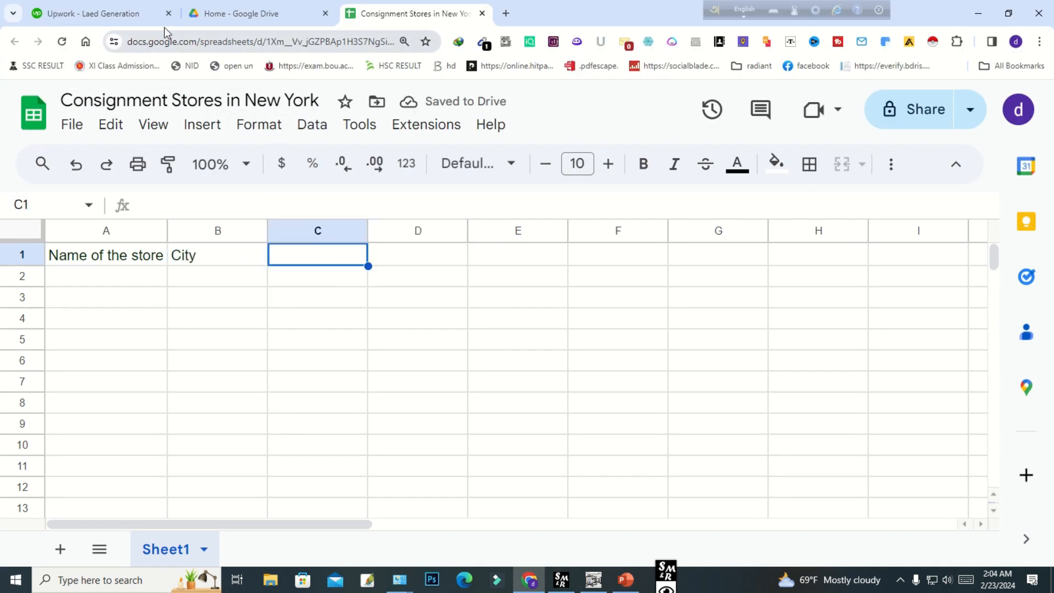
click(231, 1)
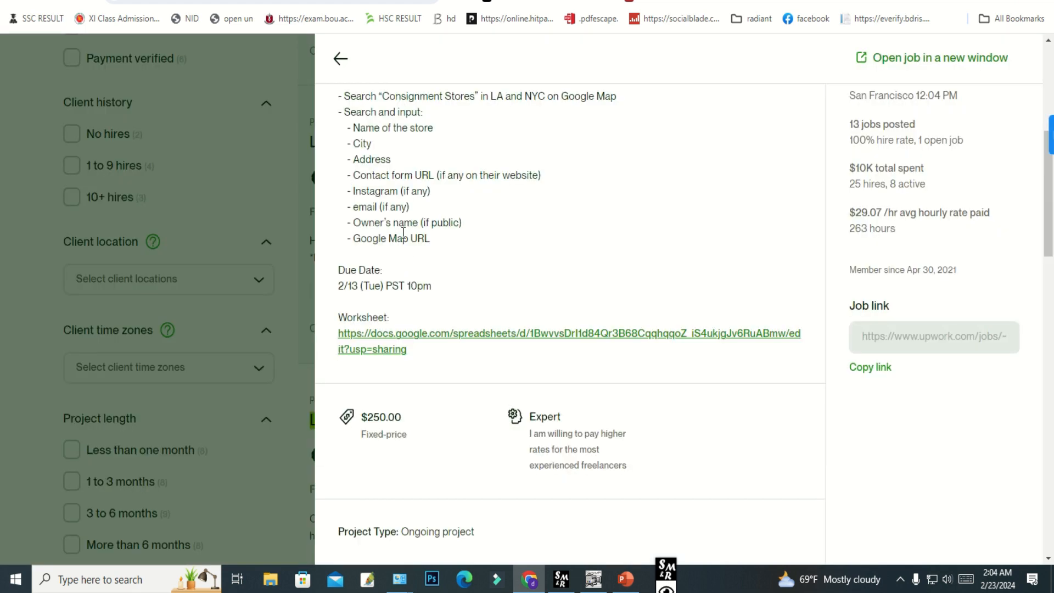
drag(391, 159, 356, 161)
key(ctrl+c)
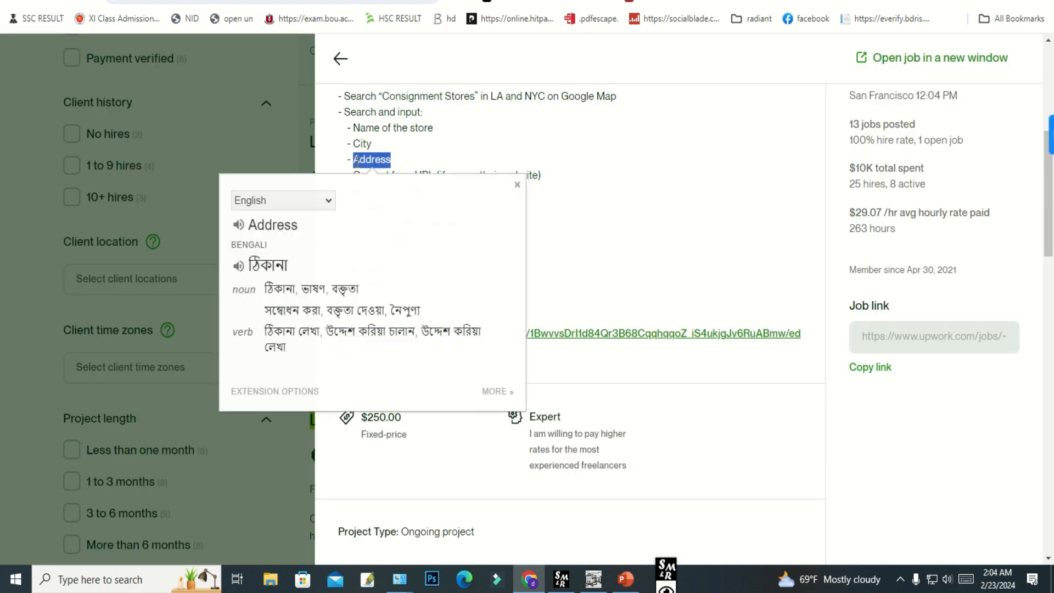
click(269, 13)
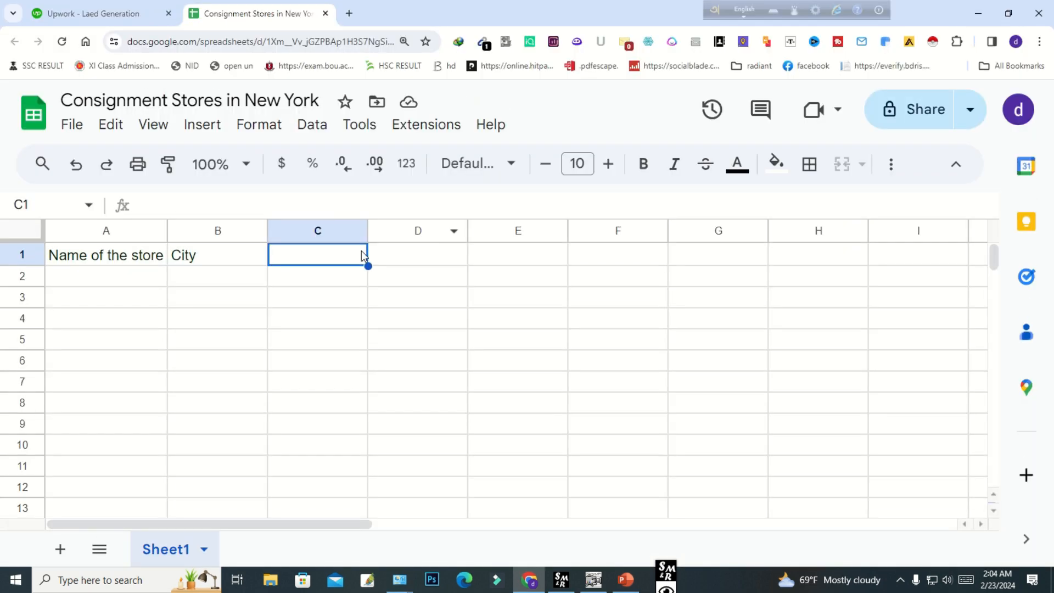
key(ctrl+v)
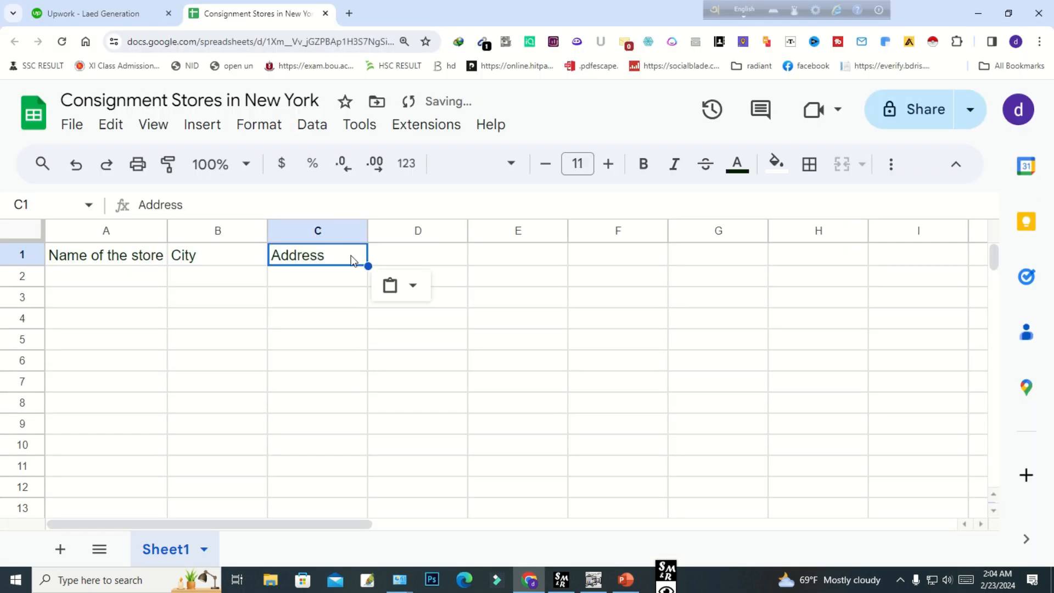
- Copy "Contact form URL (if any on their website)" from the job description into cell D1
click(424, 246)
click(116, 16)
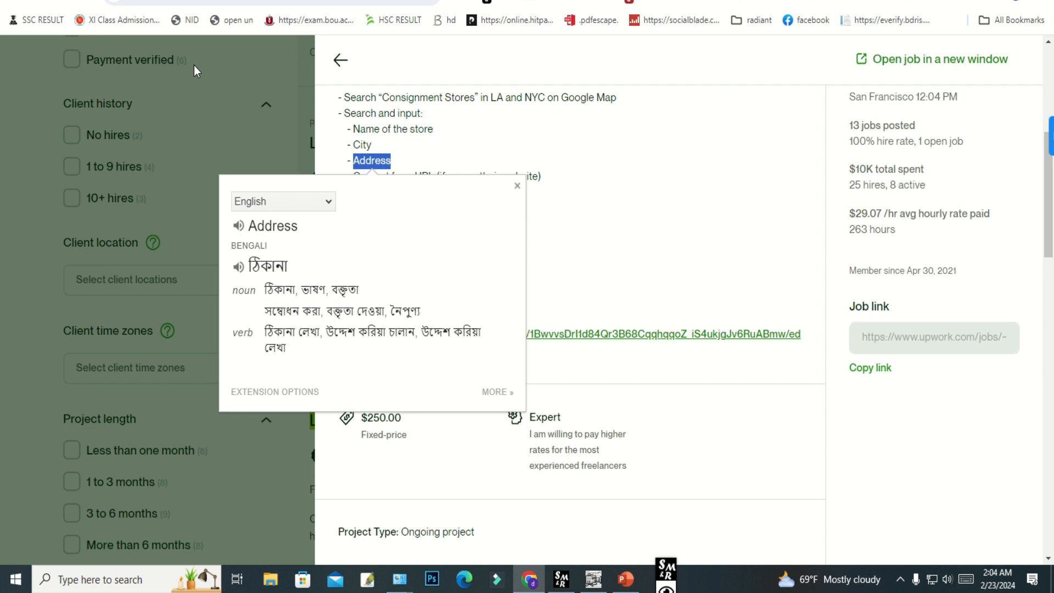
click(593, 211)
drag(356, 179, 550, 176)
key(ctrl+c)
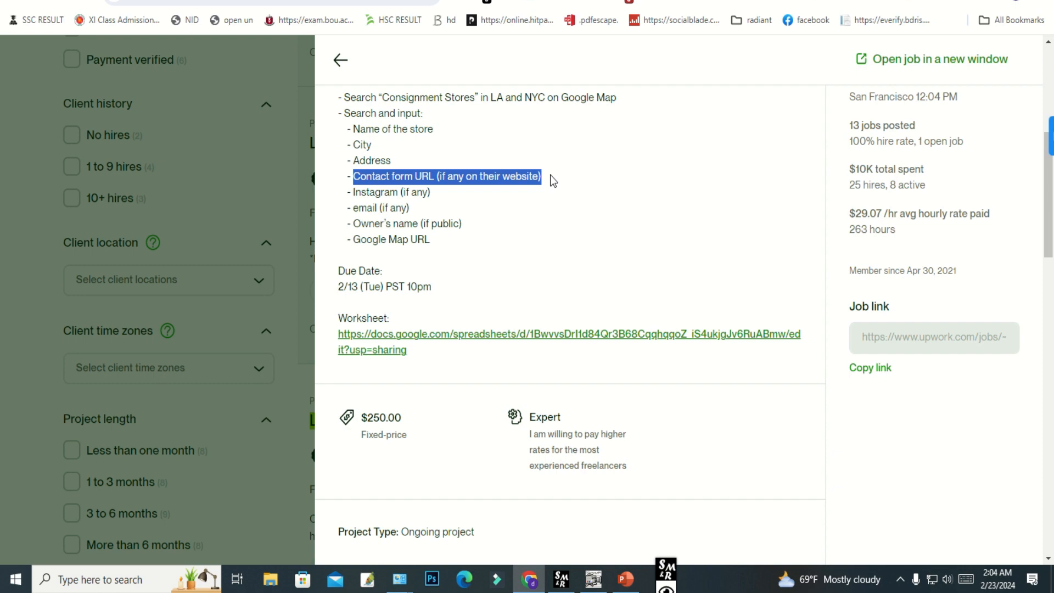
drag(550, 174, 551, 175)
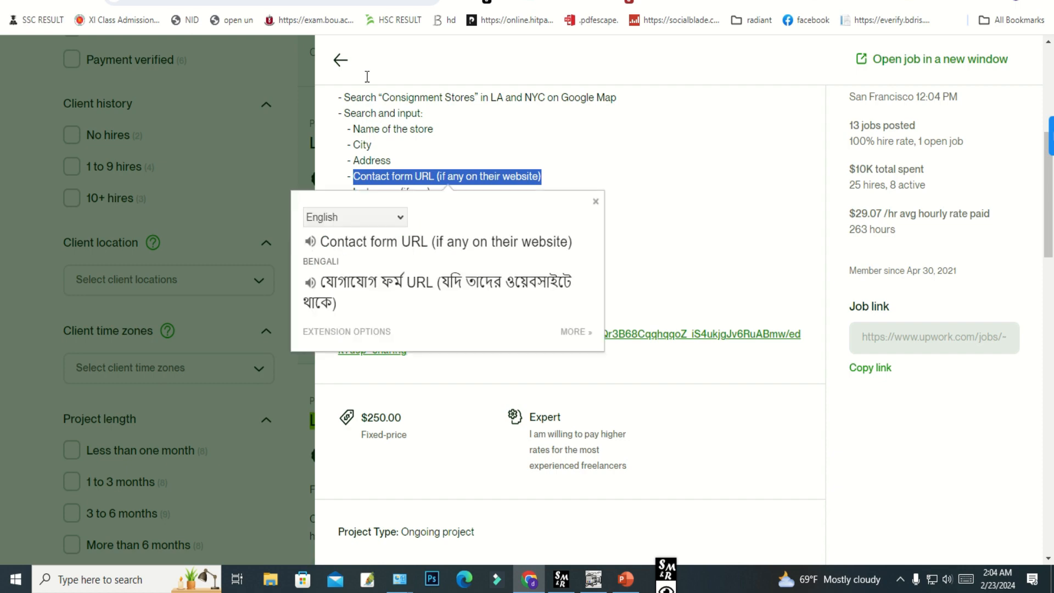
click(257, 14)
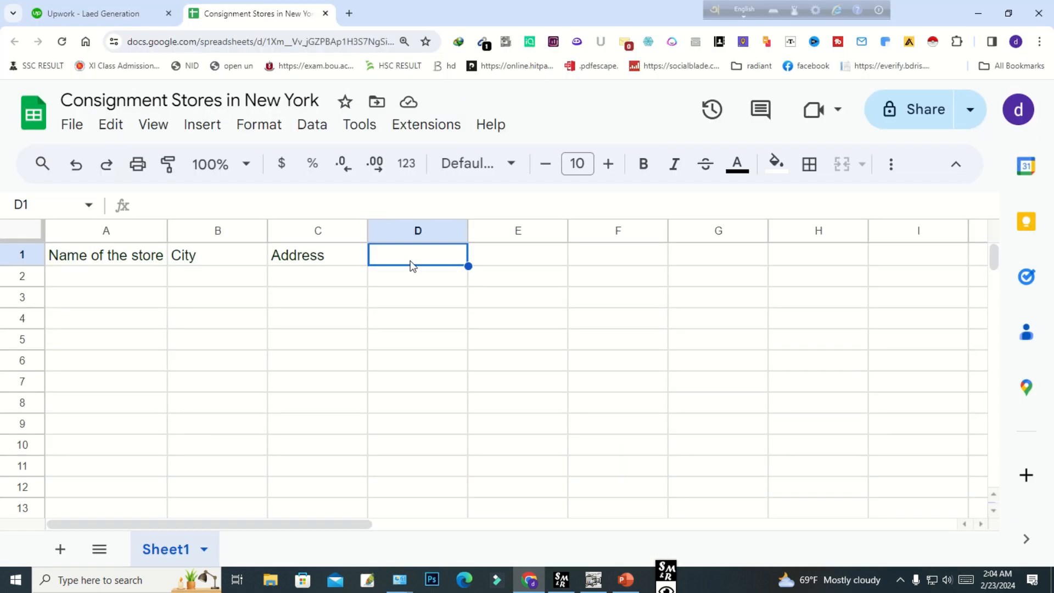
key(ctrl+v)
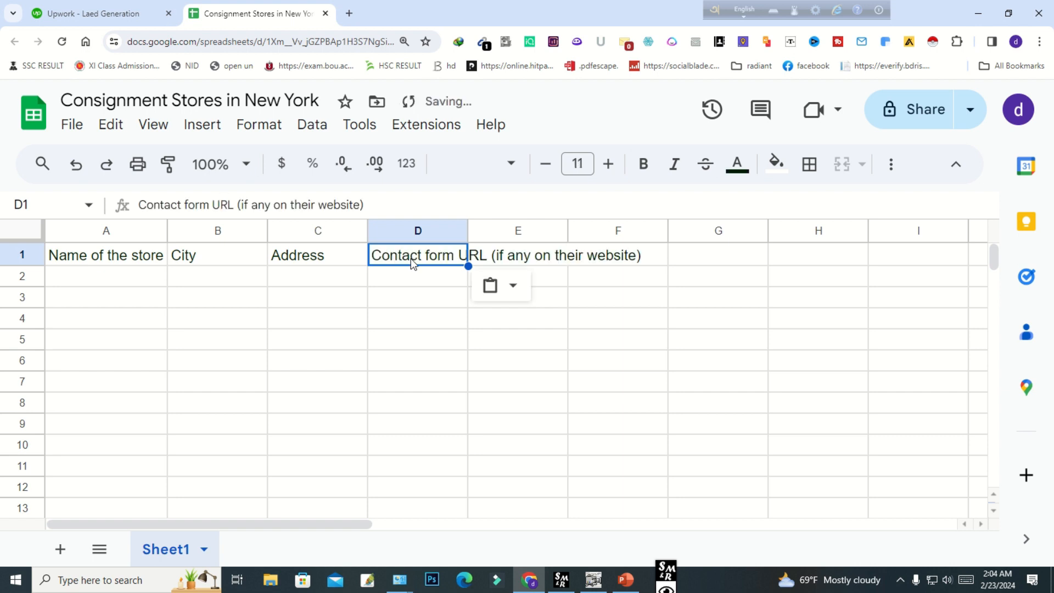
- Shorten the header in cell D1 to "Contact form URL" by deleting "(if any on their website)"
click(490, 327)
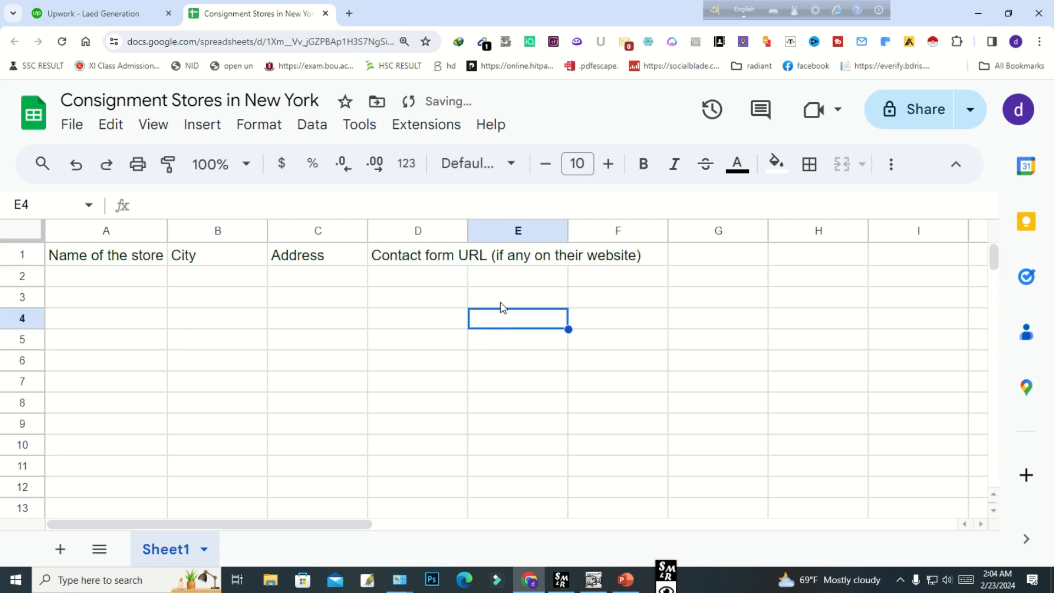
double_click(440, 254)
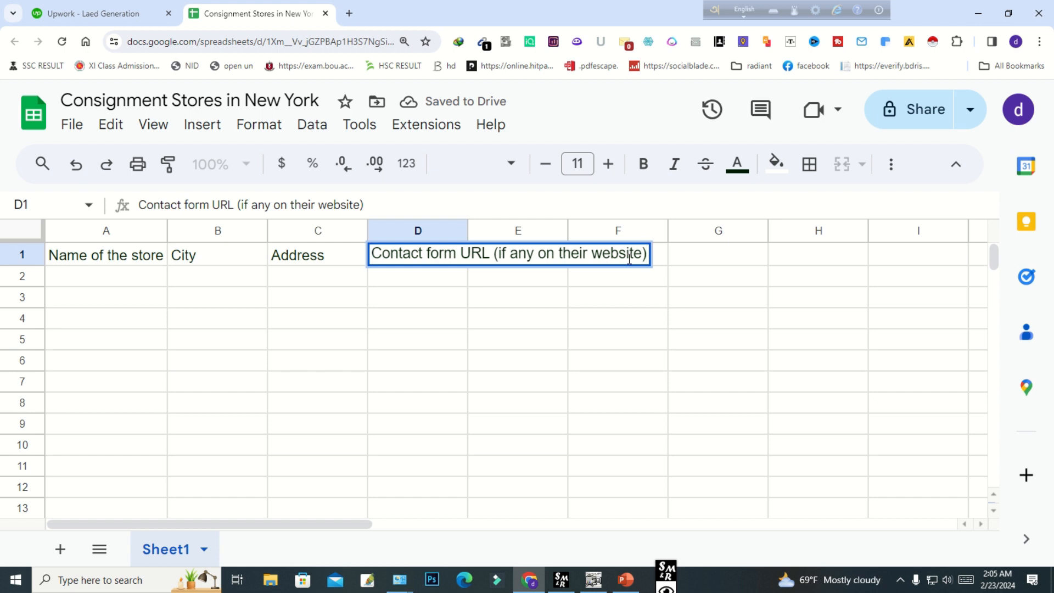
drag(493, 254, 649, 252)
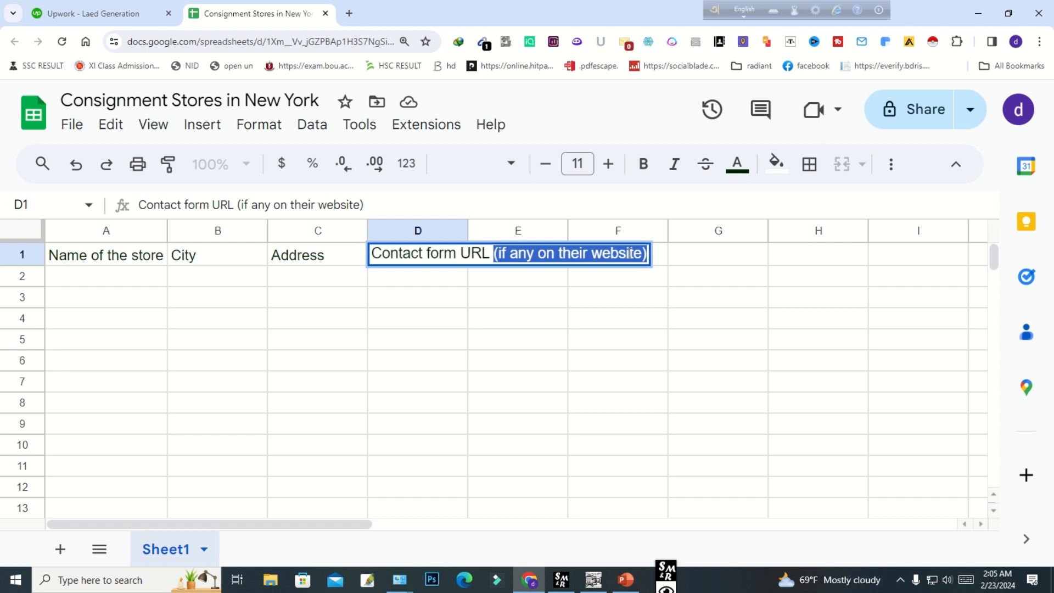
click(445, 254)
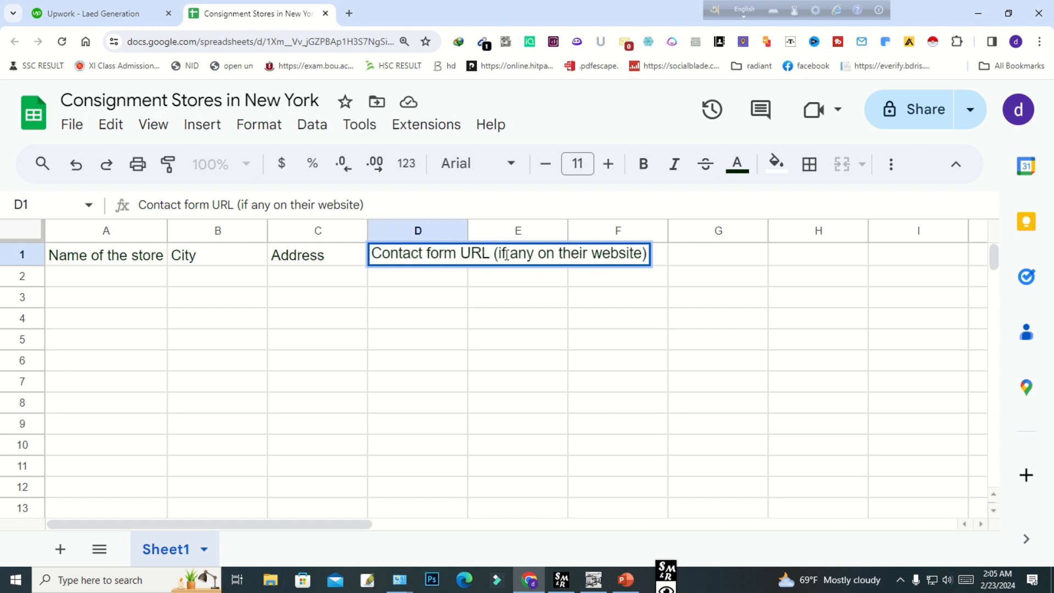
drag(649, 254, 499, 254)
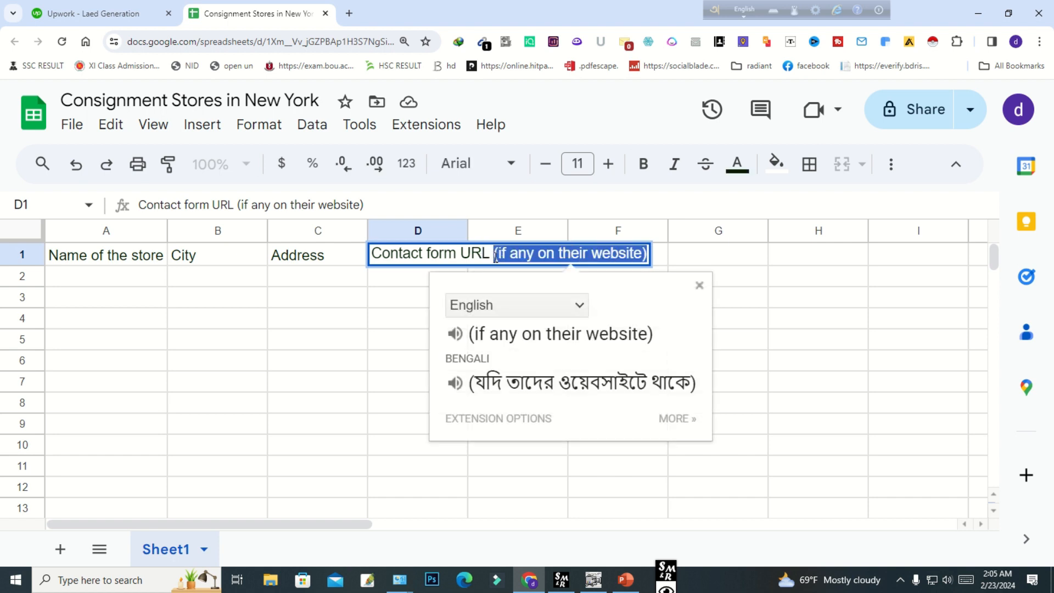
key(BackSpace)
click(791, 280)
- Copy "Instagram (if any)" from the job description's list of fields into cell E1 of the spreadsheet
click(508, 258)
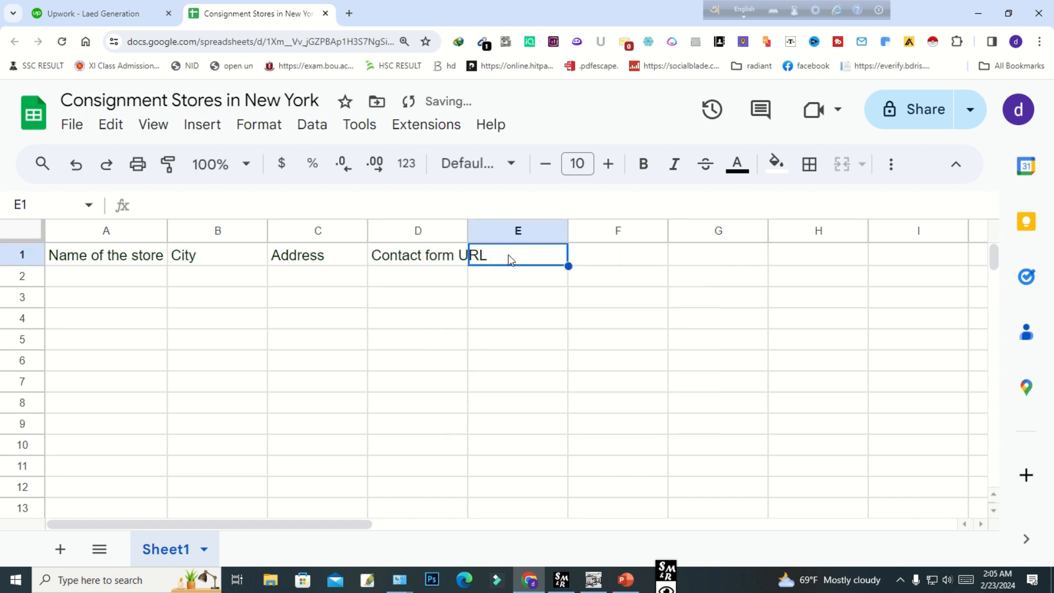
double_click(509, 255)
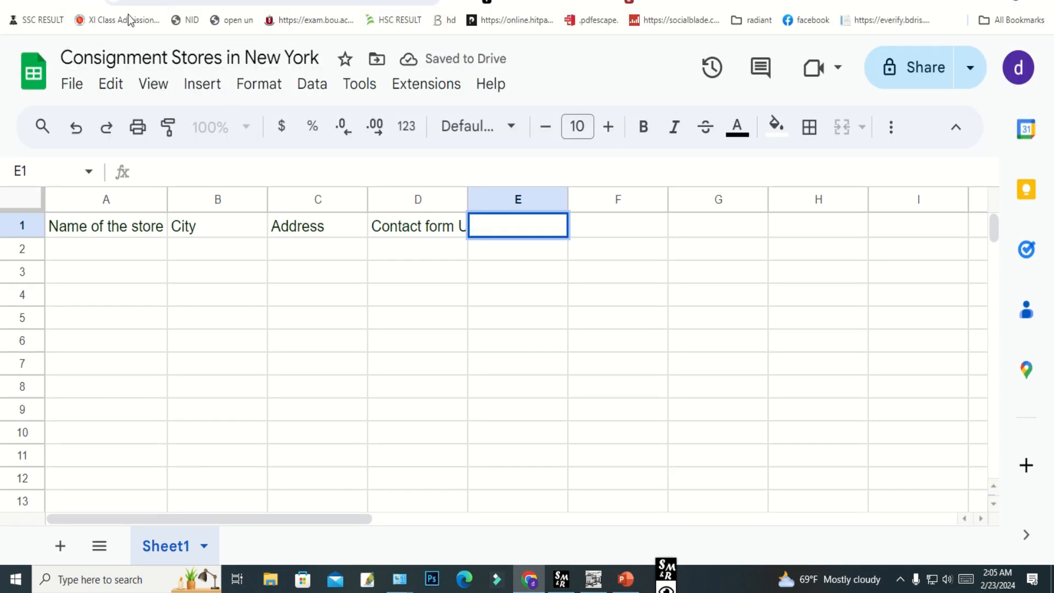
click(209, 1)
click(669, 170)
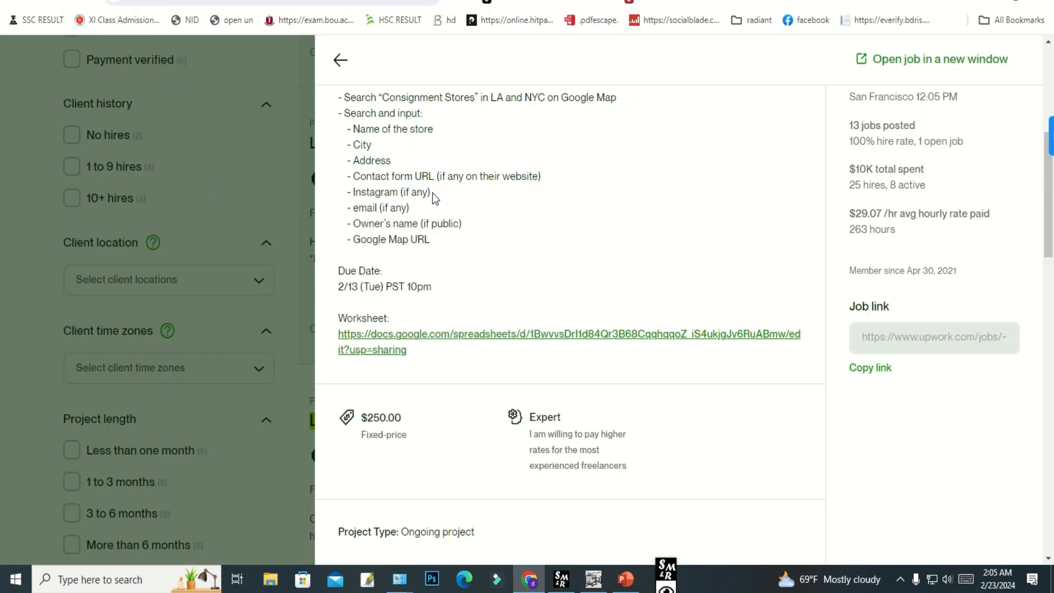
drag(432, 194, 352, 196)
key(ctrl+c)
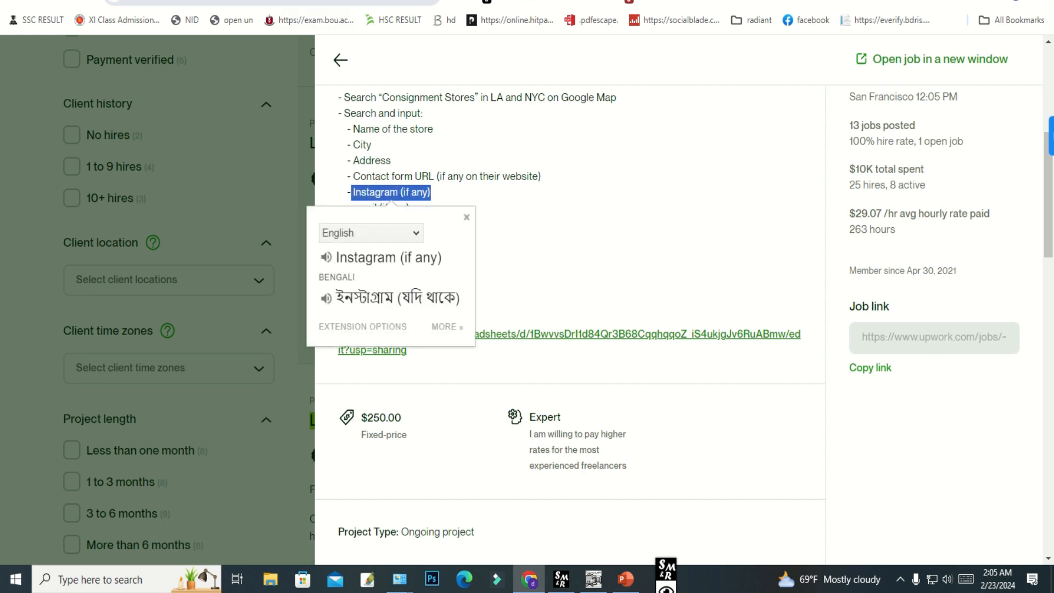
key(ctrl+Tab)
double_click(505, 254)
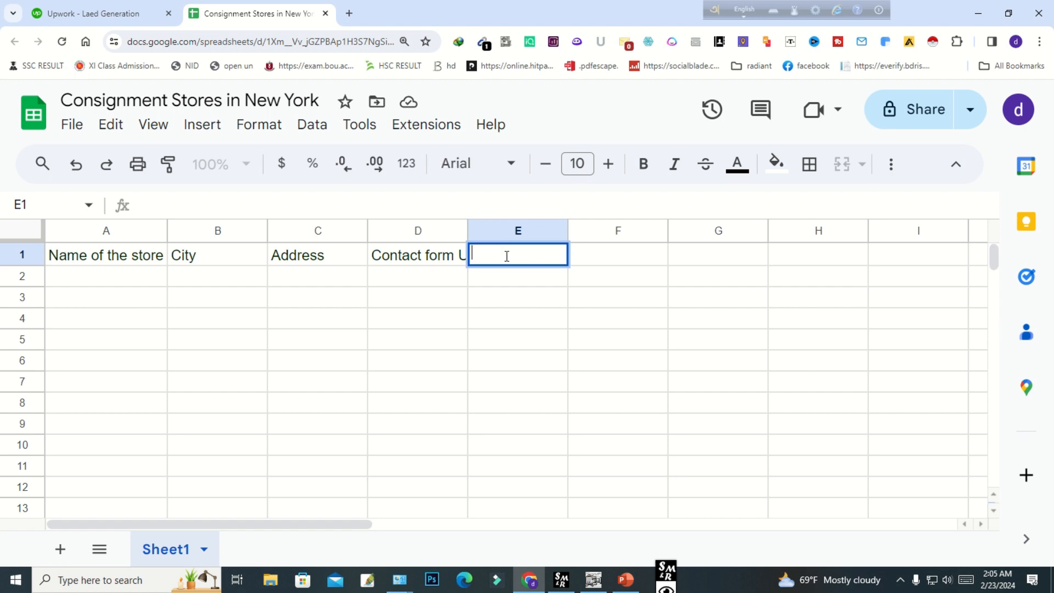
key(ctrl+v)
- Copy "email (if any)" from the job description's list of fields into cell F1 of the spreadsheet
click(619, 256)
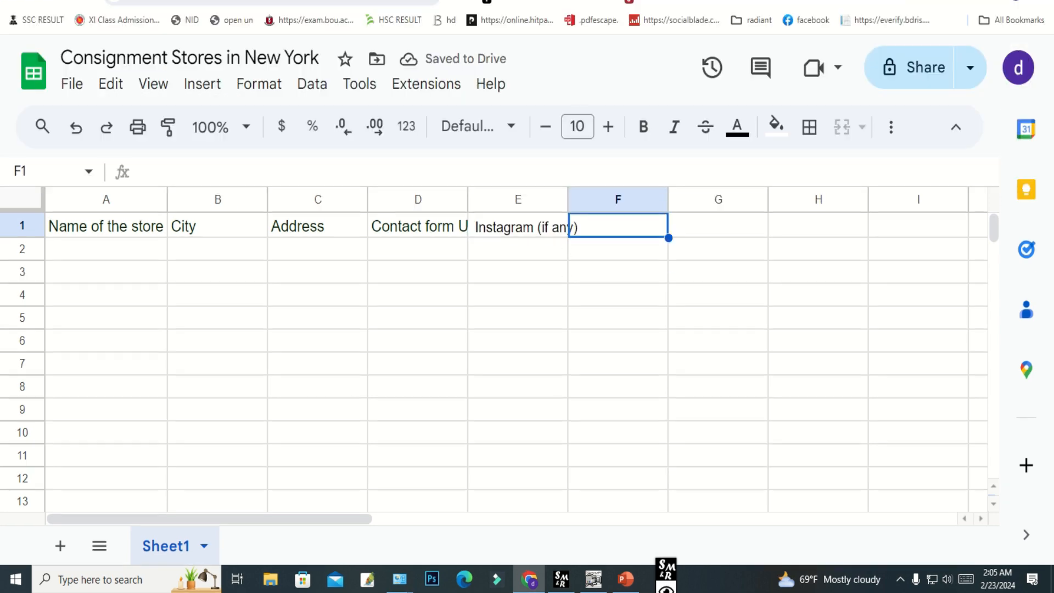
click(138, 24)
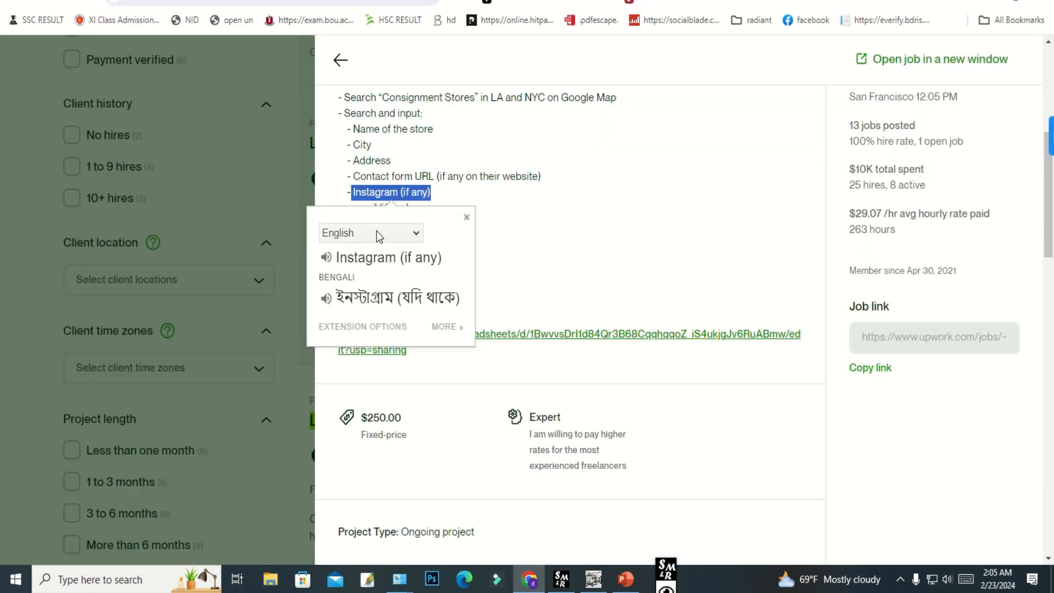
click(556, 213)
drag(413, 211, 353, 212)
key(ctrl+c)
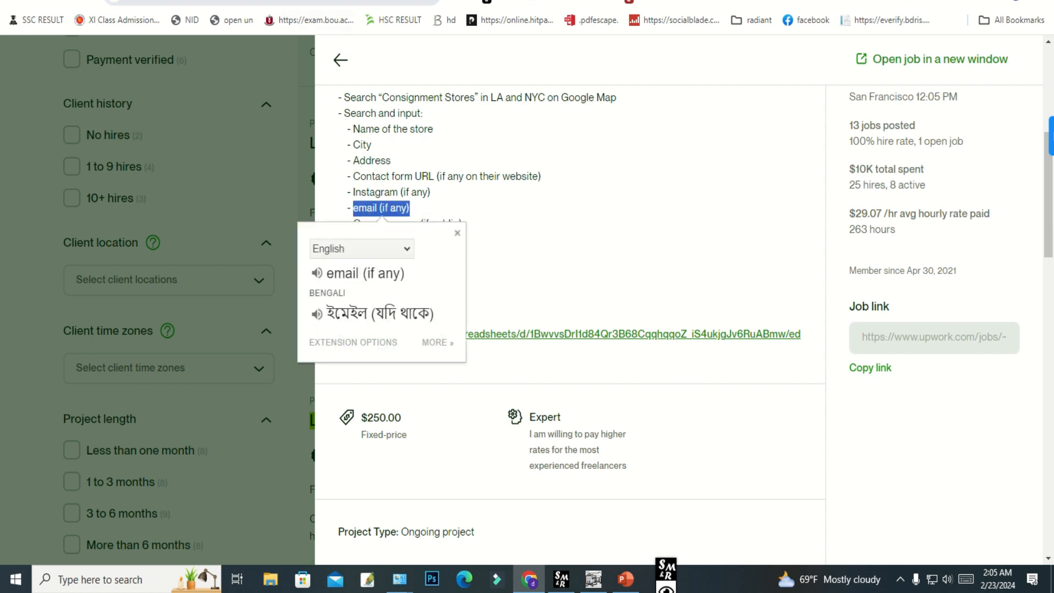
click(285, 18)
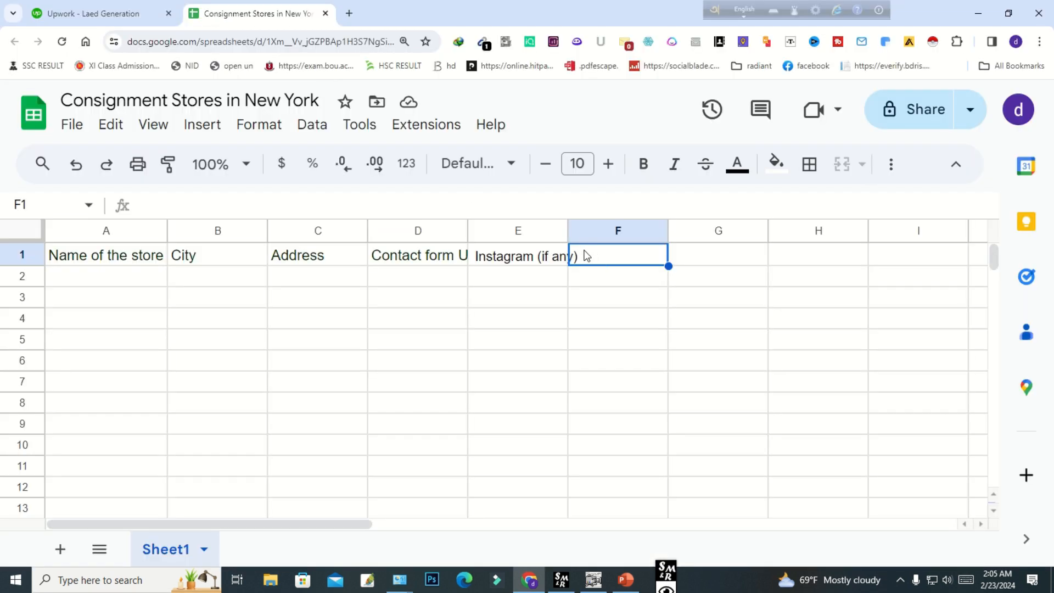
key(ctrl+v)
drag(709, 334, 709, 320)
- Copy only "Owner's name", without "(if public)", from the job description into cell G1 of the spreadsheet
click(708, 261)
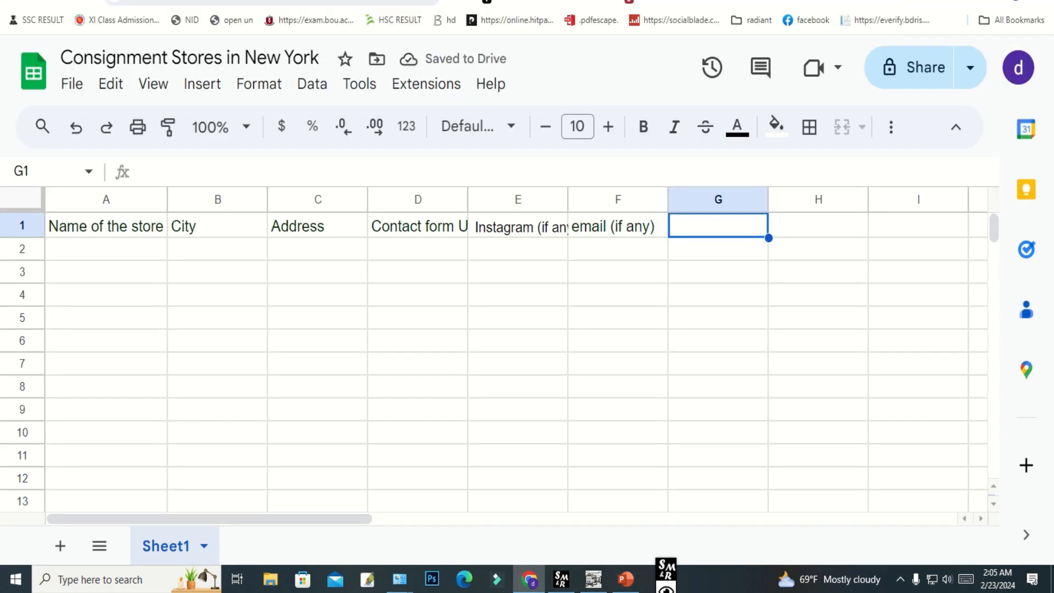
click(130, 15)
click(643, 233)
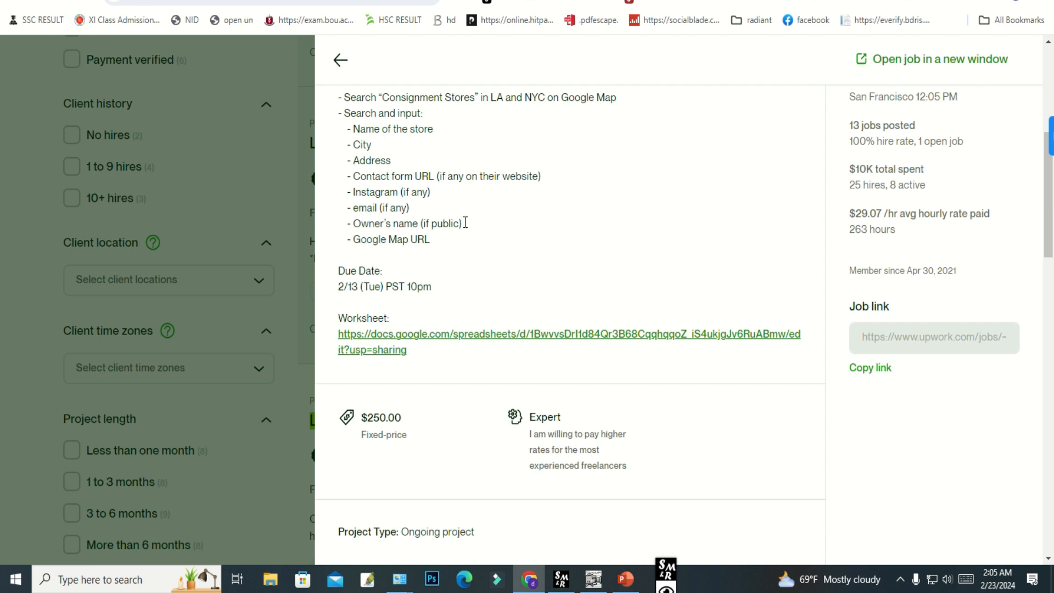
drag(454, 225, 358, 228)
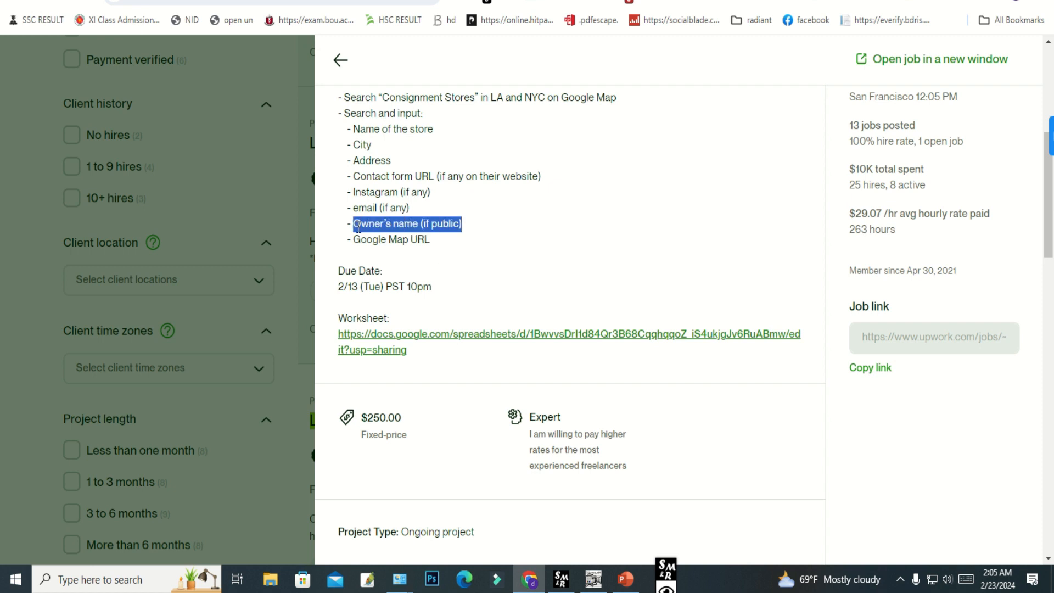
click(406, 235)
drag(417, 226, 354, 225)
key(ctrl+c)
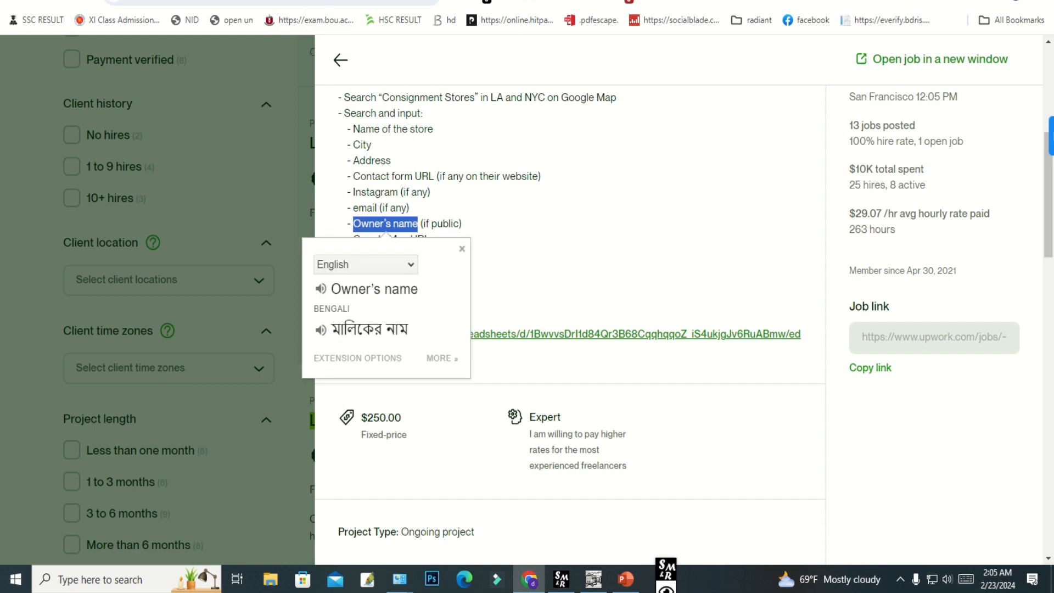
click(259, 14)
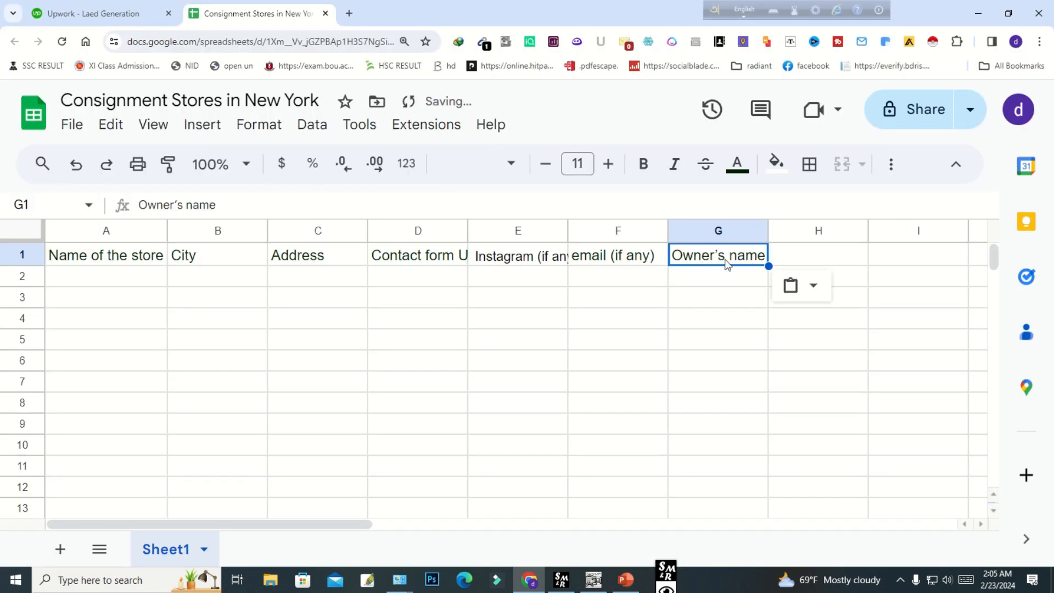
key(ctrl+v)
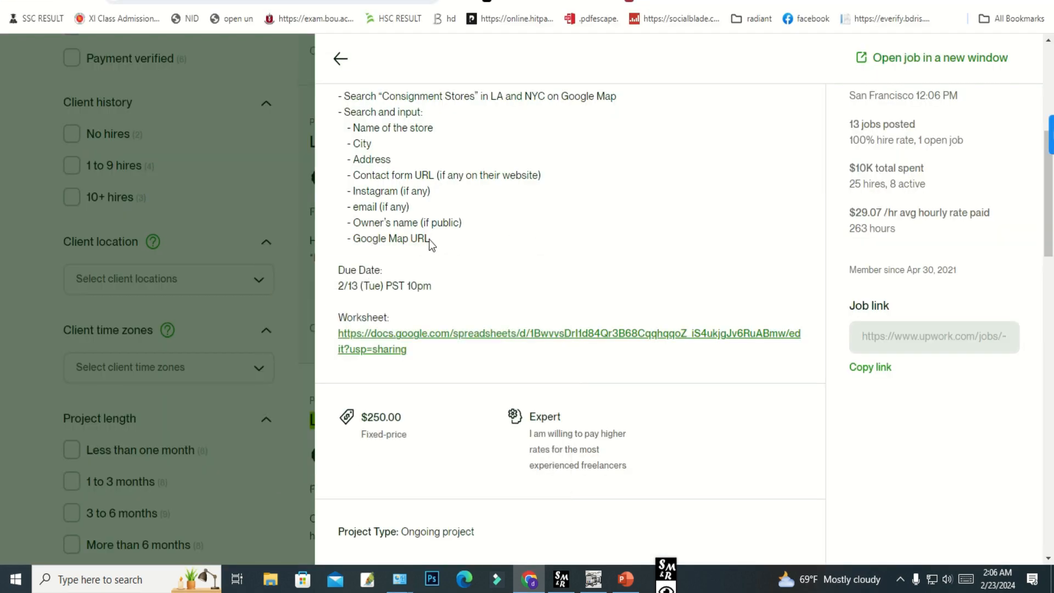
- Copy "Google Map URL" from the job description's list of fields into cell H1 of the spreadsheet
drag(431, 241, 352, 243)
key(ctrl+c)
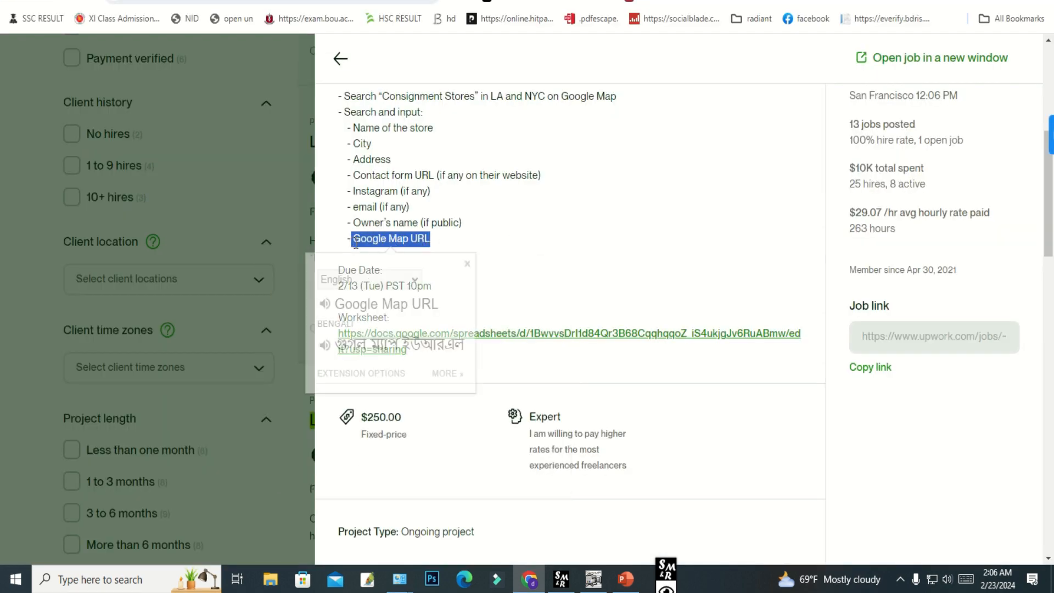
click(563, 232)
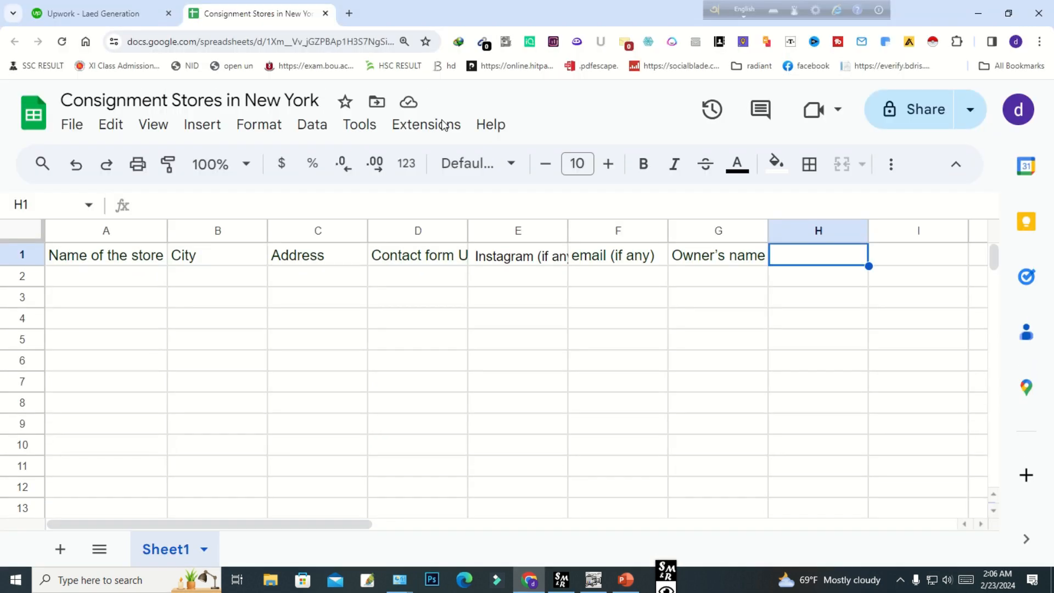
key(ctrl+v)
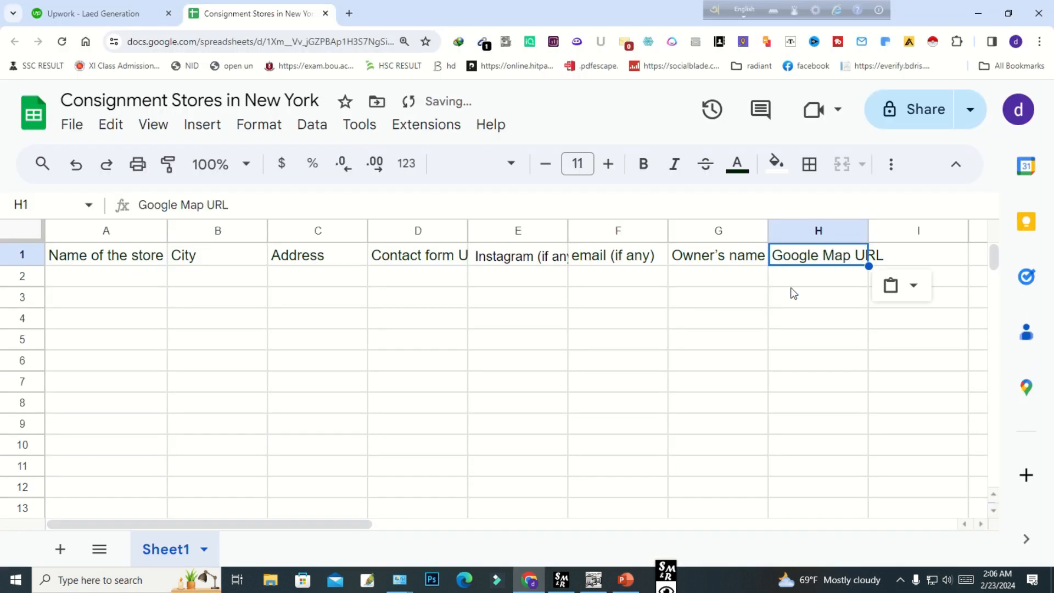
- Fit the widths of columns A to H to their header text and fill cells A1:H1 with bright green
click(803, 296)
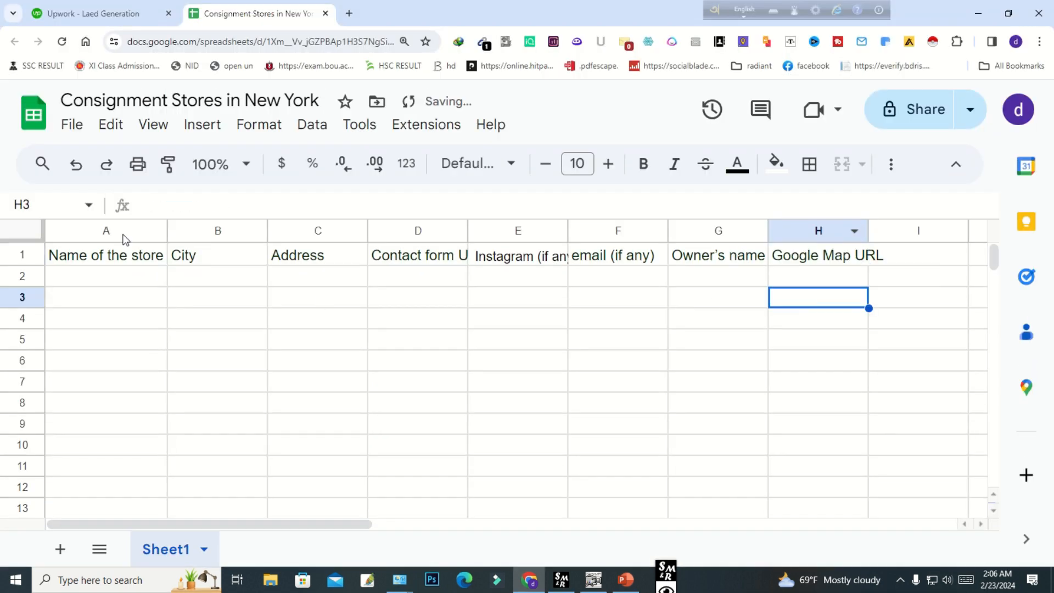
drag(120, 231, 612, 228)
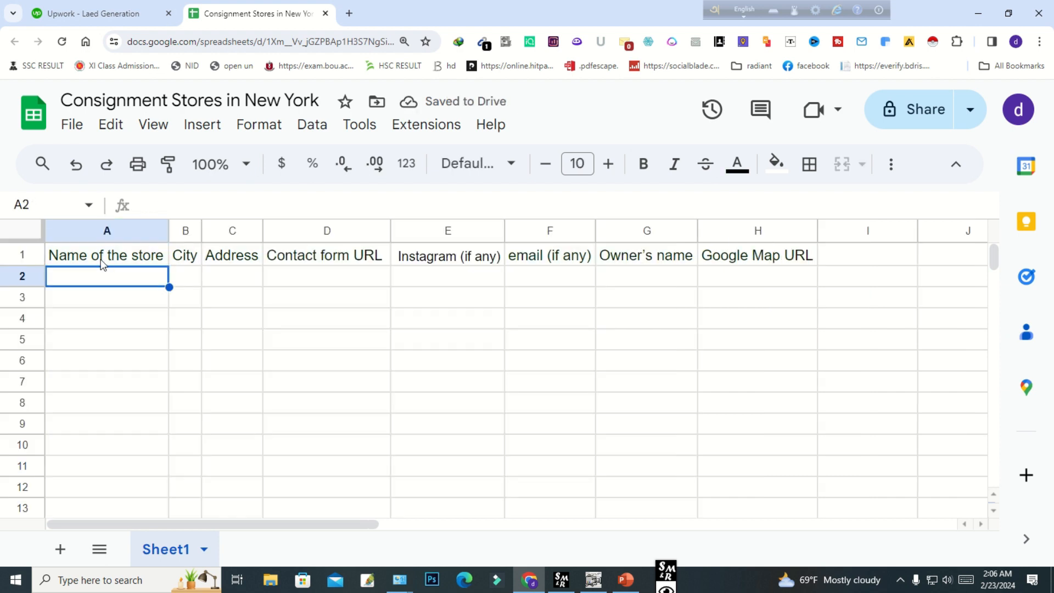
drag(106, 258, 770, 260)
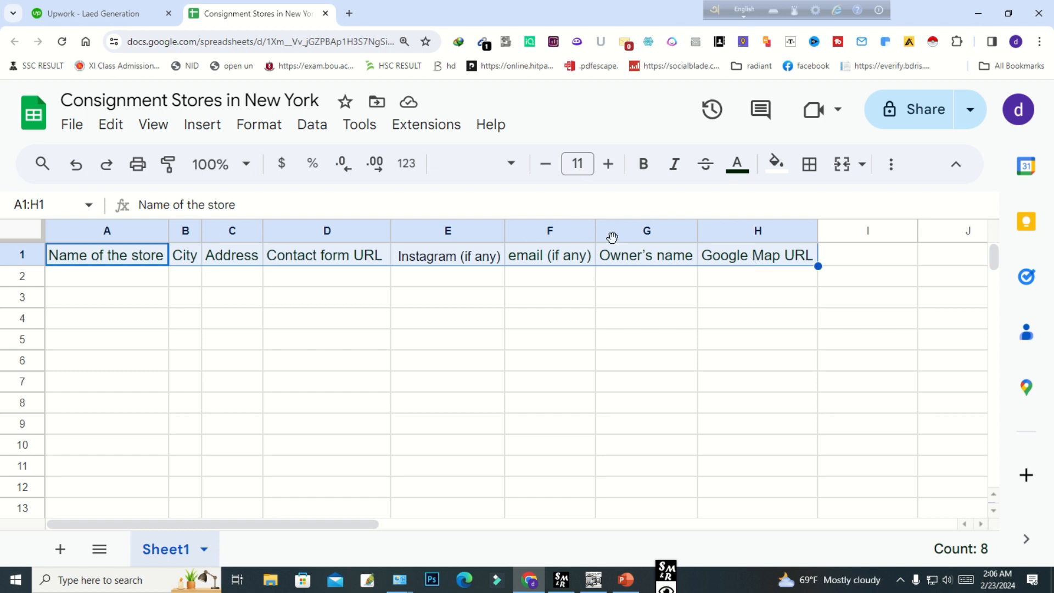
click(792, 172)
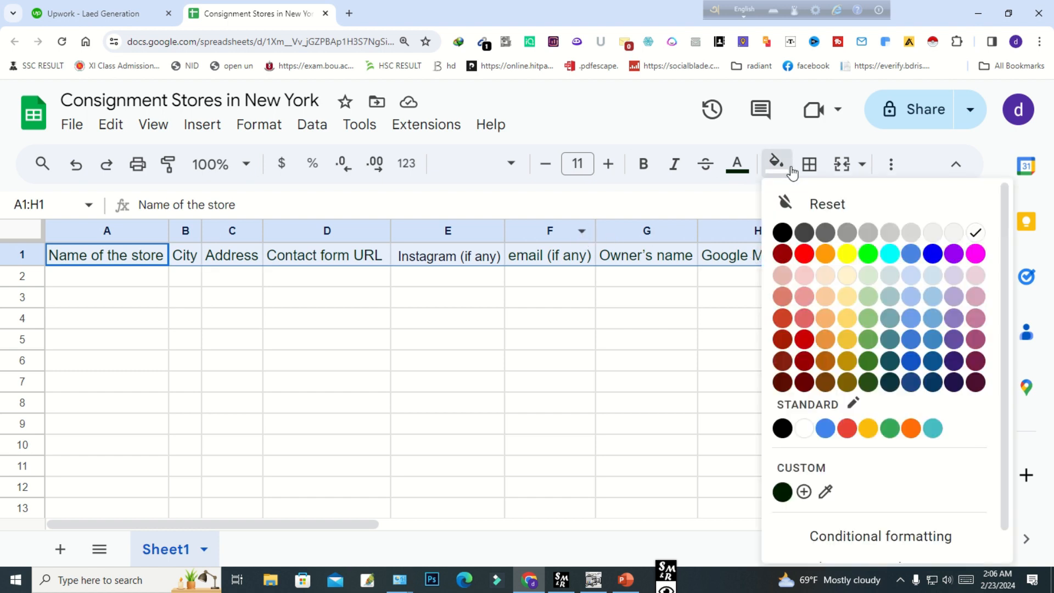
click(869, 256)
click(443, 306)
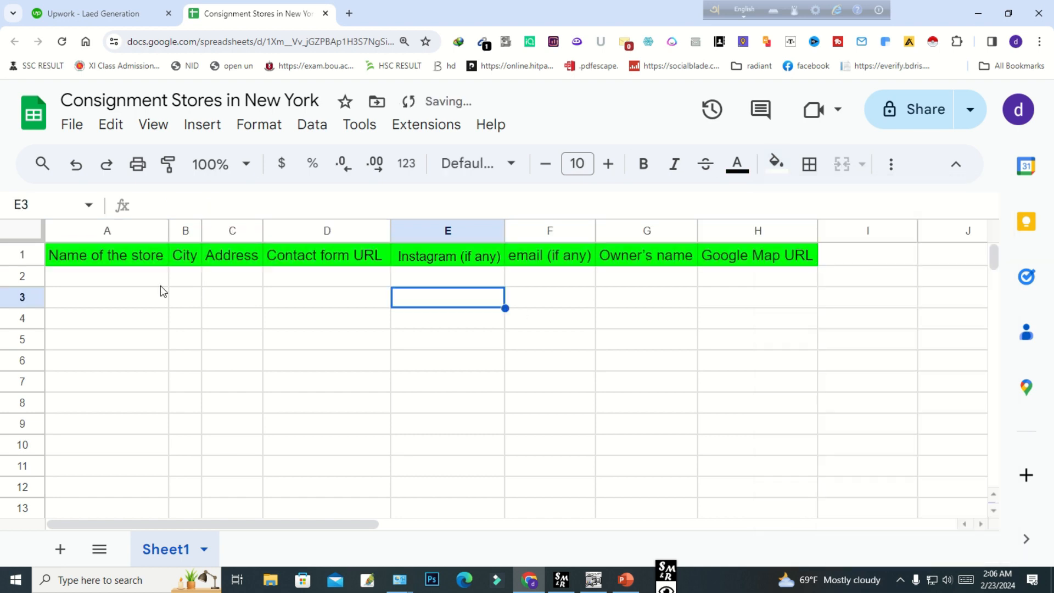
- Make the header text in A1:H1 bold with font size 12
click(154, 284)
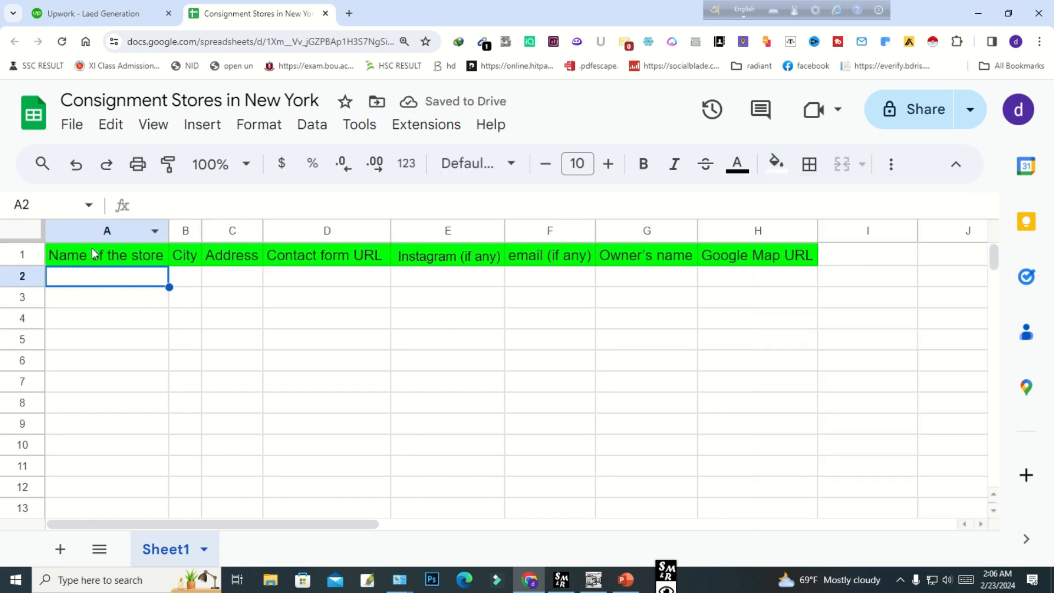
drag(94, 254, 747, 255)
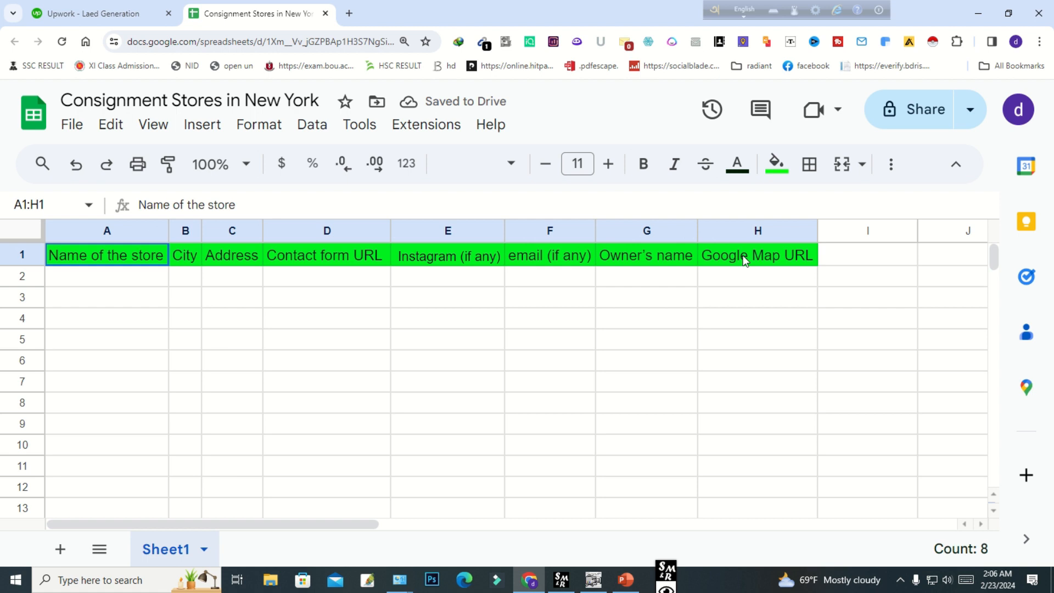
click(644, 163)
- Insert one empty row above the header row
right_click(30, 255)
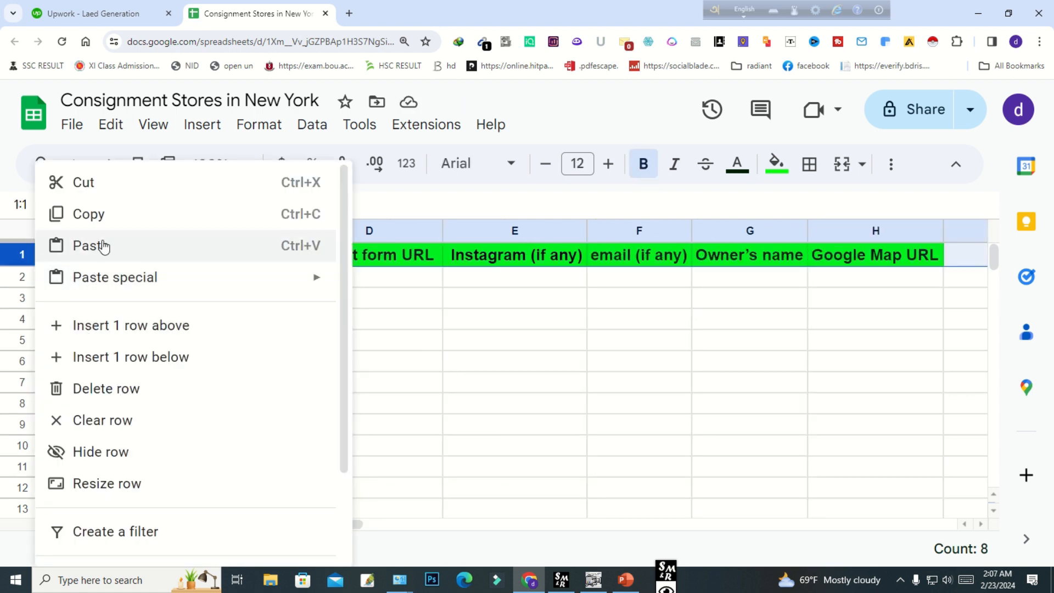
click(146, 326)
click(434, 401)
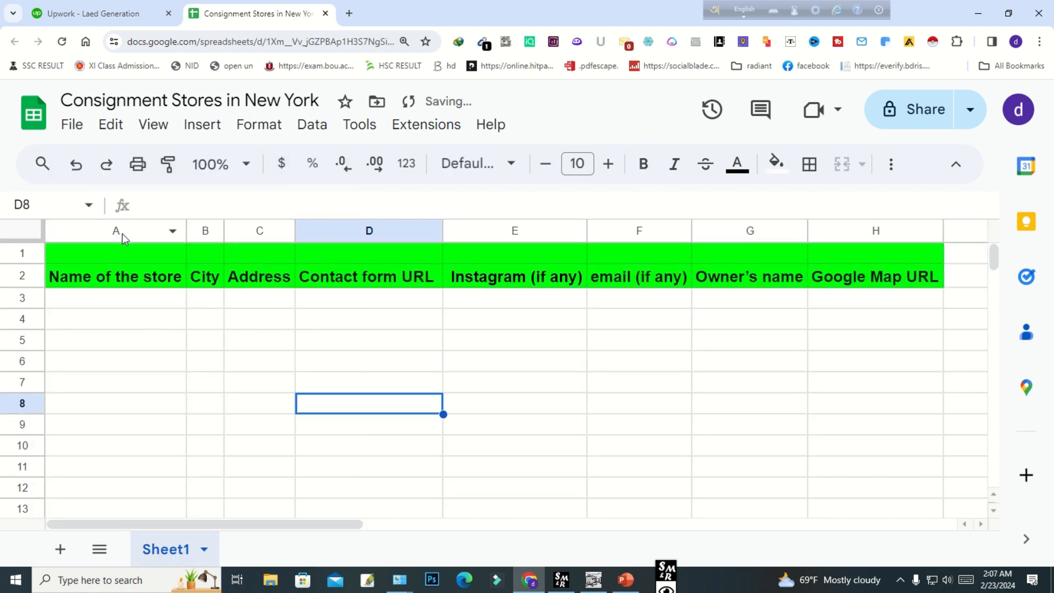
- Merge cells A1:H1 above the headers into one cell and fill it with gray
drag(127, 254, 885, 249)
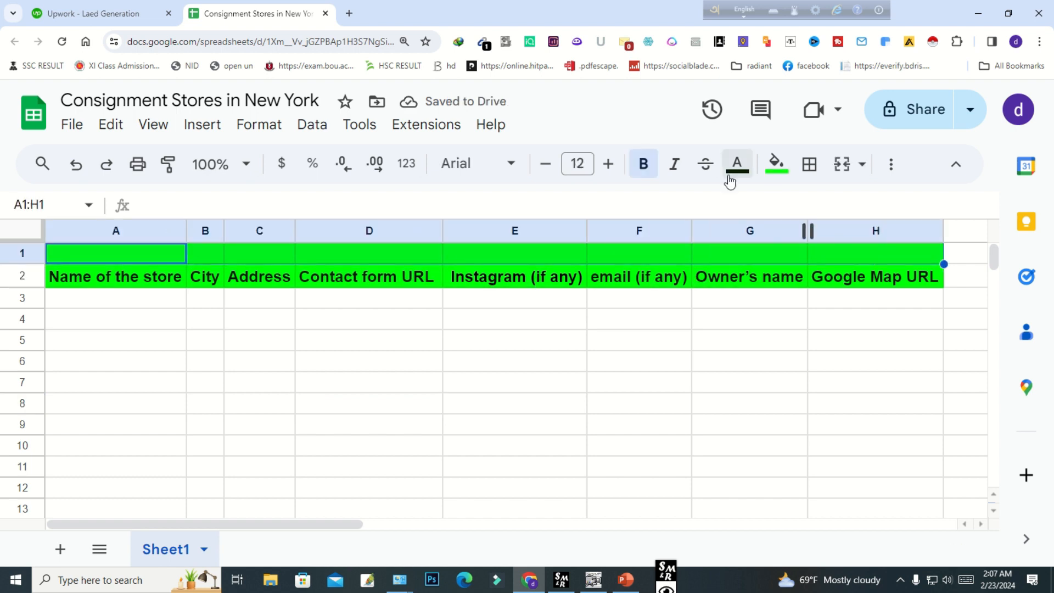
click(843, 164)
click(373, 253)
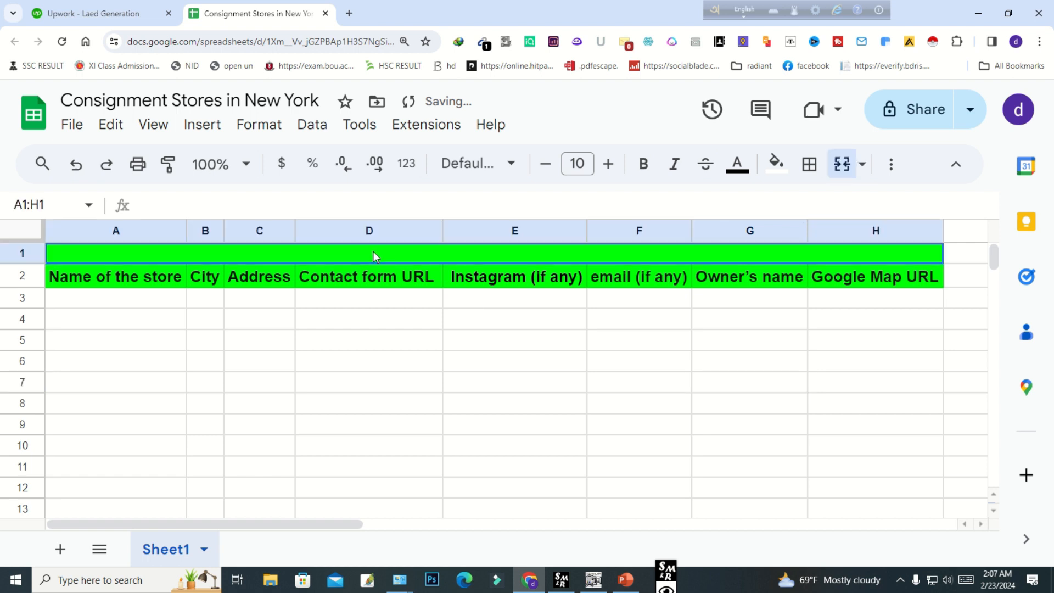
click(789, 165)
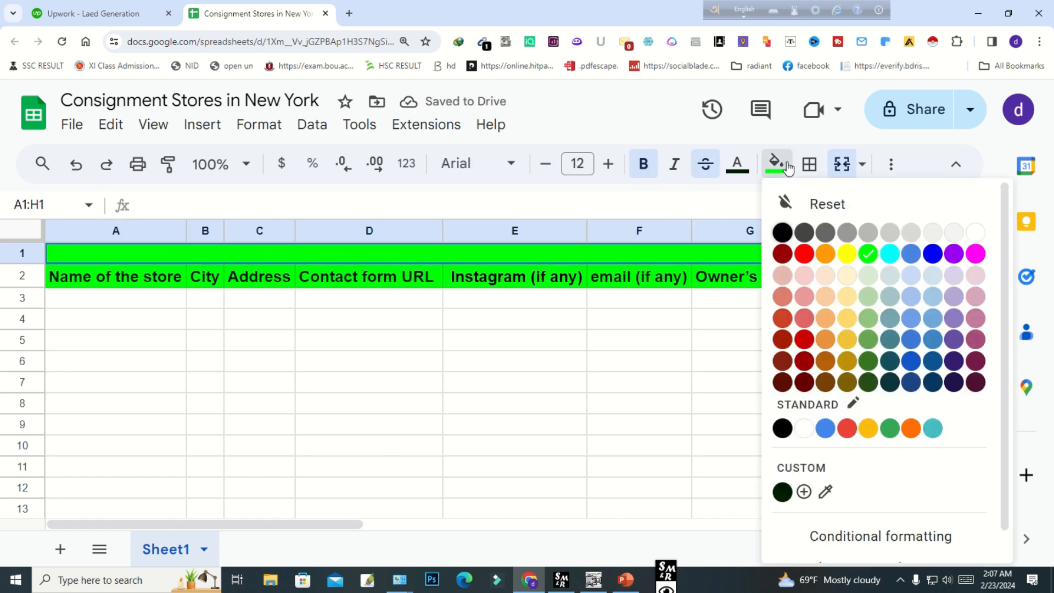
click(853, 232)
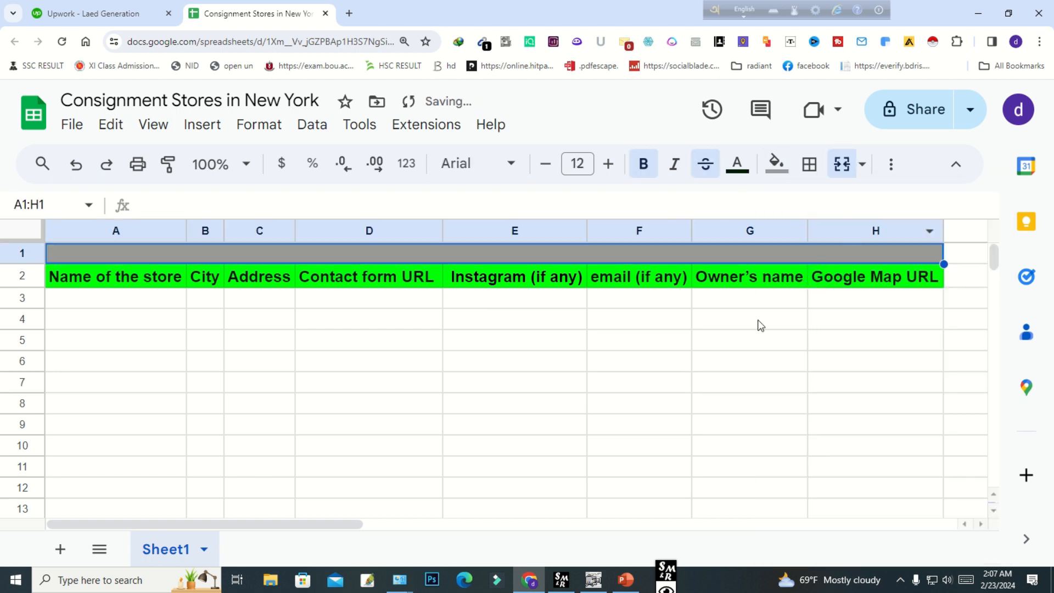
- Enter the title "Consignment Stores in New York" in the merged cell of row 1 and remove its strikethrough
click(750, 360)
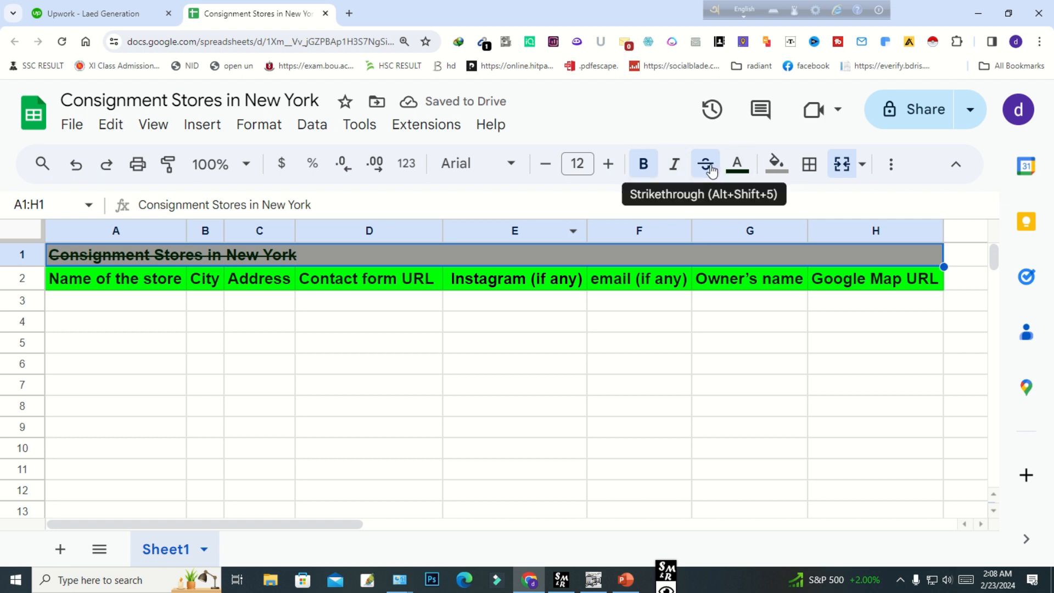
click(708, 166)
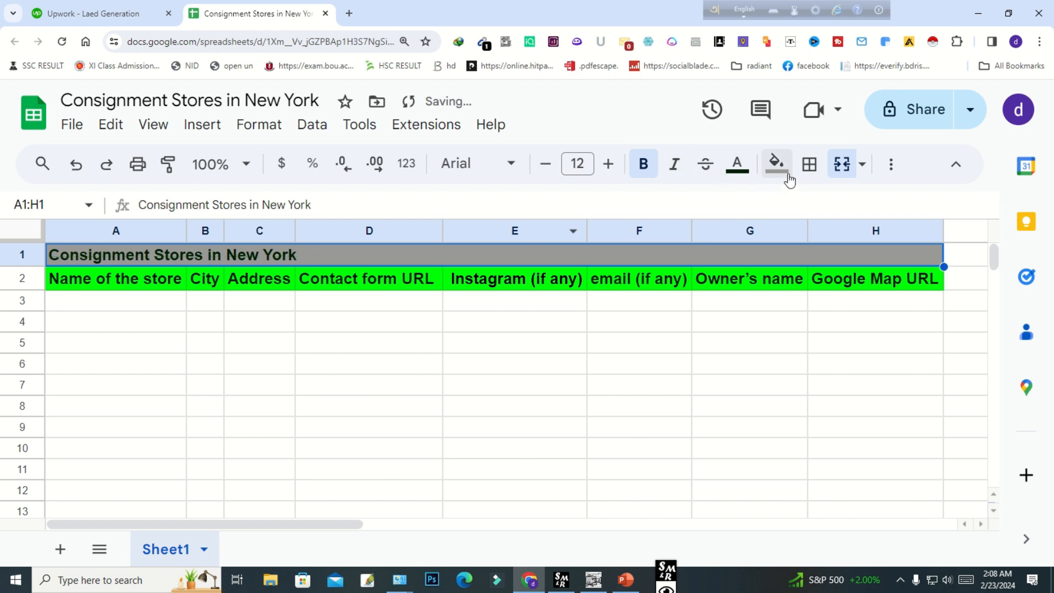
- Center the title horizontally in the merged cell A1:H1
click(891, 164)
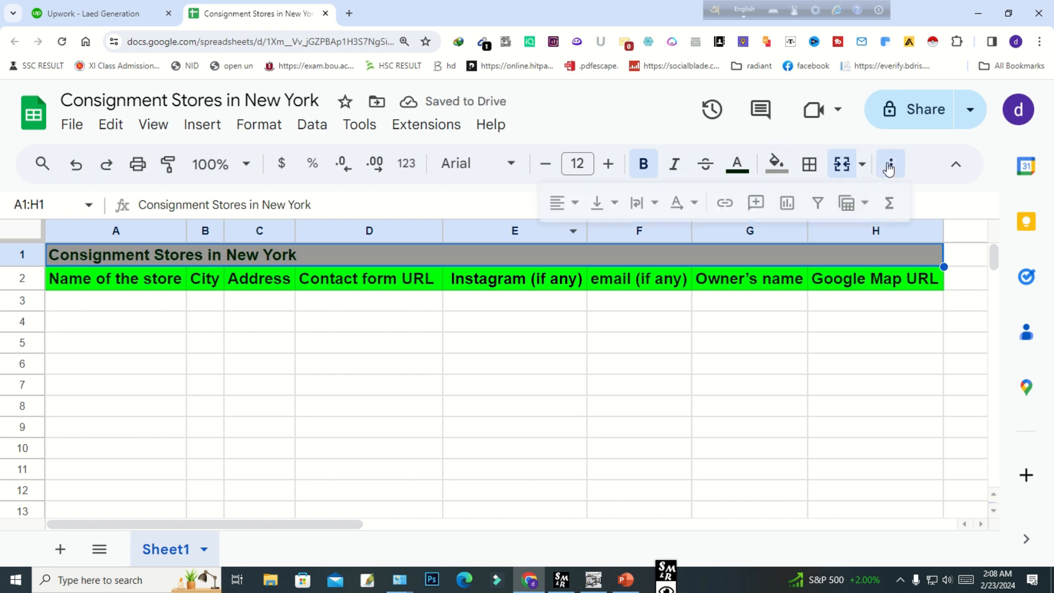
click(571, 204)
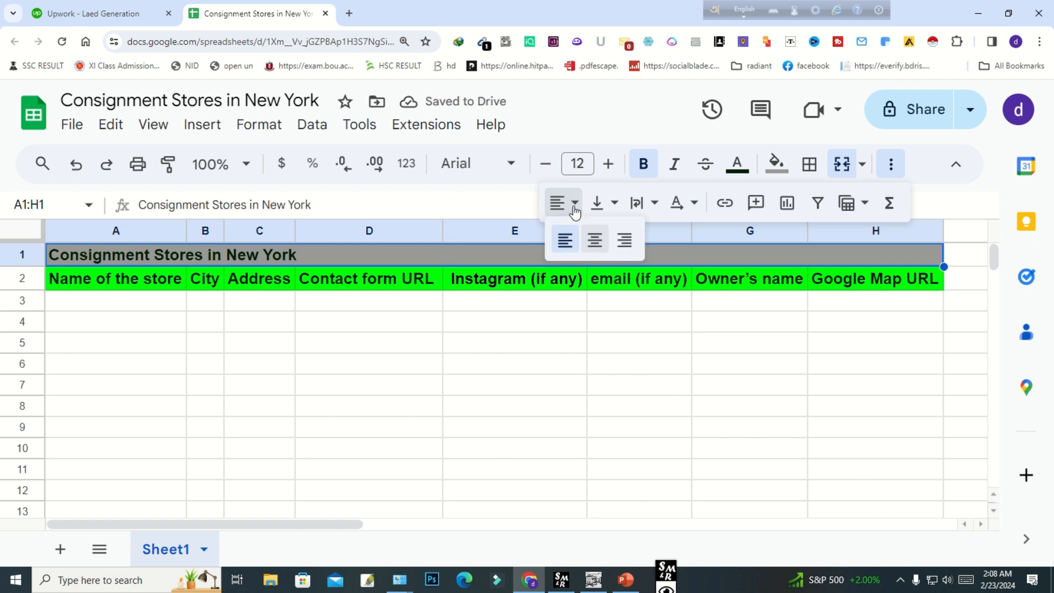
click(597, 241)
drag(509, 321, 493, 343)
- Extend the title in row 1 to read "Consignment Stores in Los Angeles and New York"
click(523, 253)
double_click(543, 253)
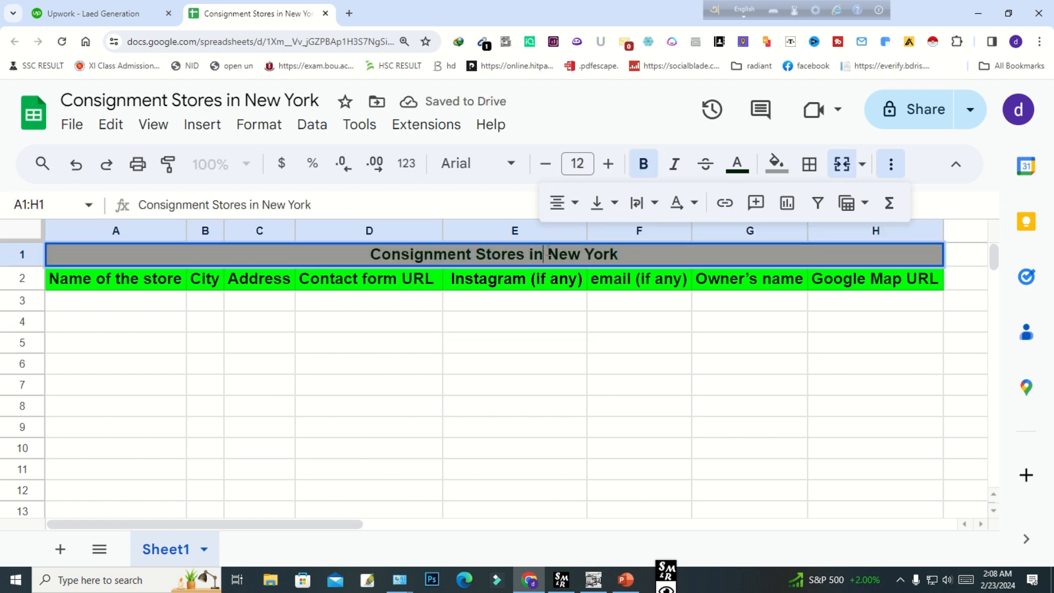
text(Los Ang )
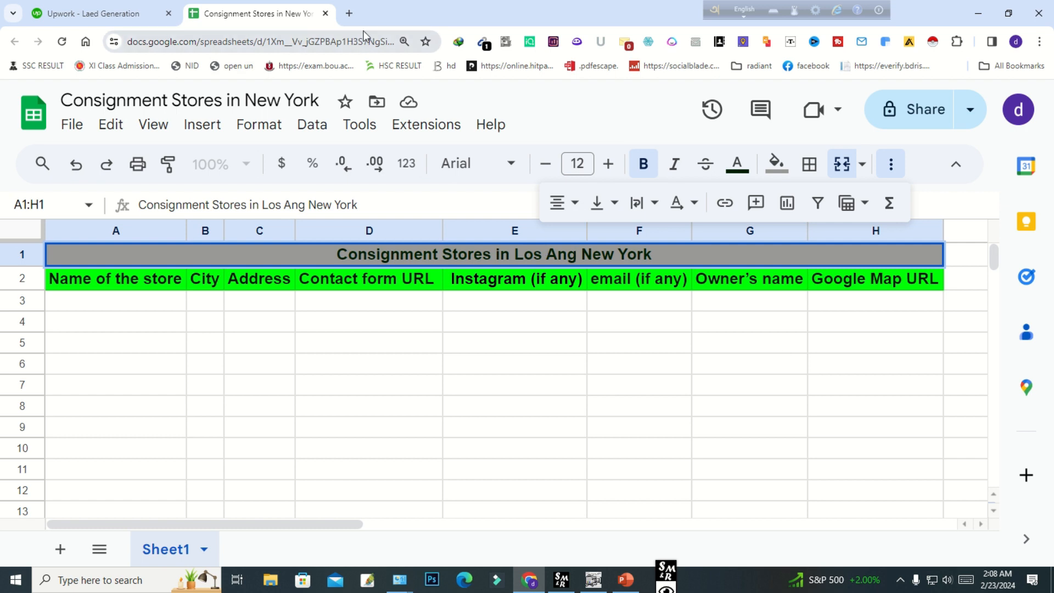
text(eles And)
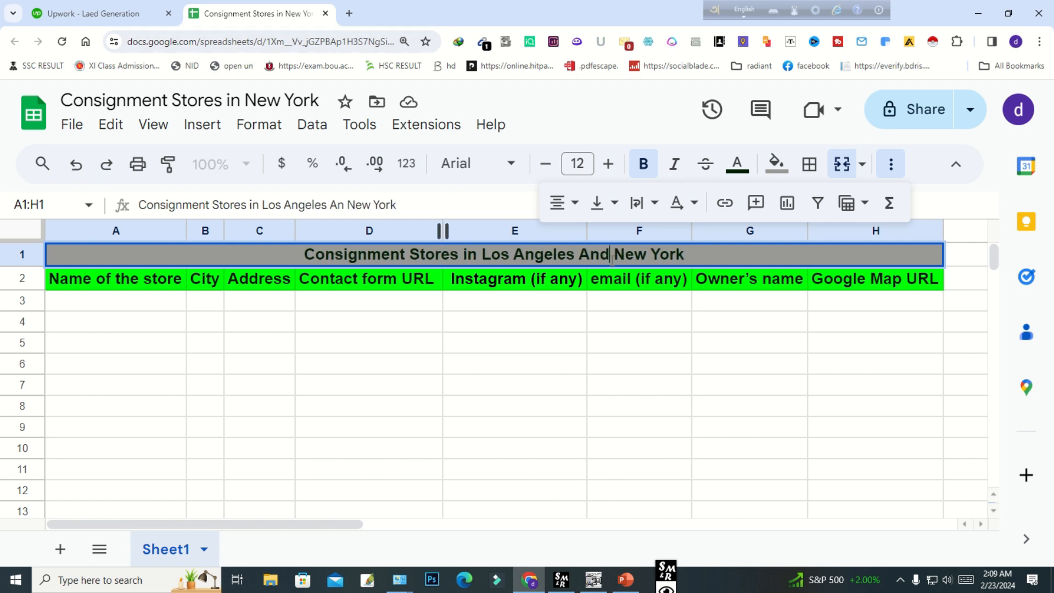
key(Left)
key(Left)
key(Left)
key(BackSpace)
text(a)
key(Return)
- Set the title's font size to 14, keeping it bold
click(606, 163)
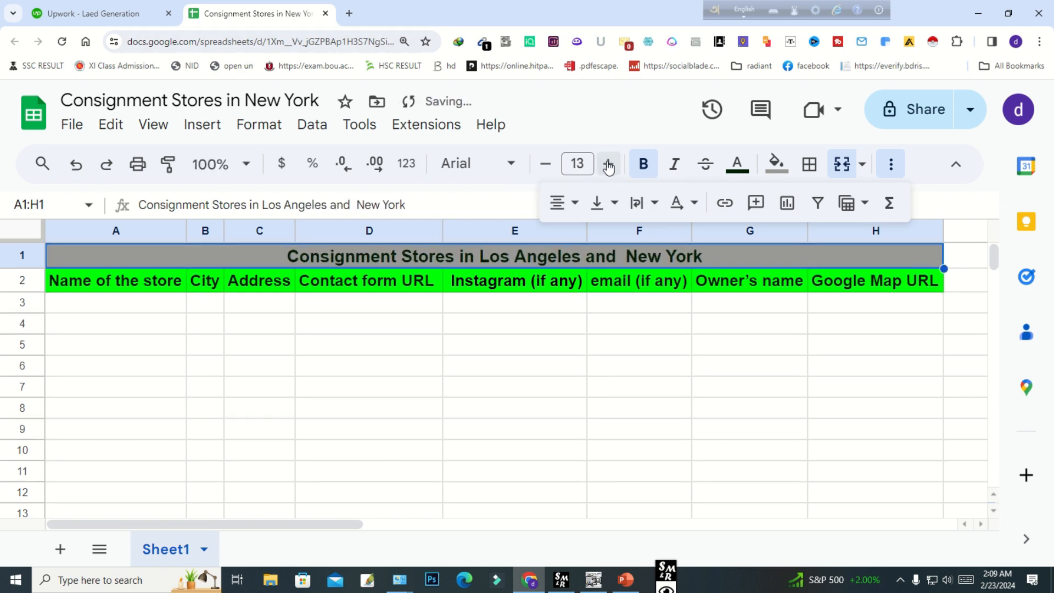
click(607, 165)
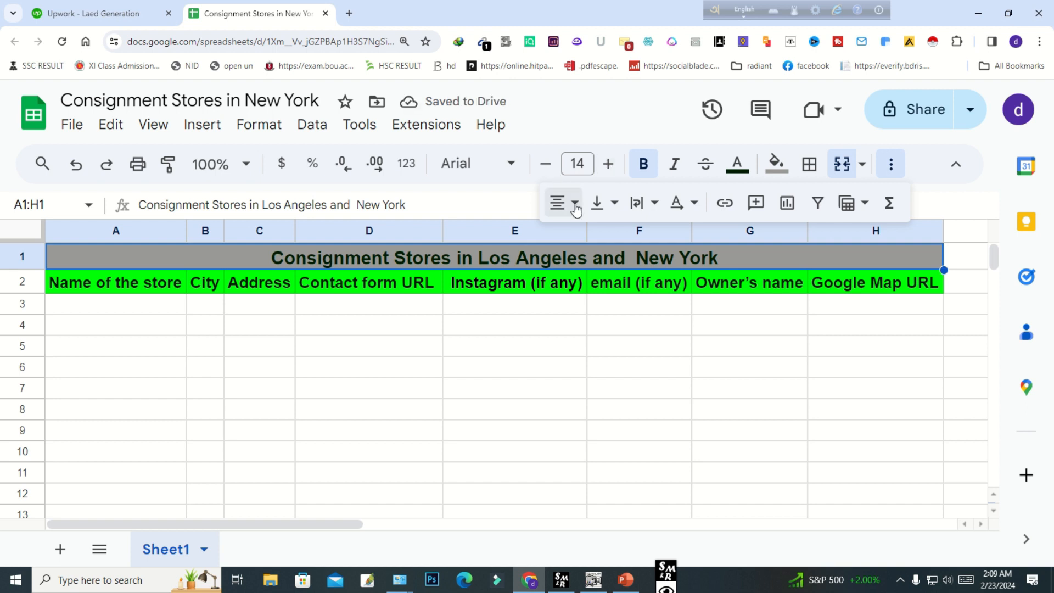
click(647, 166)
click(647, 167)
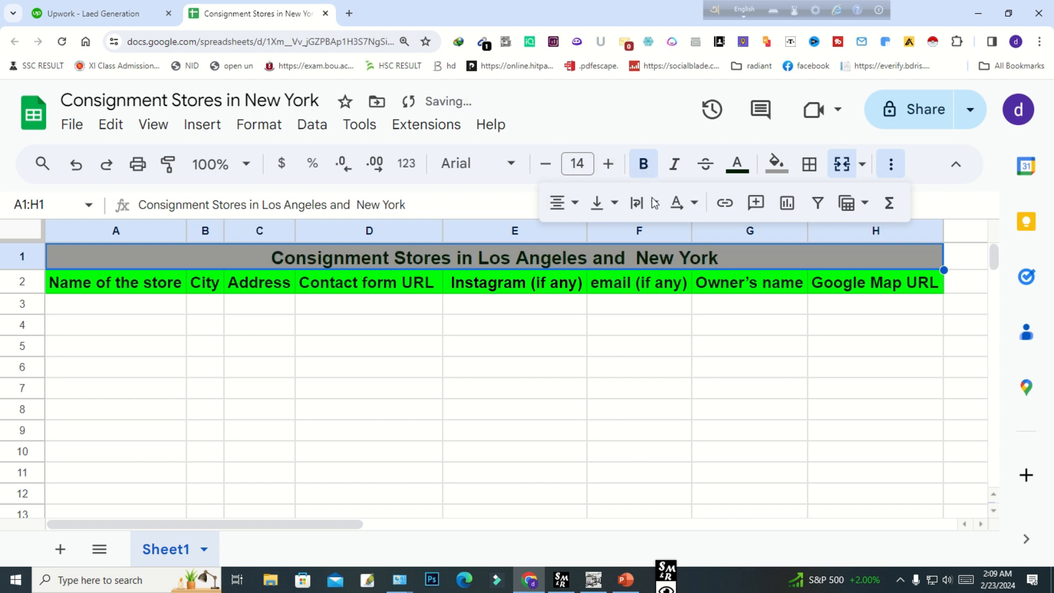
click(593, 387)
- Change the text color of the headers in A2:H2 to red
drag(91, 282, 869, 288)
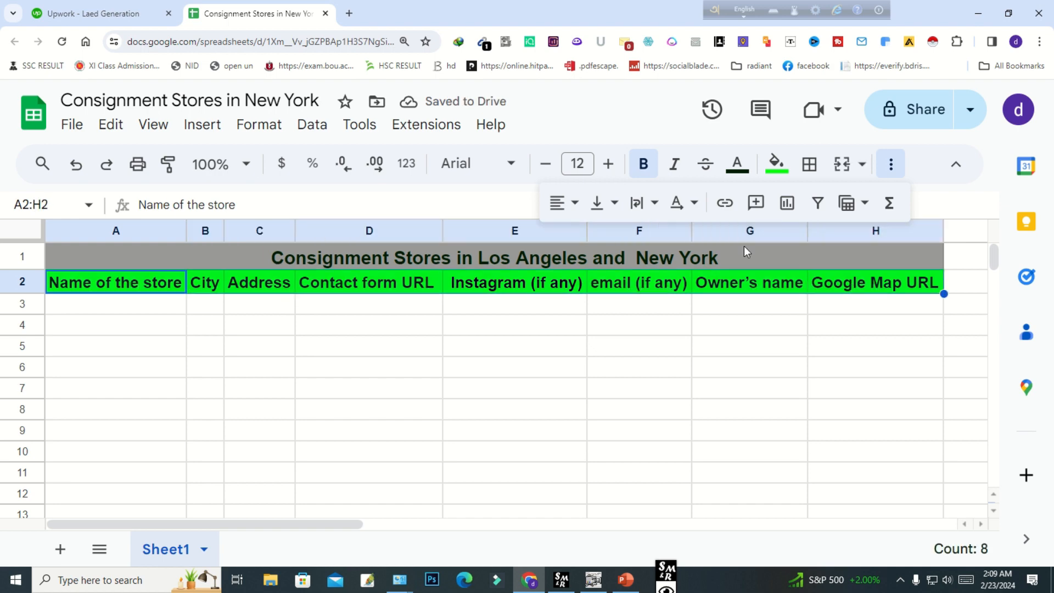
click(731, 170)
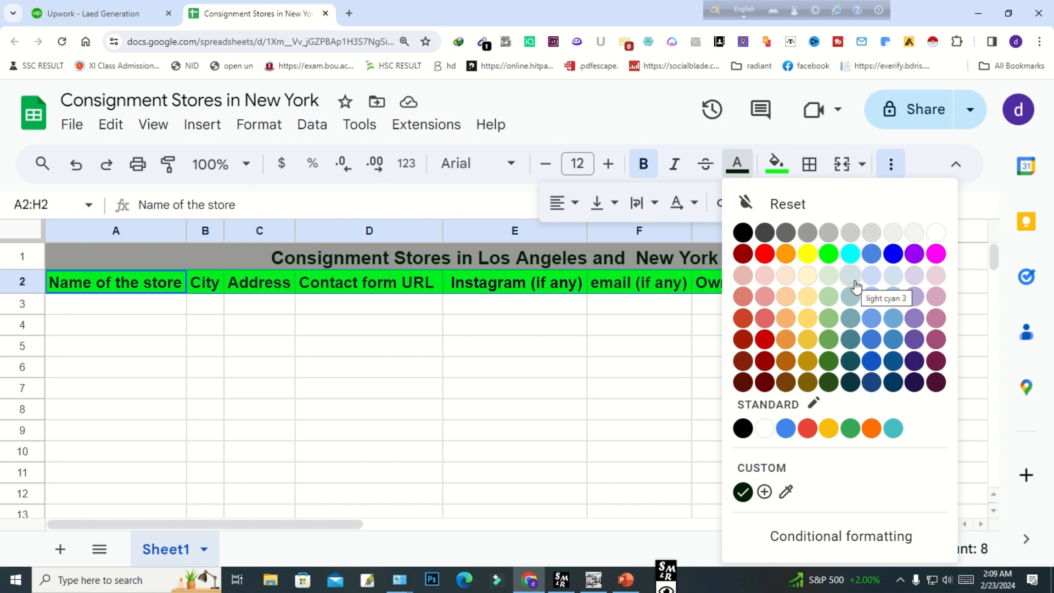
click(772, 256)
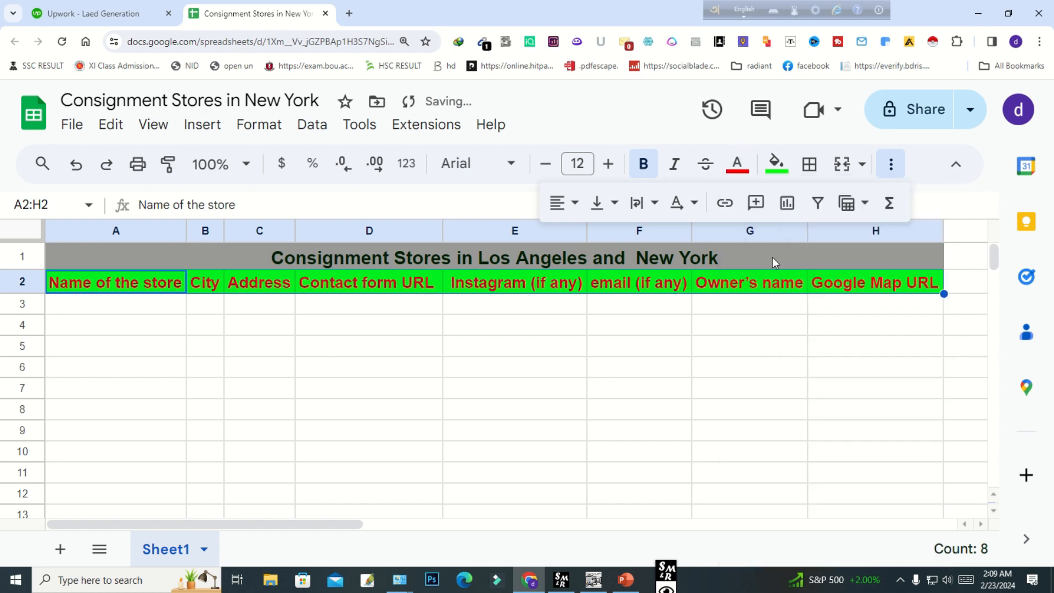
- Open the client's worksheet linked in the Upwork job post and examine its Store, City and Address headers
key(alt+Tab)
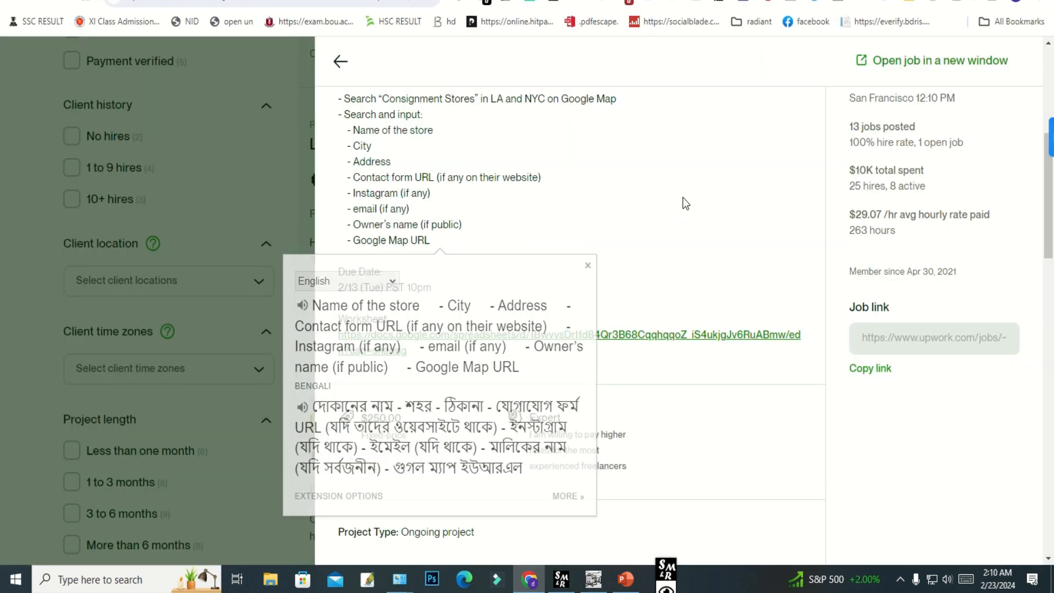
click(614, 337)
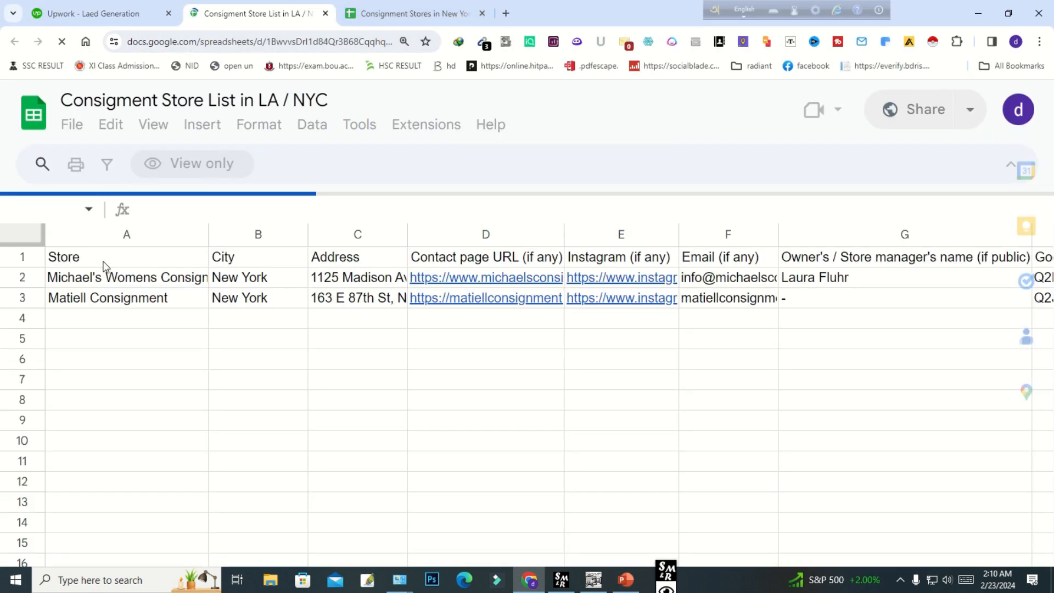
click(144, 385)
click(121, 257)
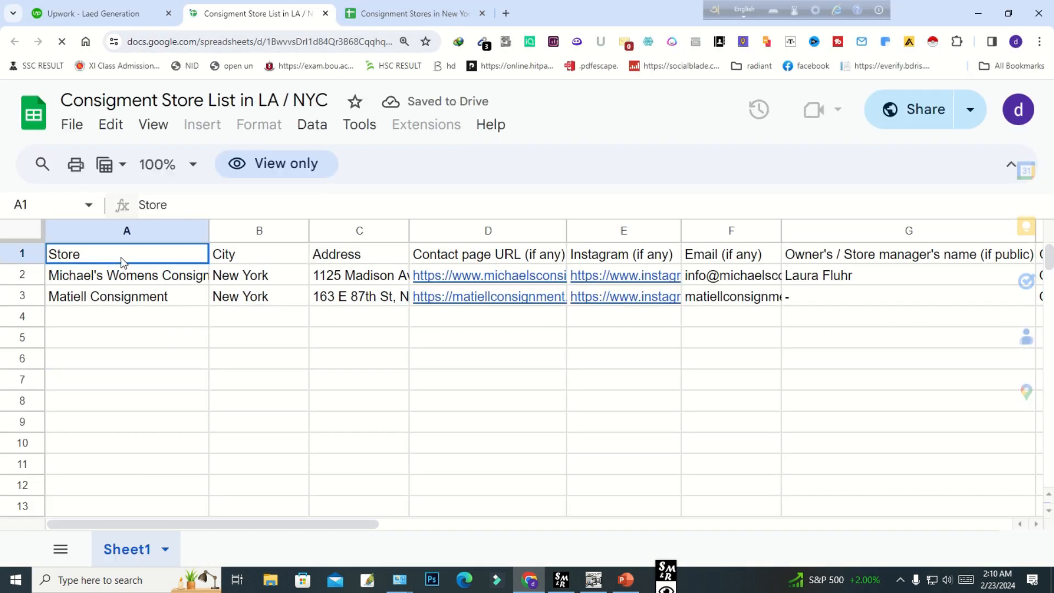
click(272, 255)
click(360, 255)
- Compare the store name, City, Address, Contact form URL, Instagram and email headers in the own sheet with the client's worksheet
click(417, 6)
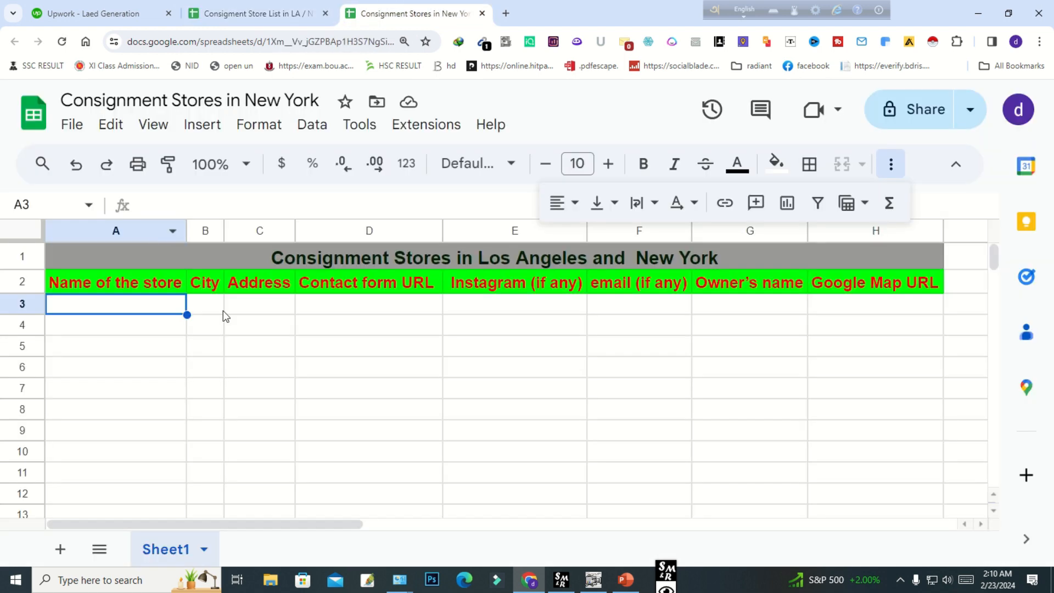
click(145, 286)
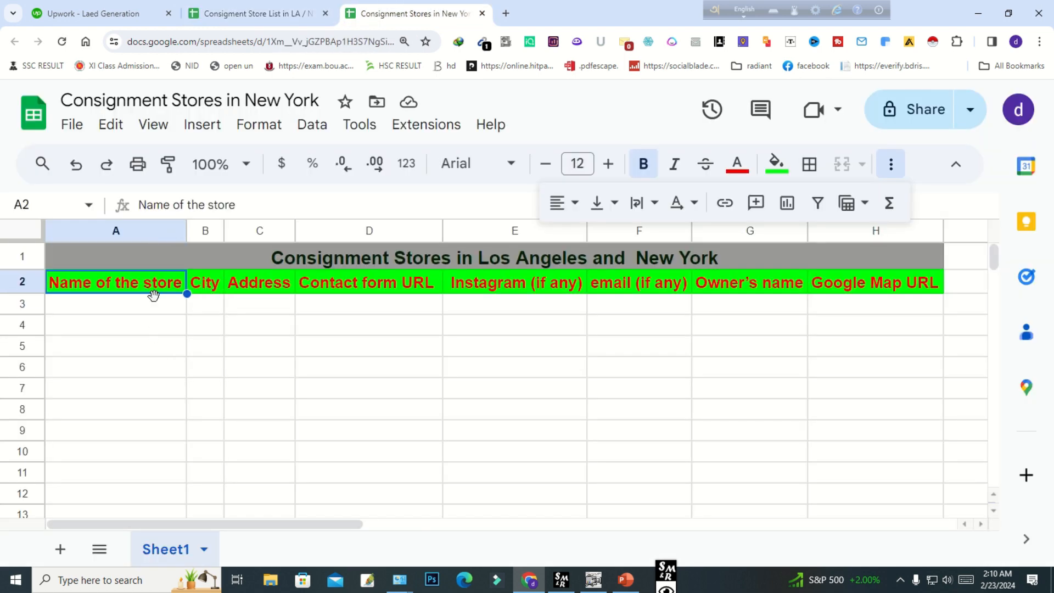
click(199, 288)
click(258, 285)
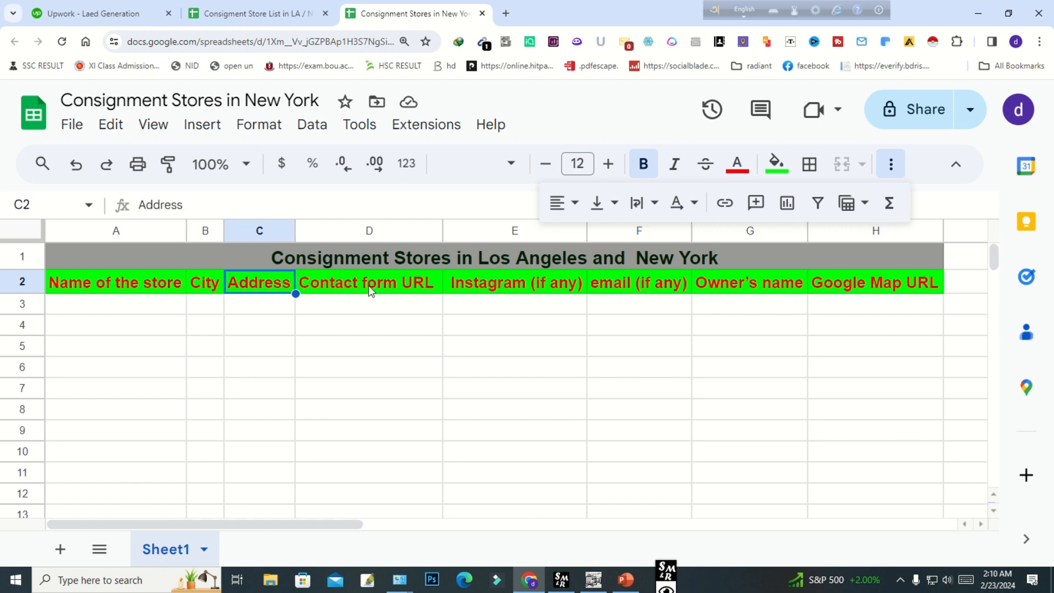
click(369, 289)
click(254, 20)
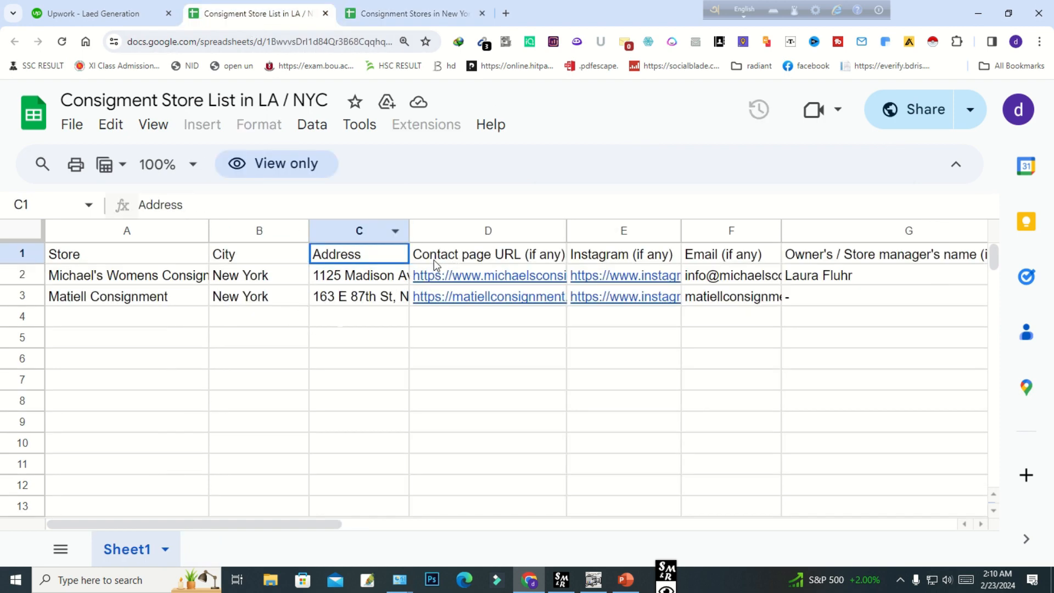
click(416, 15)
click(489, 285)
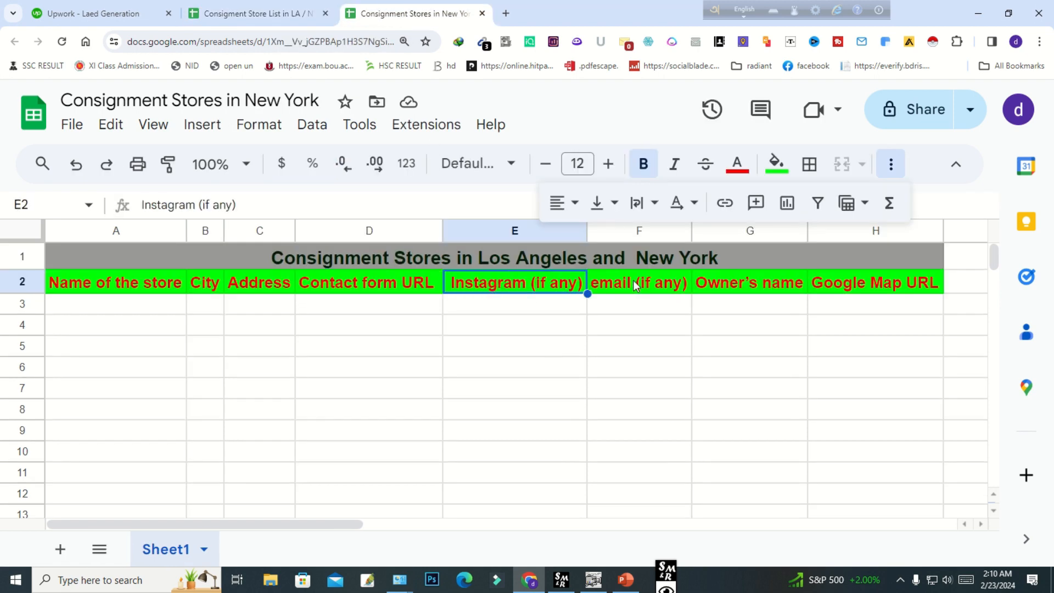
click(635, 282)
- Check the Instagram, Email, owner's name and Google Map headers against the client's worksheet and close that worksheet
click(240, 19)
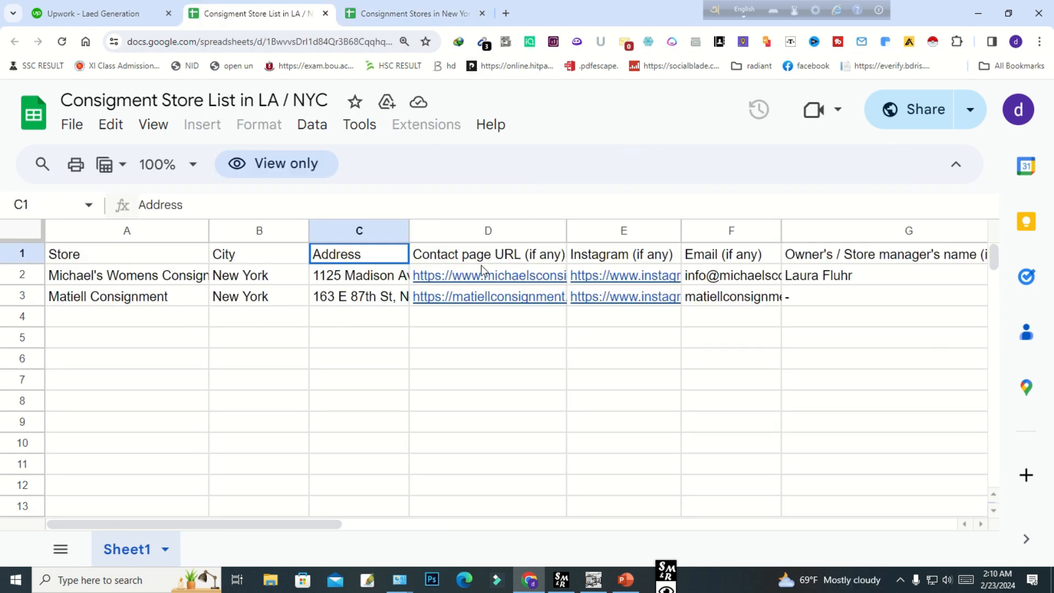
click(588, 256)
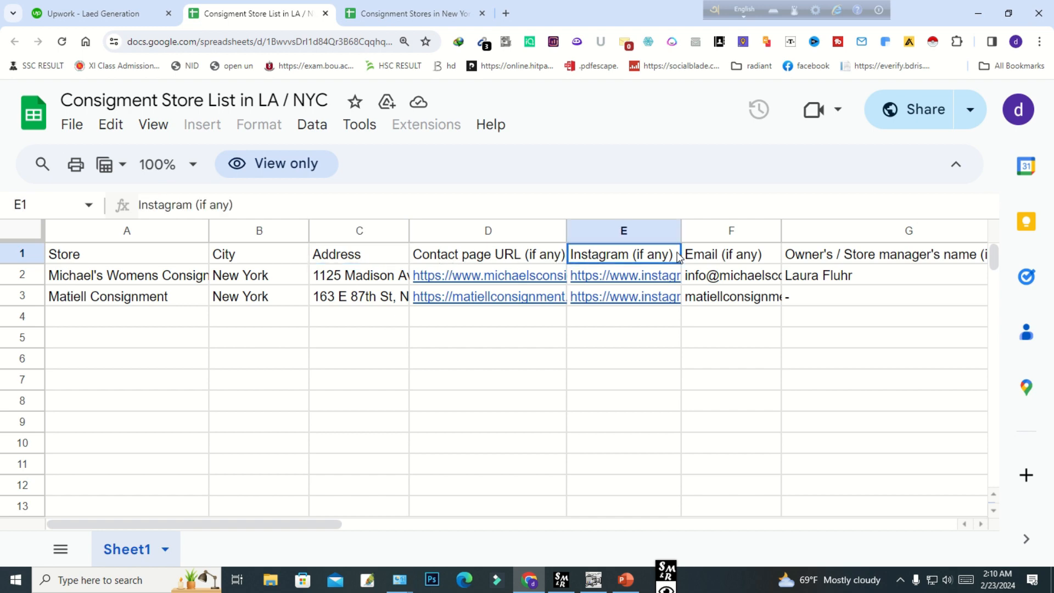
click(778, 257)
click(834, 260)
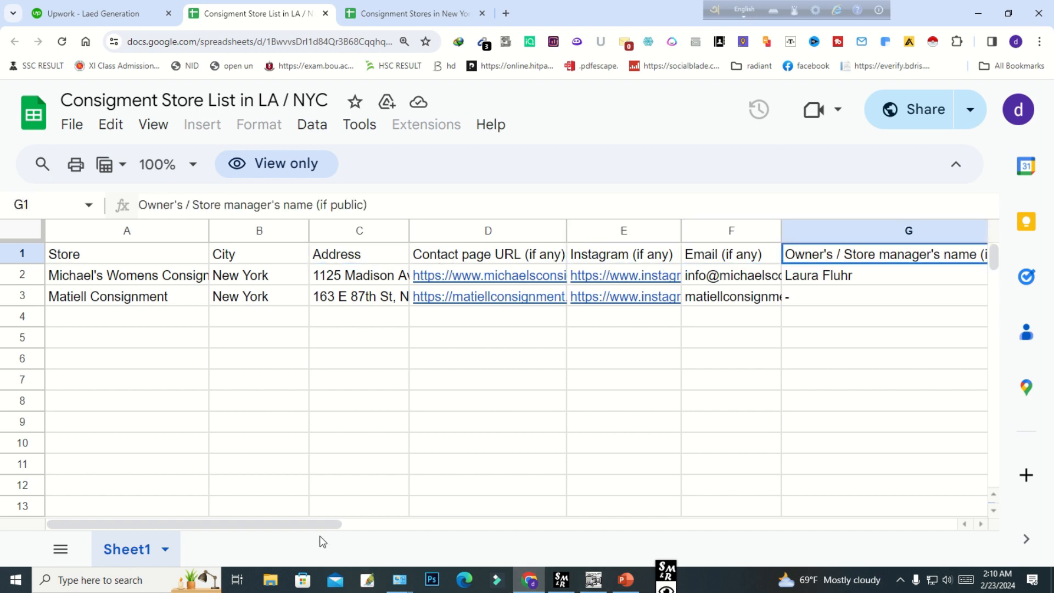
click(414, 526)
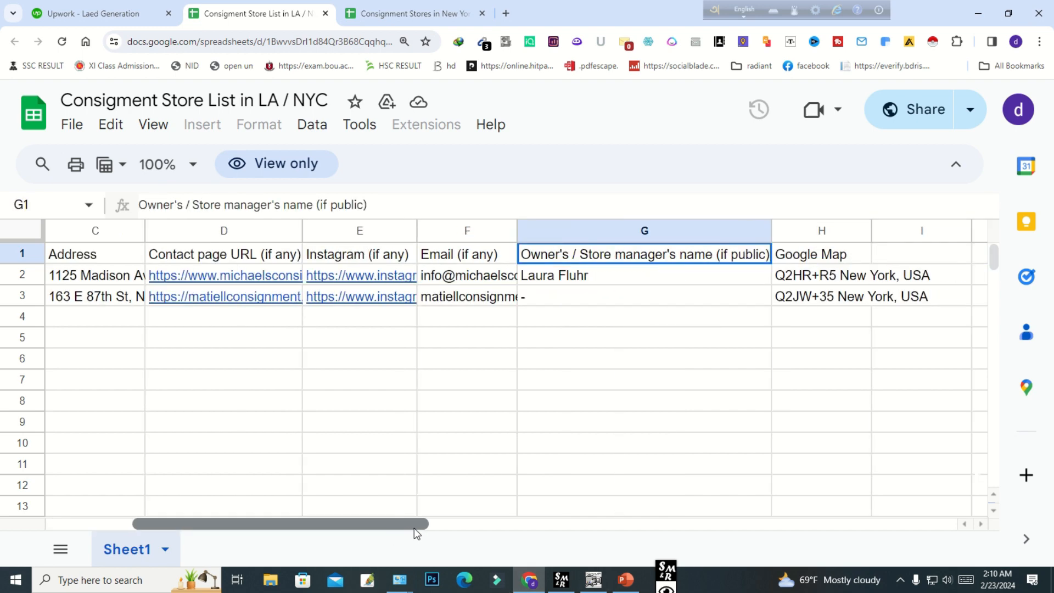
click(406, 22)
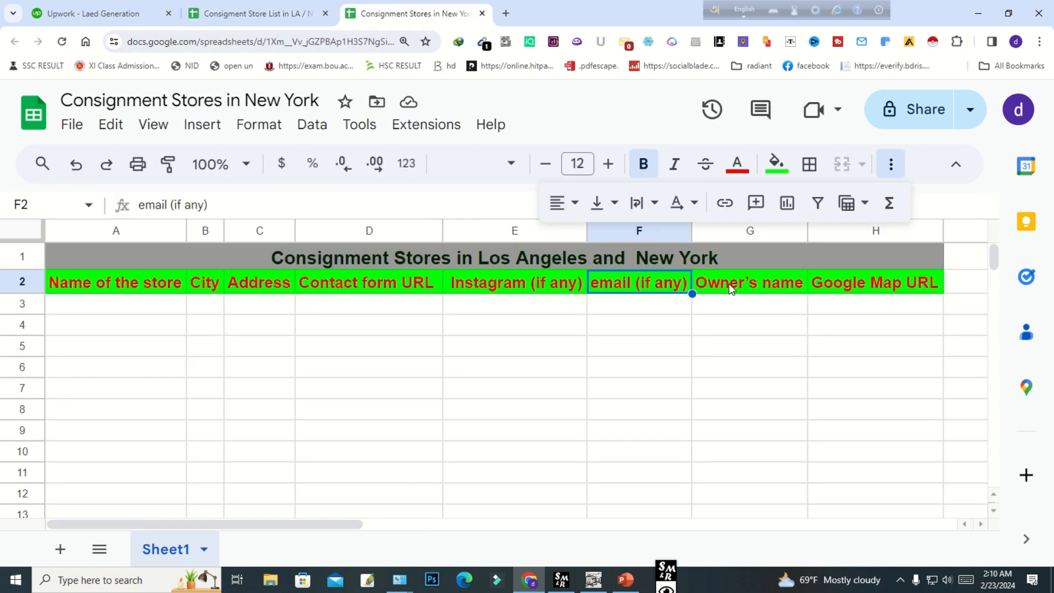
click(731, 289)
key(Right)
click(555, 388)
click(312, 23)
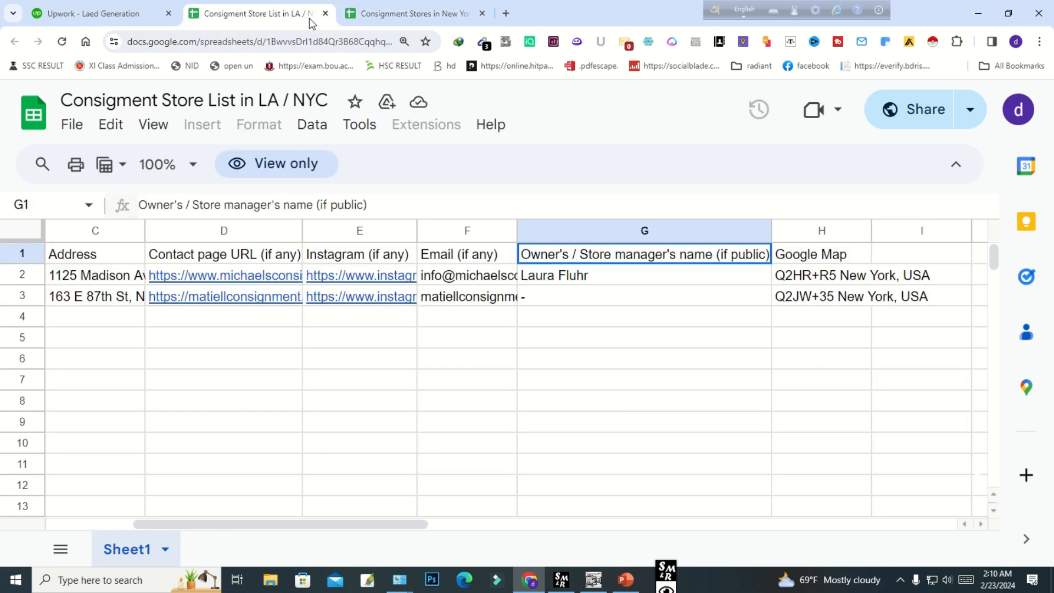
click(325, 13)
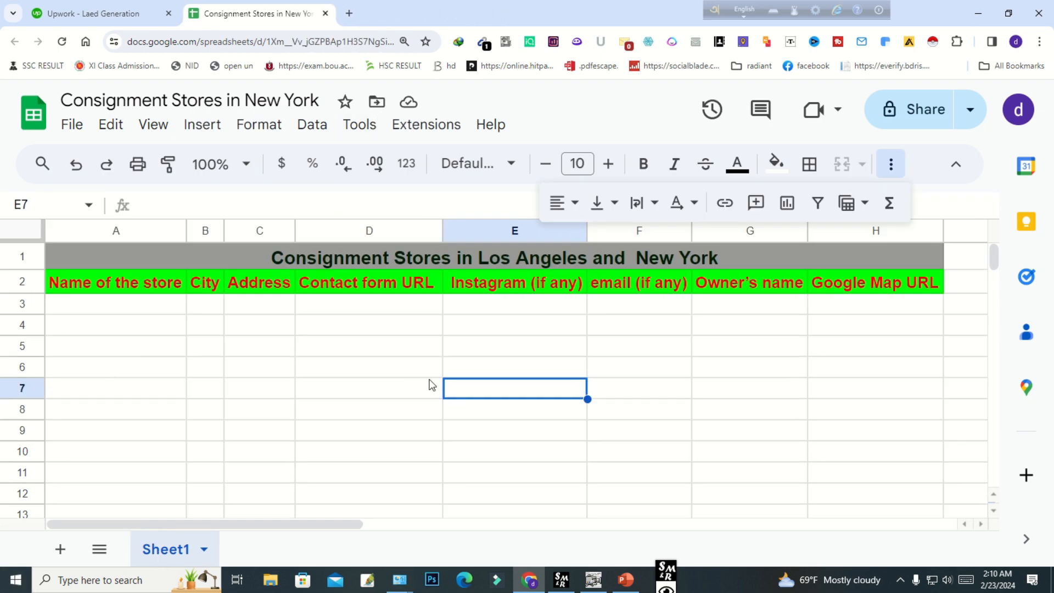
- Copy the spreadsheet's file name "Consignment Stores in New York"
click(205, 100)
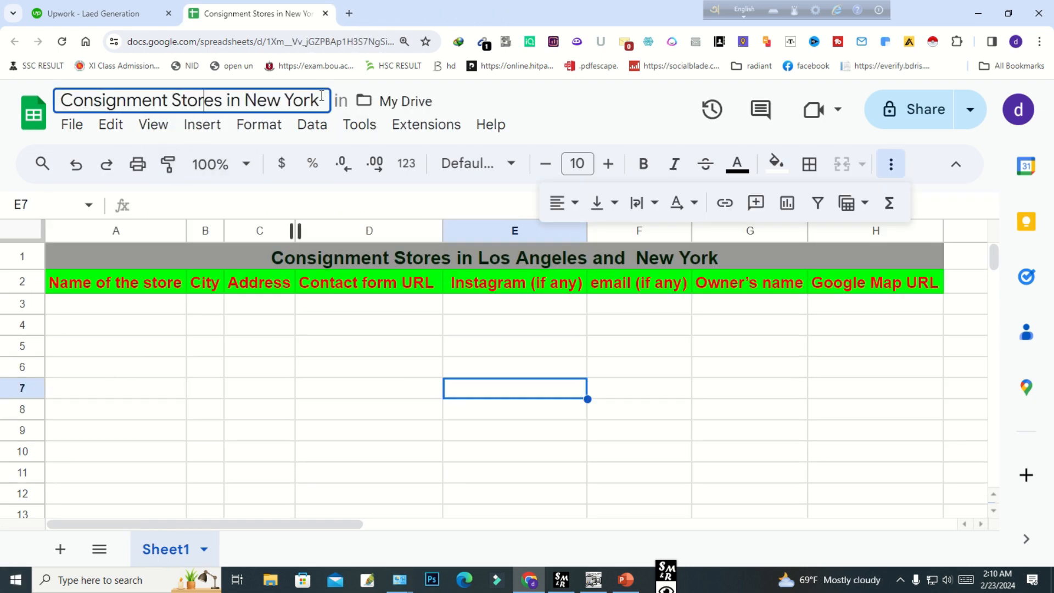
drag(240, 101, 61, 101)
right_click(86, 98)
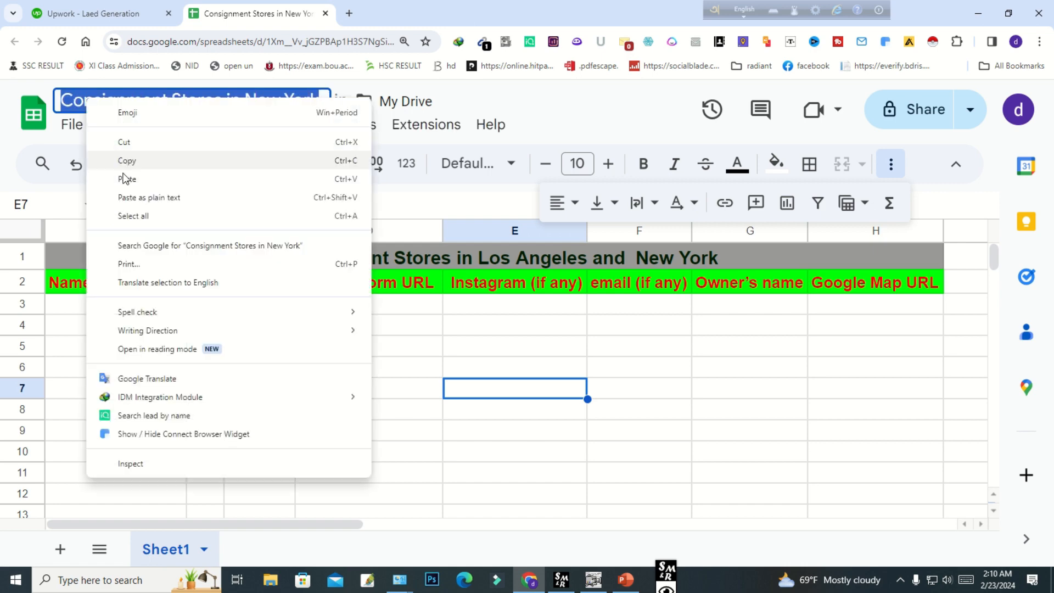
click(133, 165)
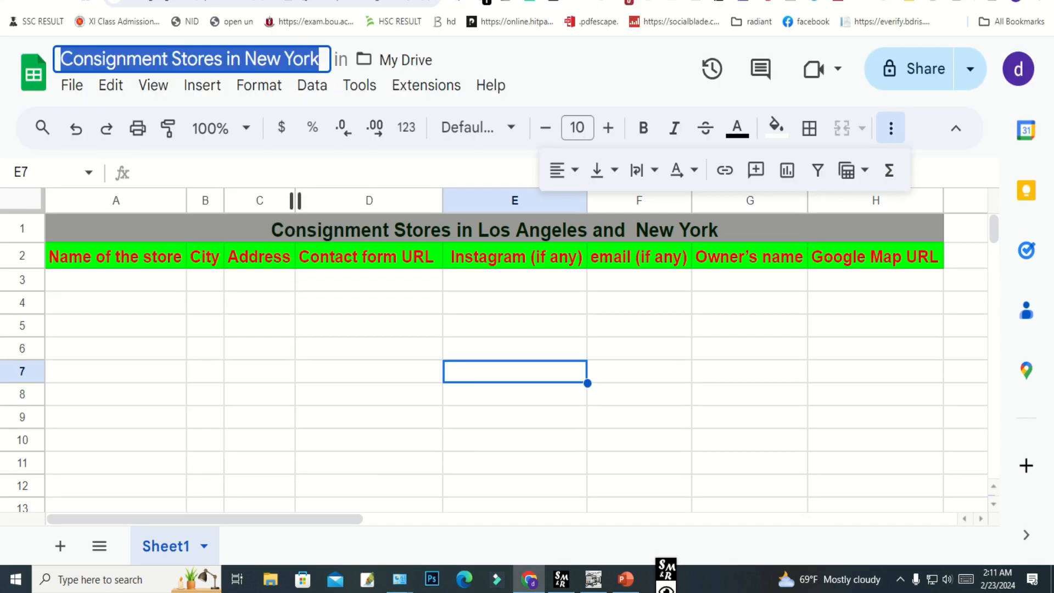
- Return to the Upwork job post and examine the Google Map search instruction in its Todo list
key(ctrl+Tab)
scroll(526, 250, up, 2)
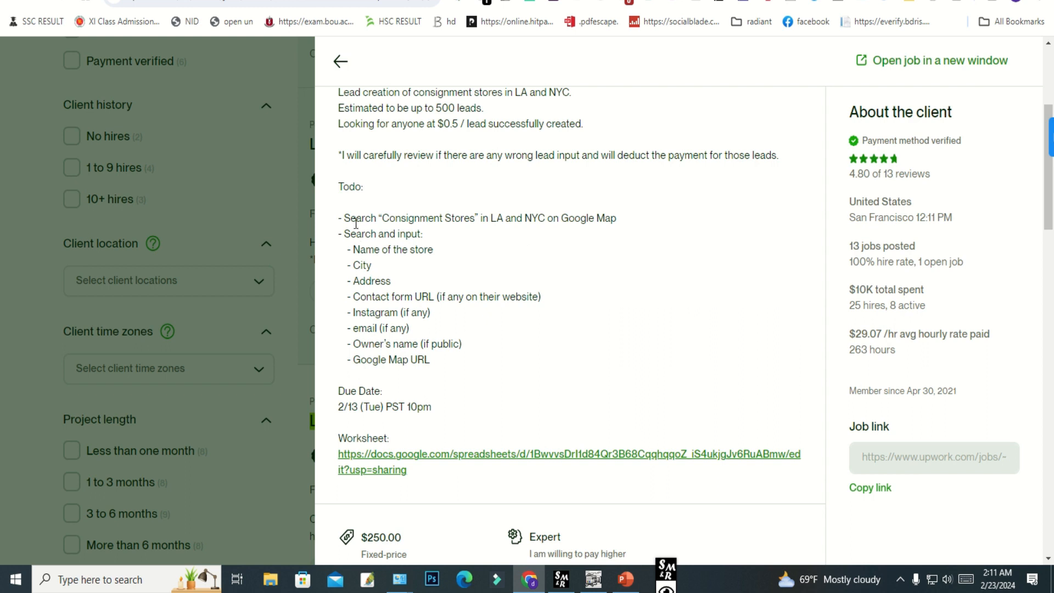
mouse_move(347, 219)
mouse_down()
mouse_move(617, 222)
mouse_move(312, 230)
mouse_move(357, 223)
mouse_up()
click(661, 278)
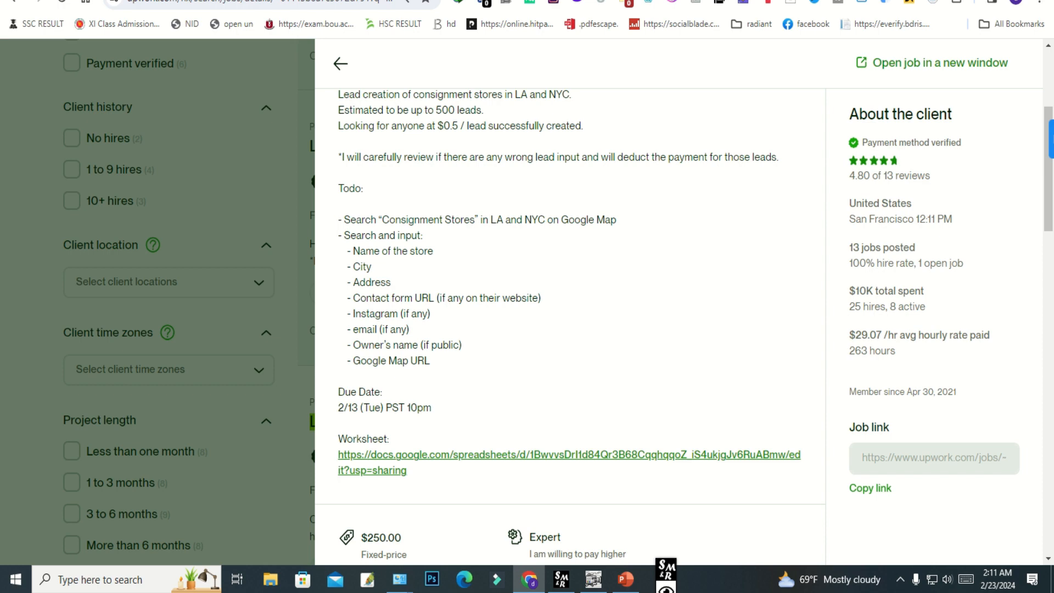
- Search Google for the copied phrase "Consignment Stores in New York" in a new browser tab and look over the results
click(349, 13)
click(420, 288)
right_click(424, 288)
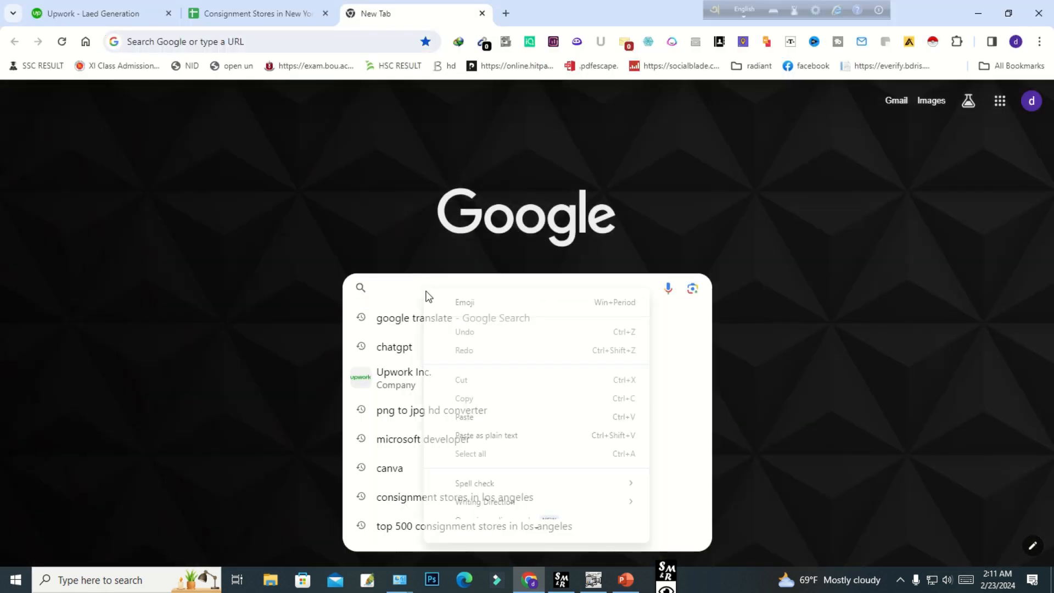
click(466, 417)
drag(367, 268, 546, 303)
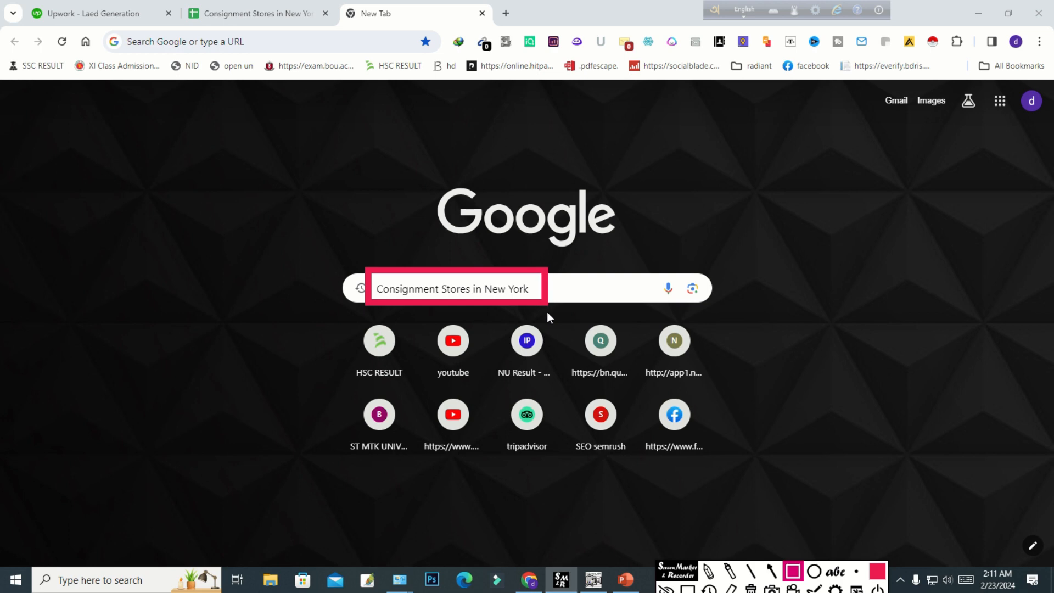
click(666, 589)
key(Return)
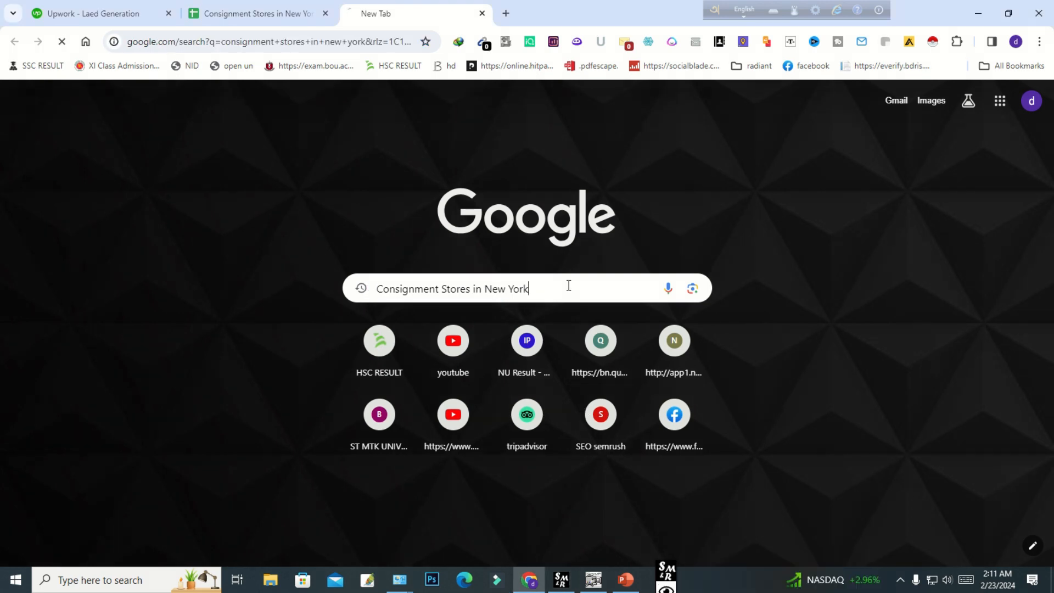
scroll(398, 234, down, 6)
scroll(397, 234, up, 6)
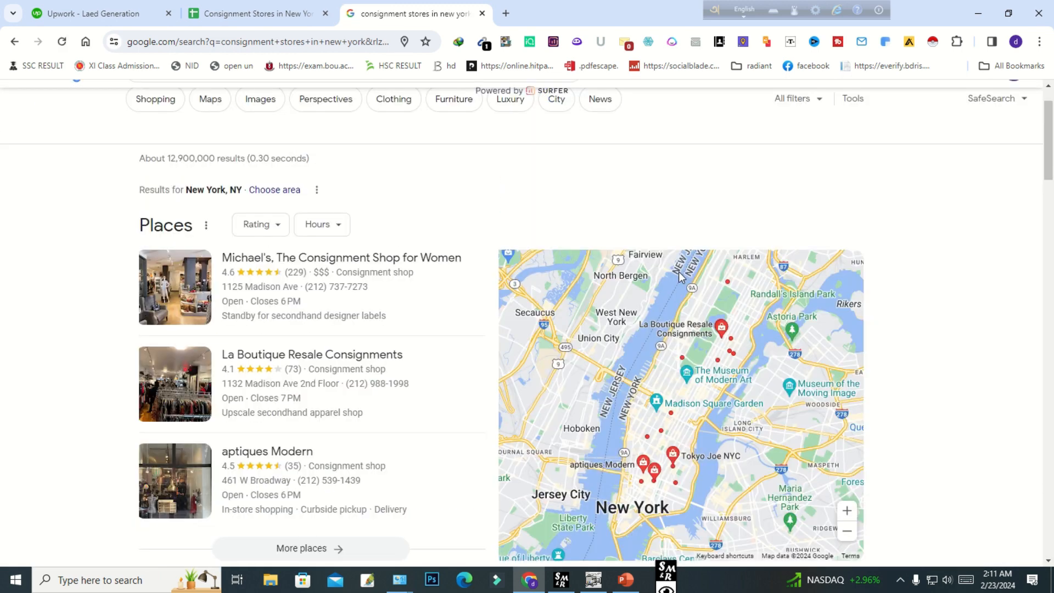
- Open the full list of New York consignment places from the Google search results
scroll(193, 373, down, 4)
drag(193, 370, 441, 425)
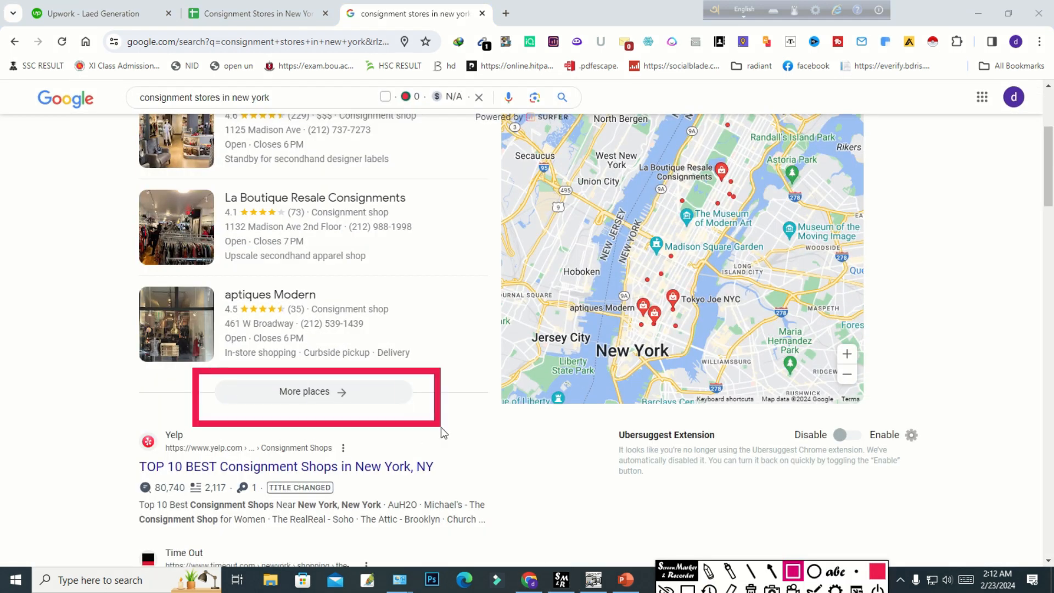
click(752, 590)
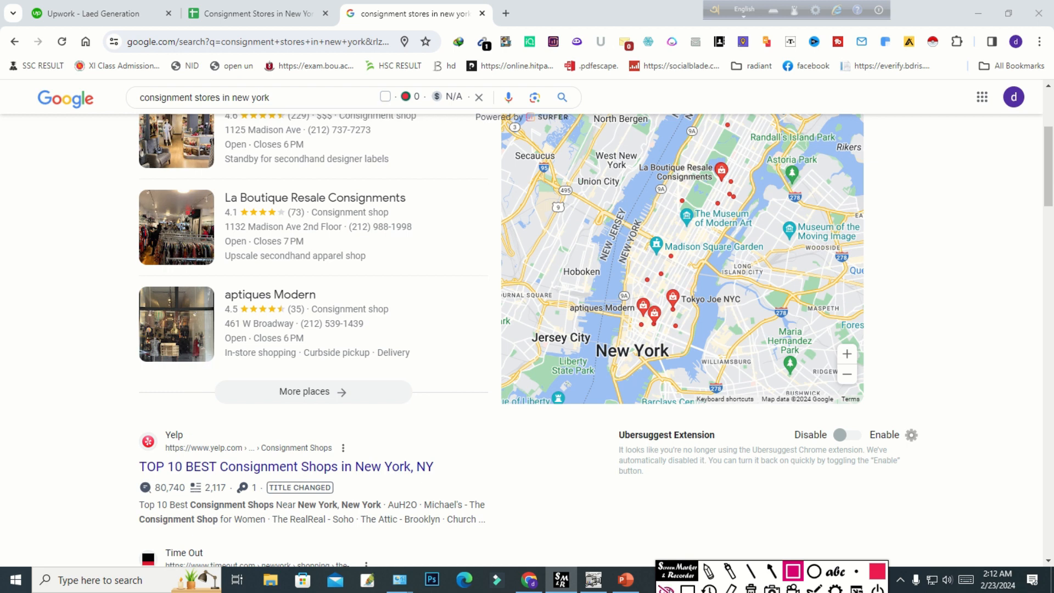
click(666, 589)
click(323, 394)
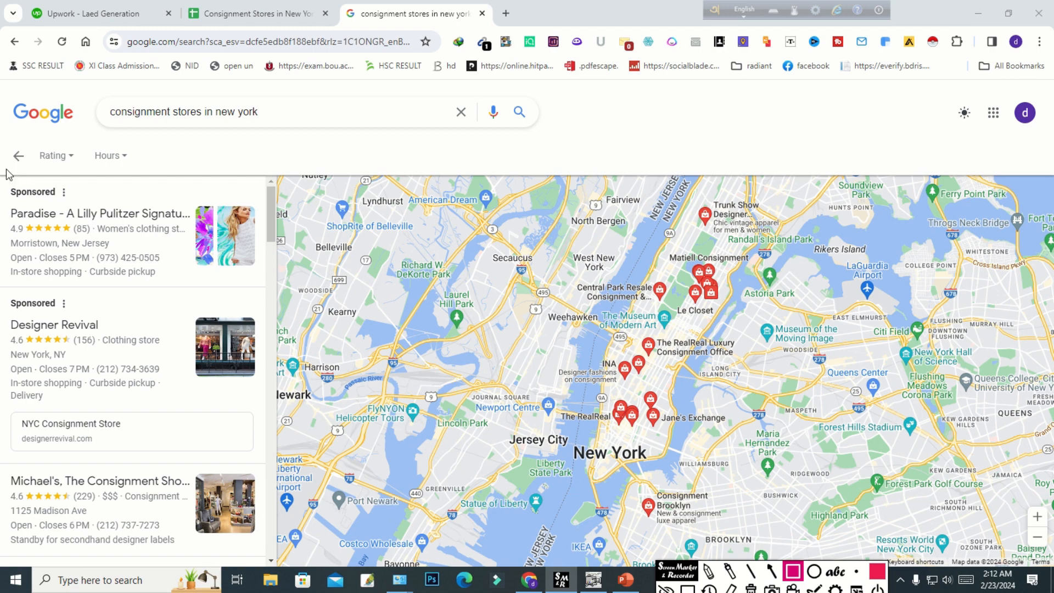
- Look past the sponsored listings and open the details of Michael's, The Consignment Shop for Women
mouse_move(7, 170)
mouse_down()
mouse_move(32, 214)
mouse_move(80, 214)
mouse_up()
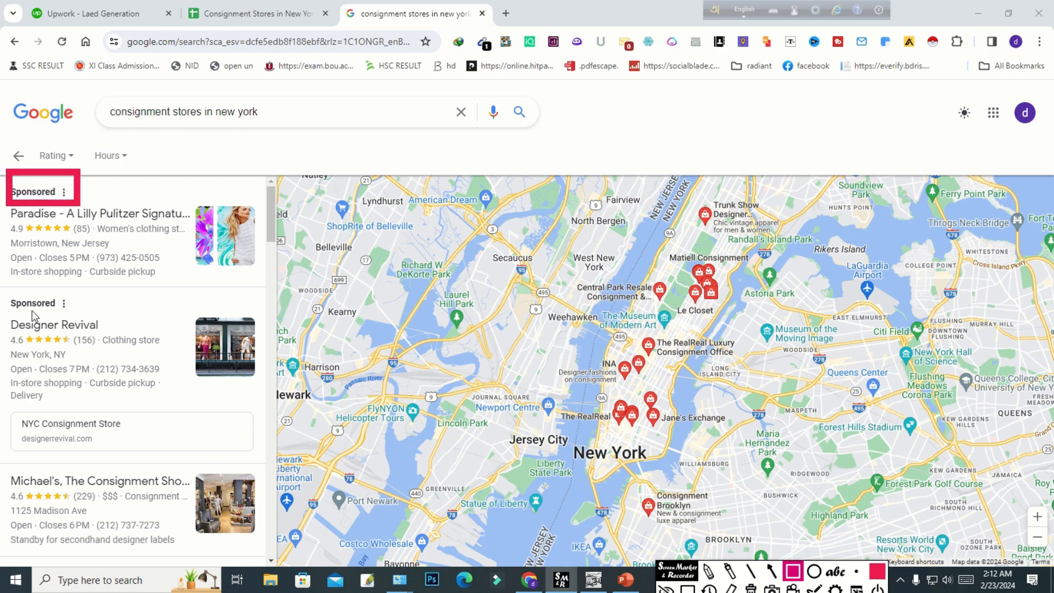
mouse_move(9, 294)
mouse_down()
mouse_move(15, 315)
mouse_move(84, 317)
mouse_up()
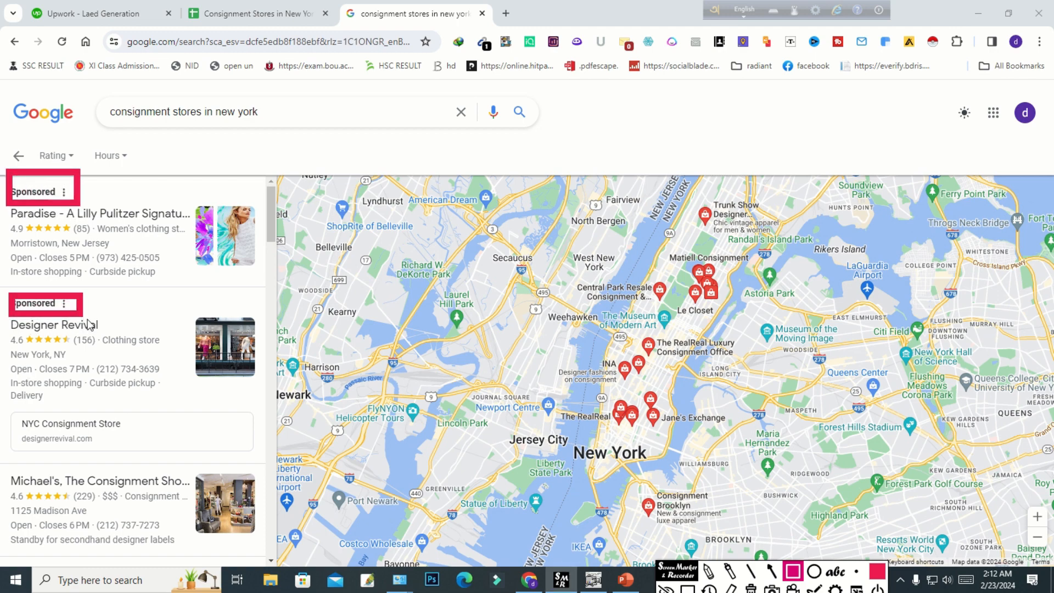
key(Escape)
scroll(91, 228, down, 2)
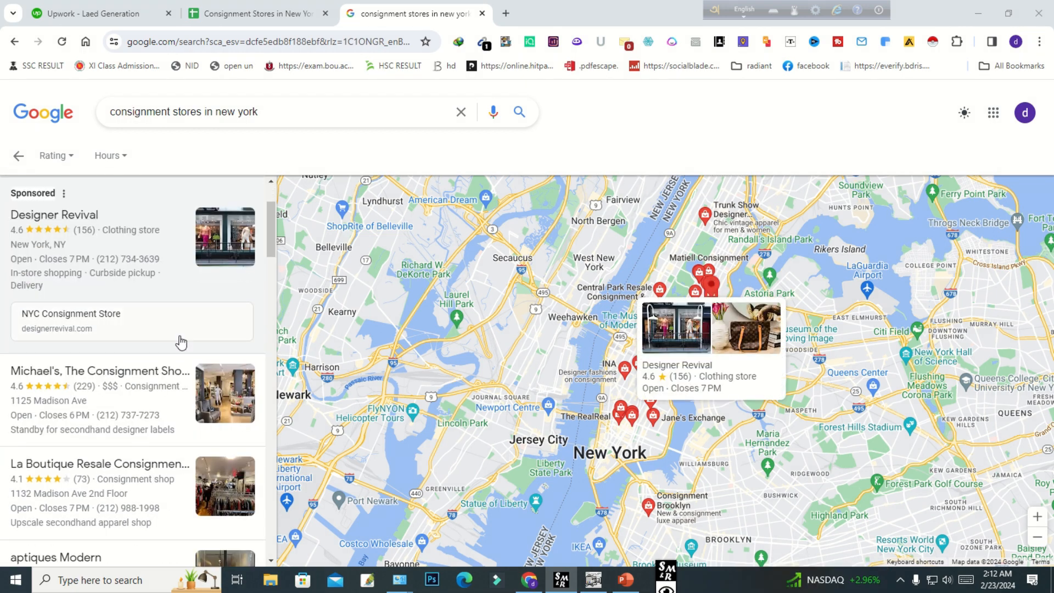
scroll(157, 192, down, 2)
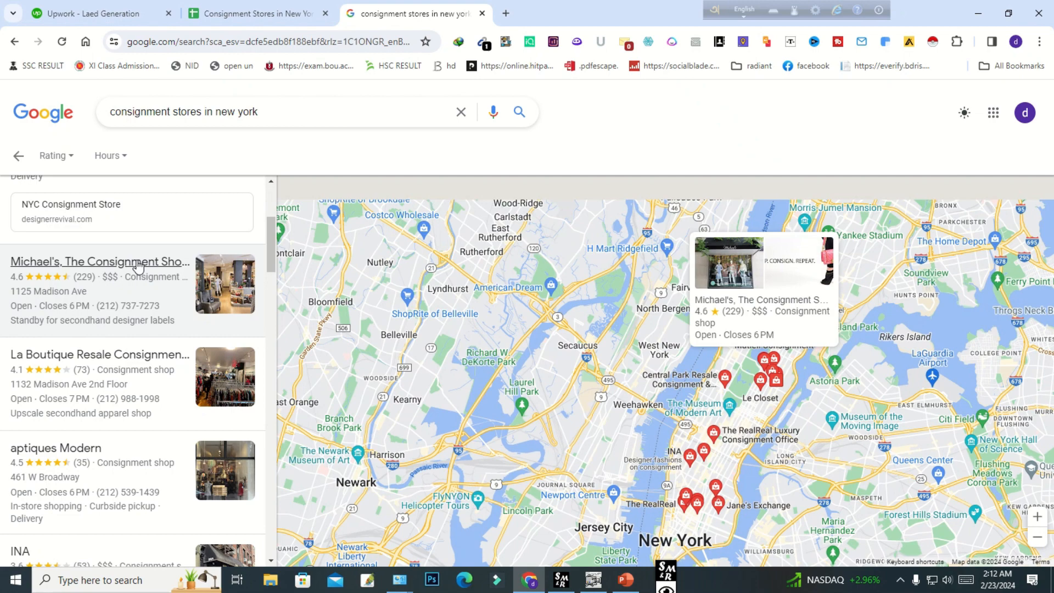
click(137, 266)
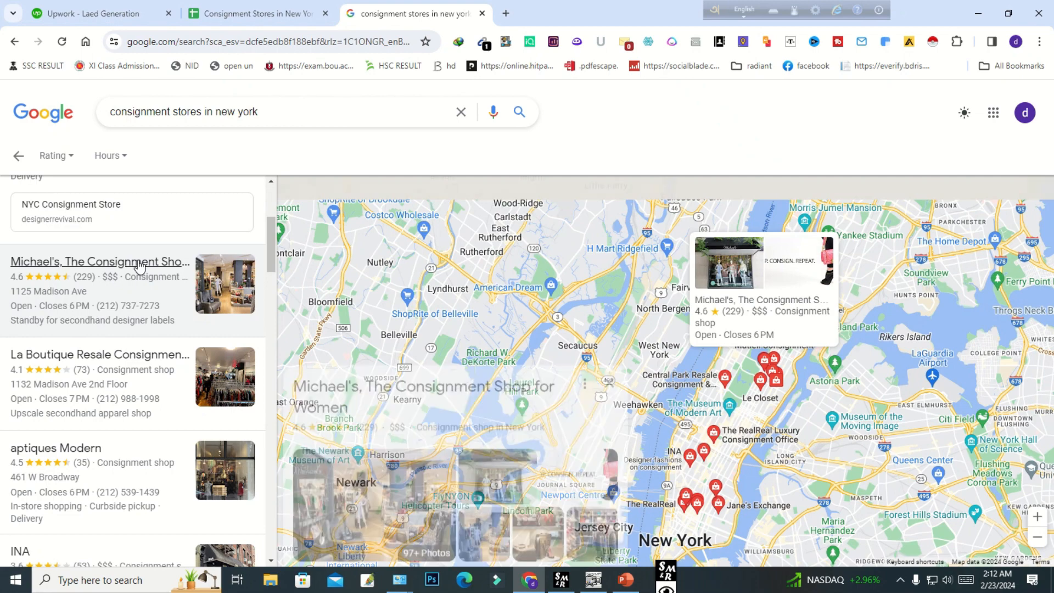
scroll(421, 363, down, 2)
scroll(421, 364, up, 2)
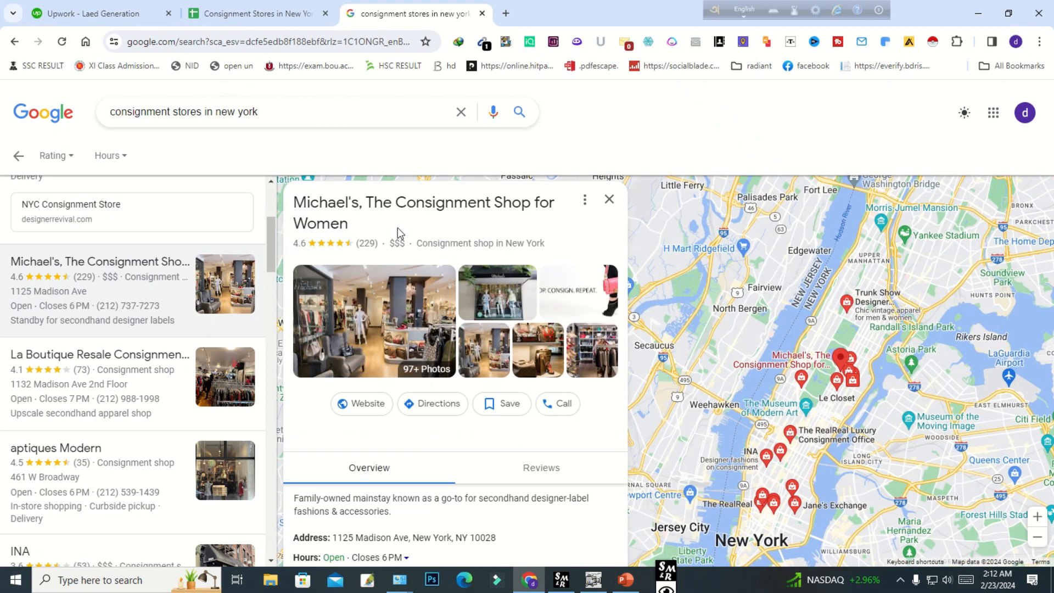
- Copy the store name "Michael's, The Consignment Shop for Women" from its listing into cell A3 of the spreadsheet
drag(349, 225, 295, 201)
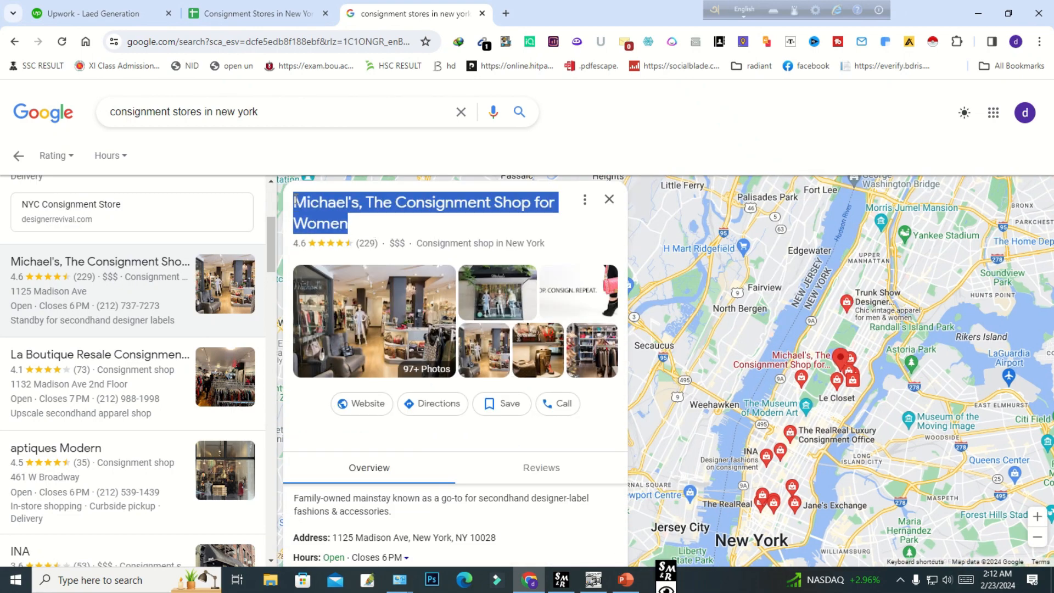
right_click(341, 207)
click(400, 294)
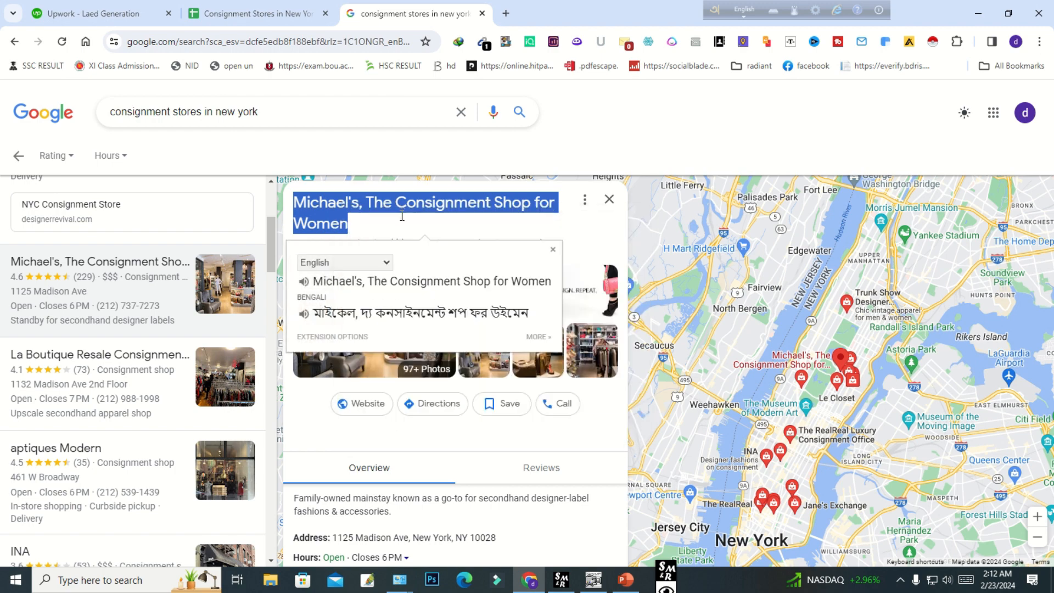
click(247, 13)
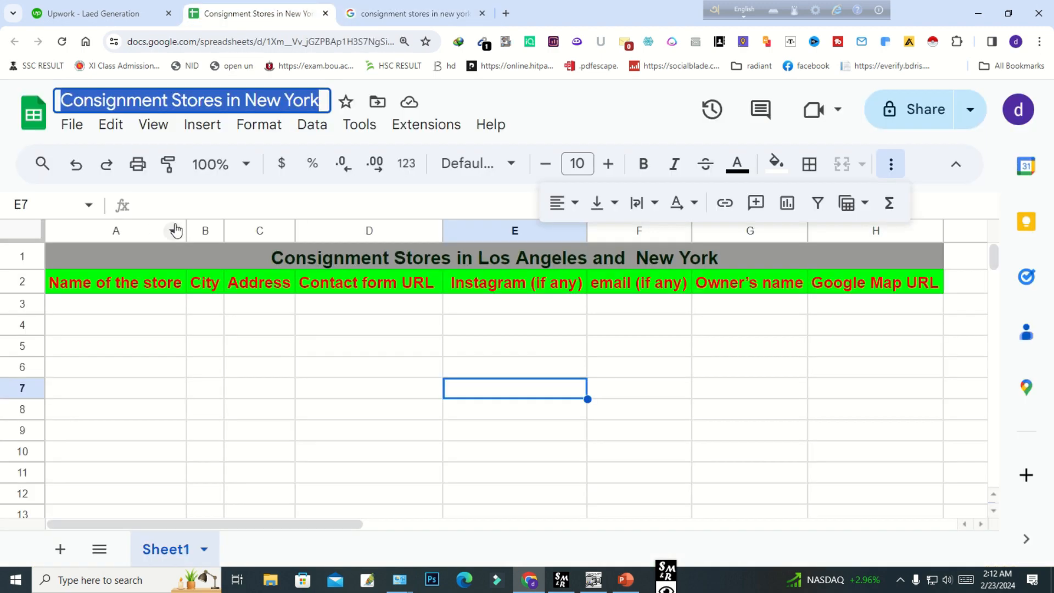
click(119, 305)
right_click(111, 301)
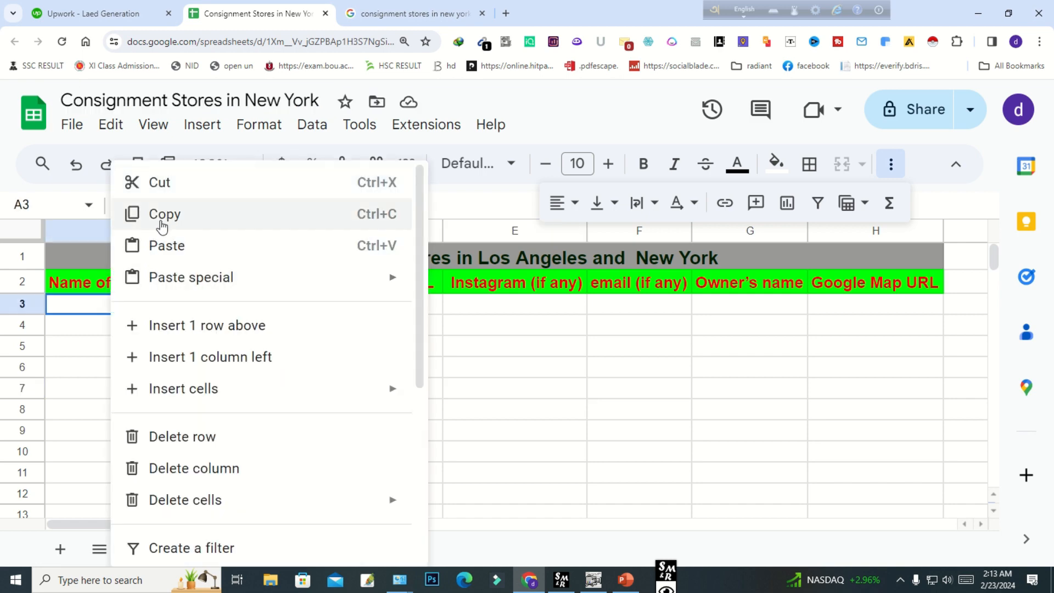
click(164, 255)
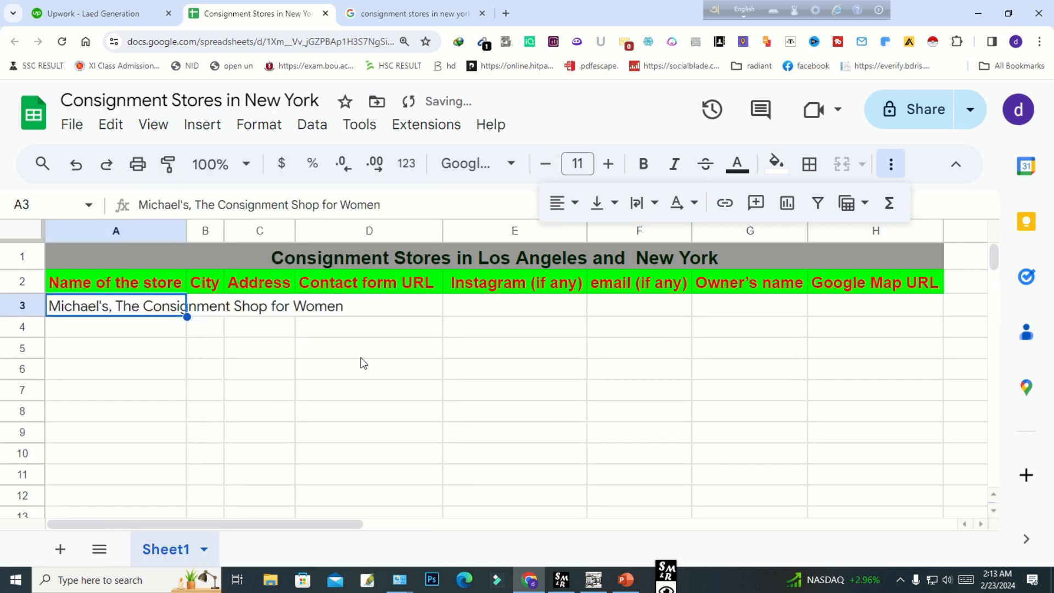
click(308, 385)
- Check the city in the store listing's address against the city named in the search phrase
click(204, 309)
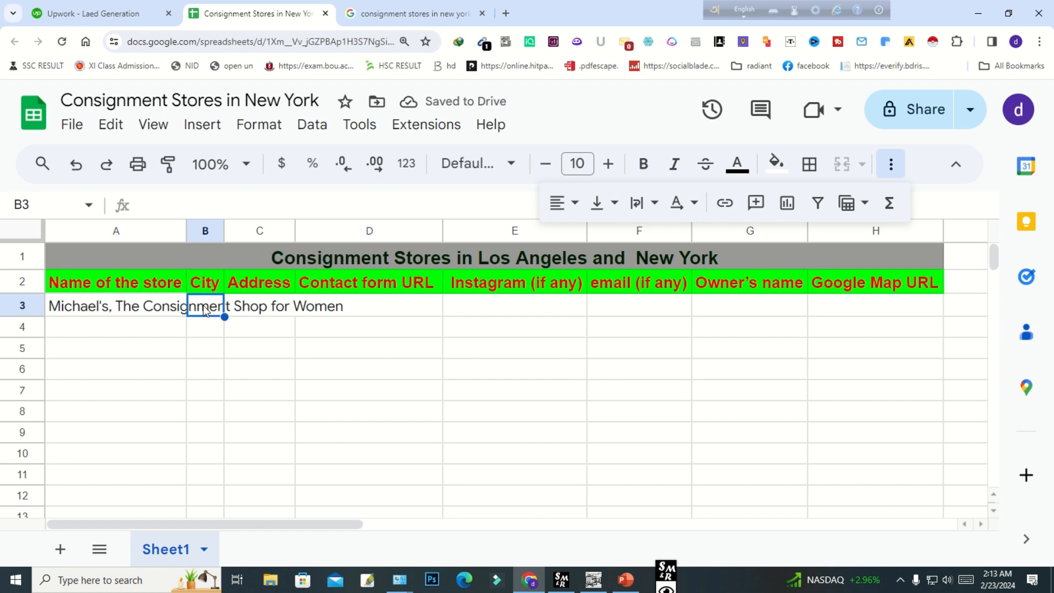
click(424, 17)
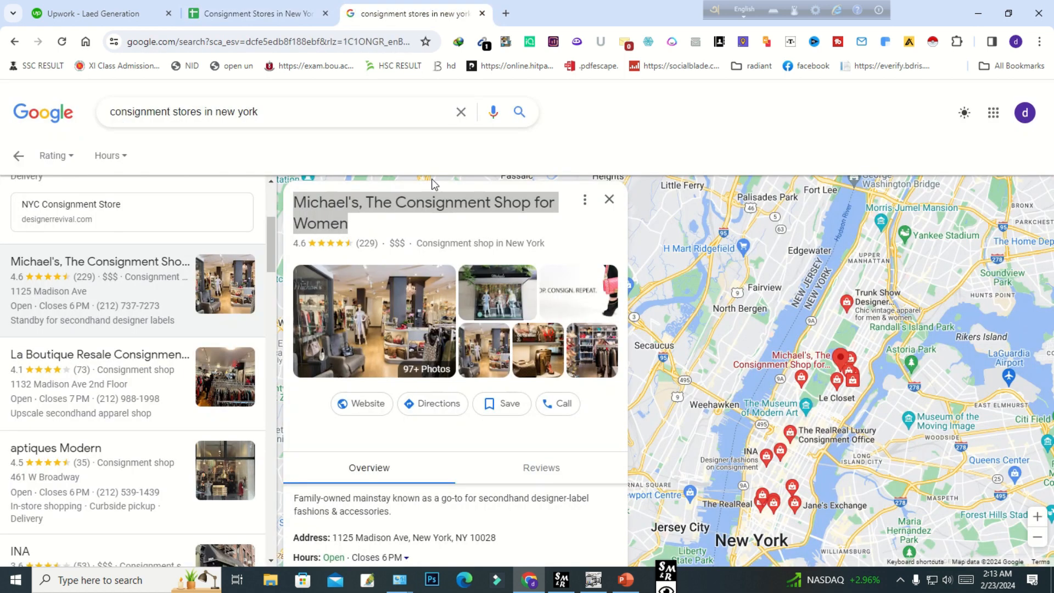
scroll(415, 398, down, 4)
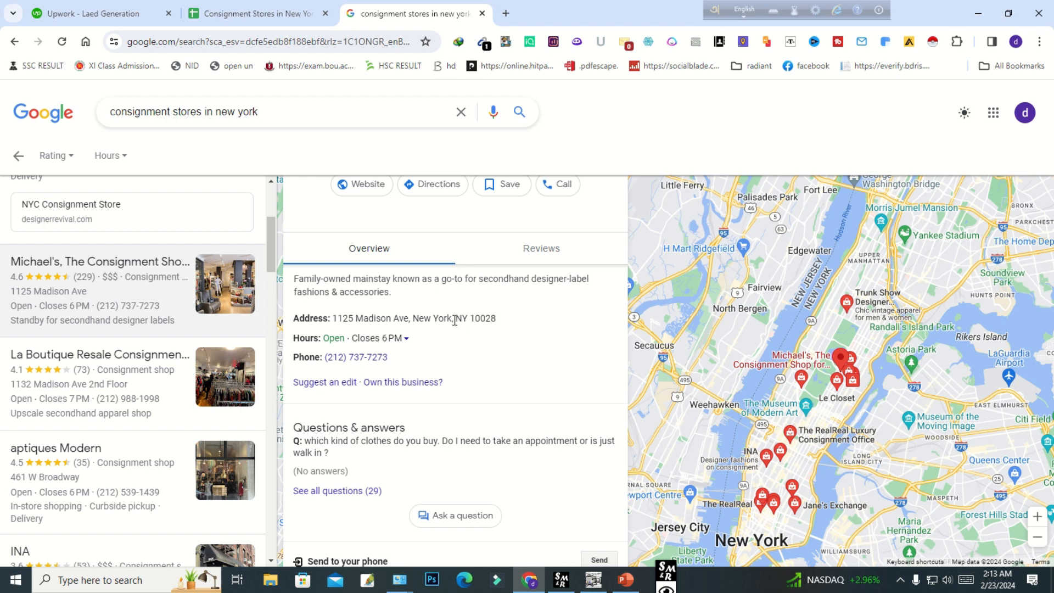
drag(452, 319, 414, 322)
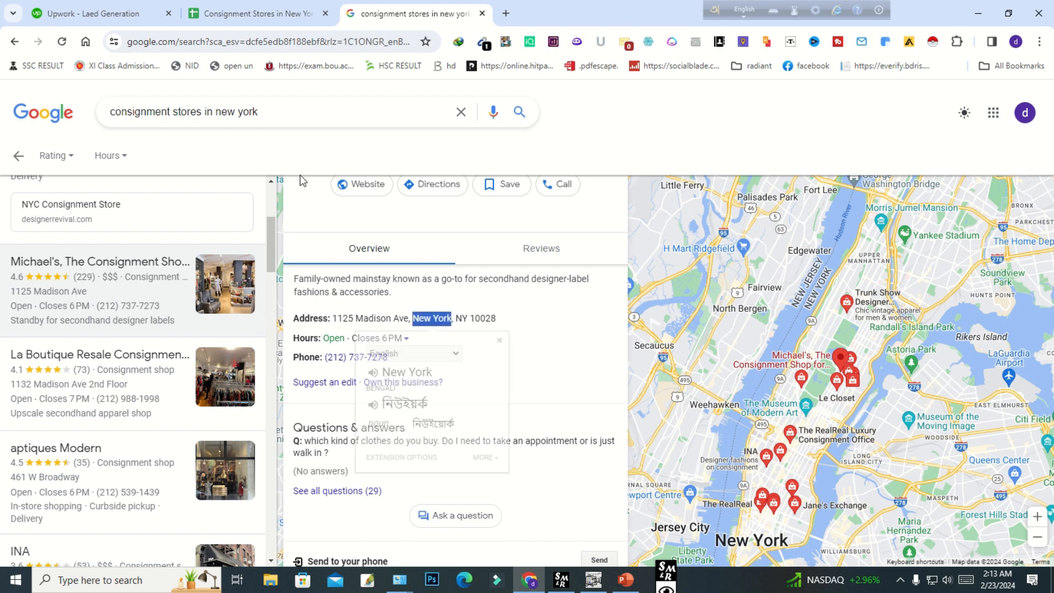
drag(283, 115, 106, 112)
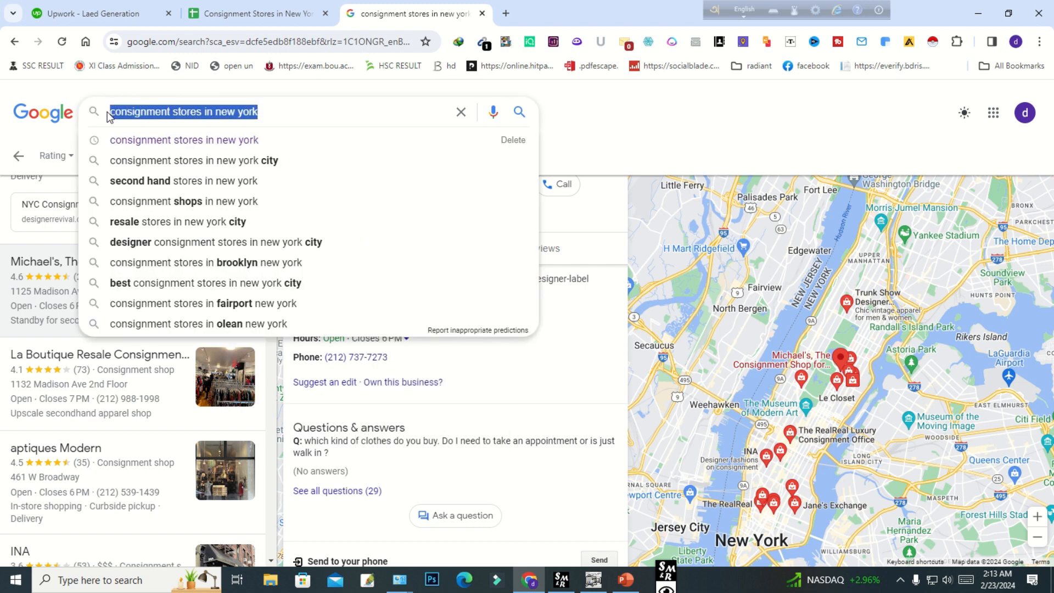
click(275, 105)
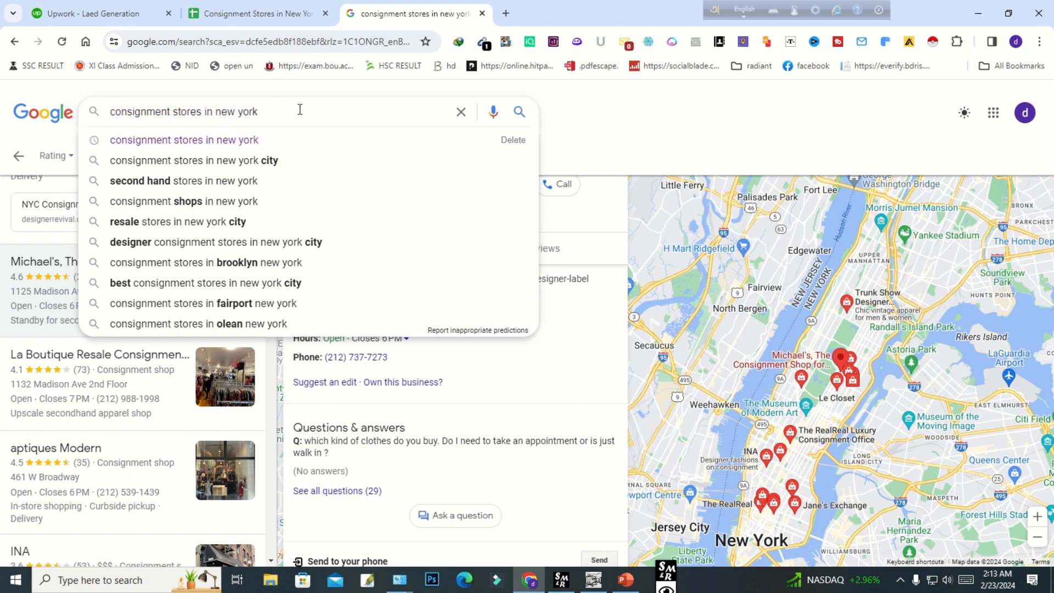
click(653, 123)
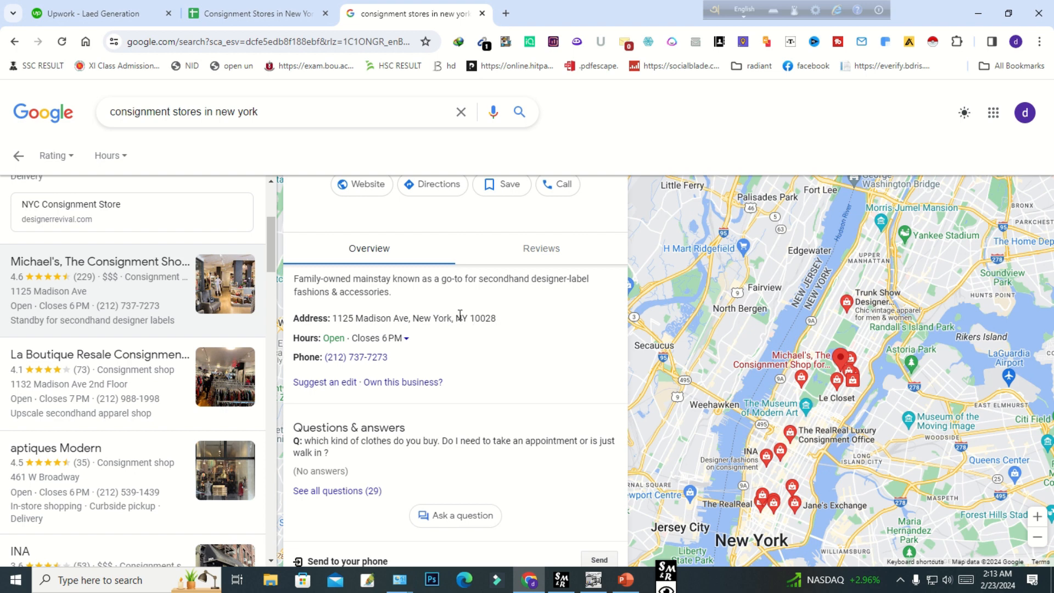
- Copy the store's full address from its Google listing into cell C3 under Address
drag(499, 320, 335, 321)
key(ctrl+c)
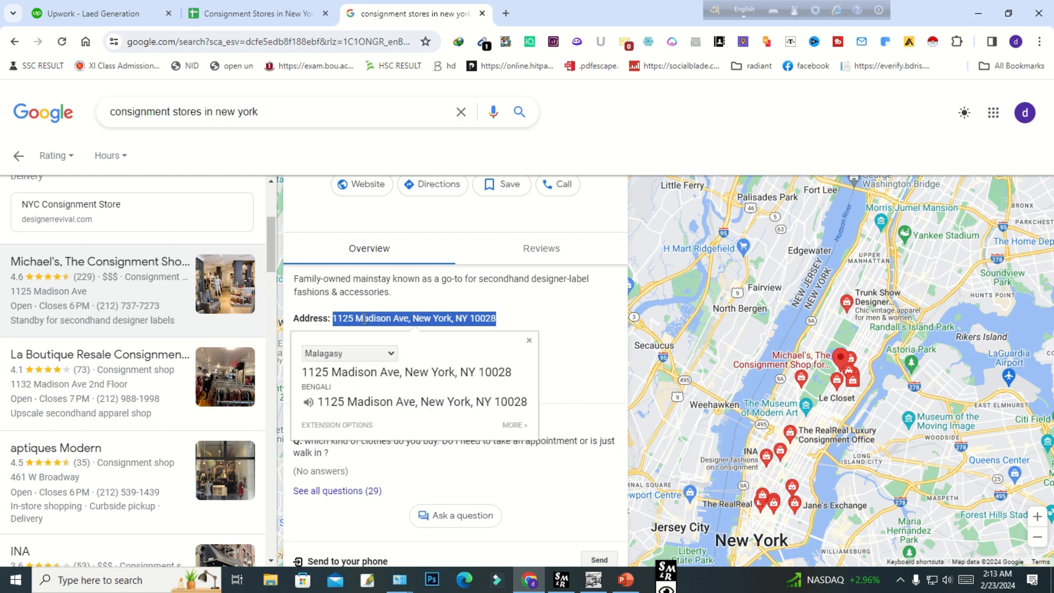
click(291, 15)
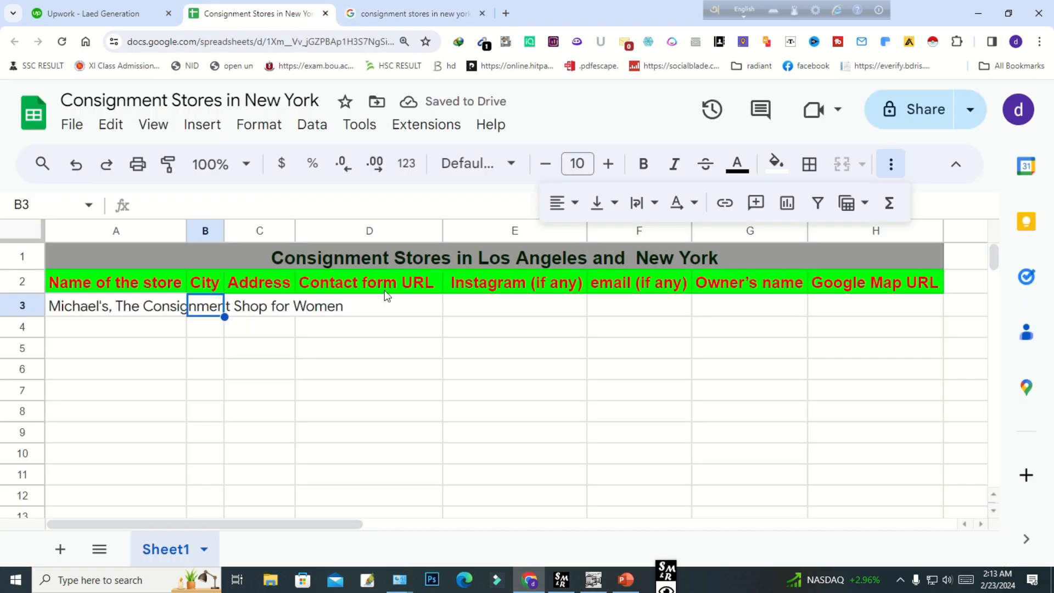
click(261, 313)
double_click(259, 306)
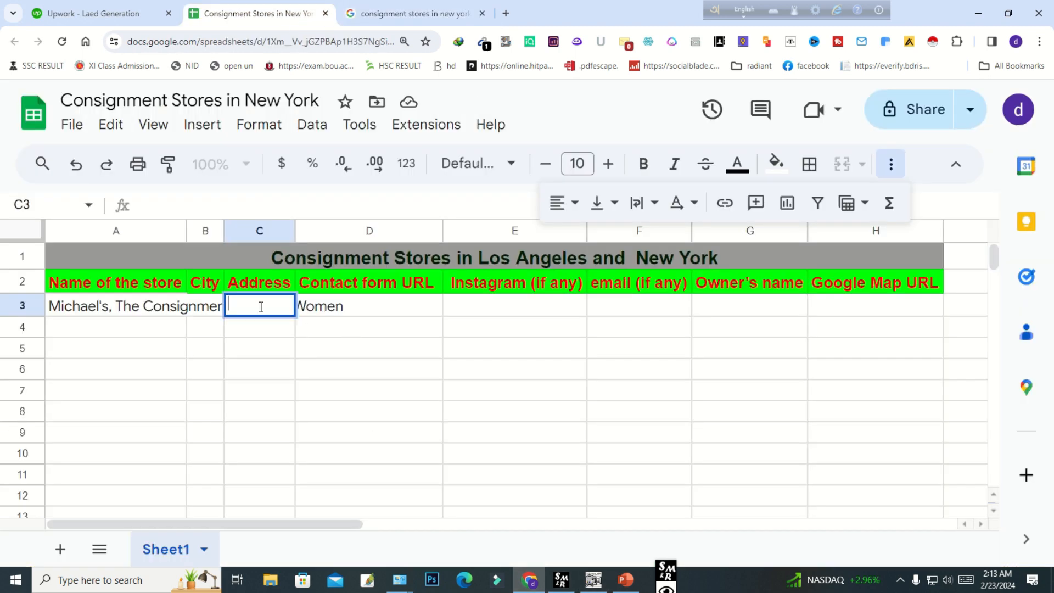
key(ctrl+v)
click(306, 345)
click(367, 307)
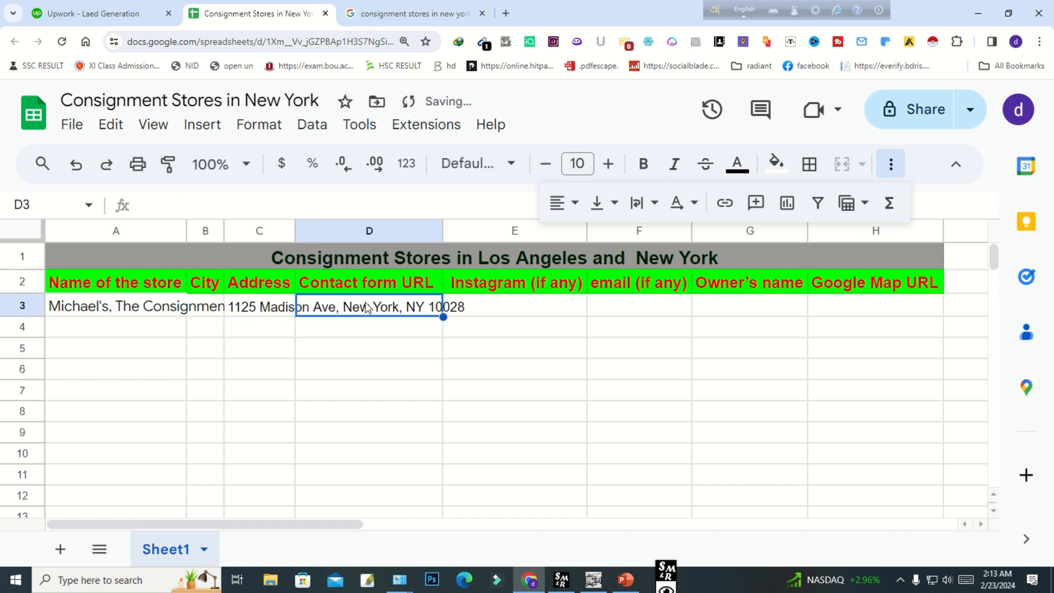
- Enter "New York" as the store's city in cell B3, consulting the address in its listing
click(209, 313)
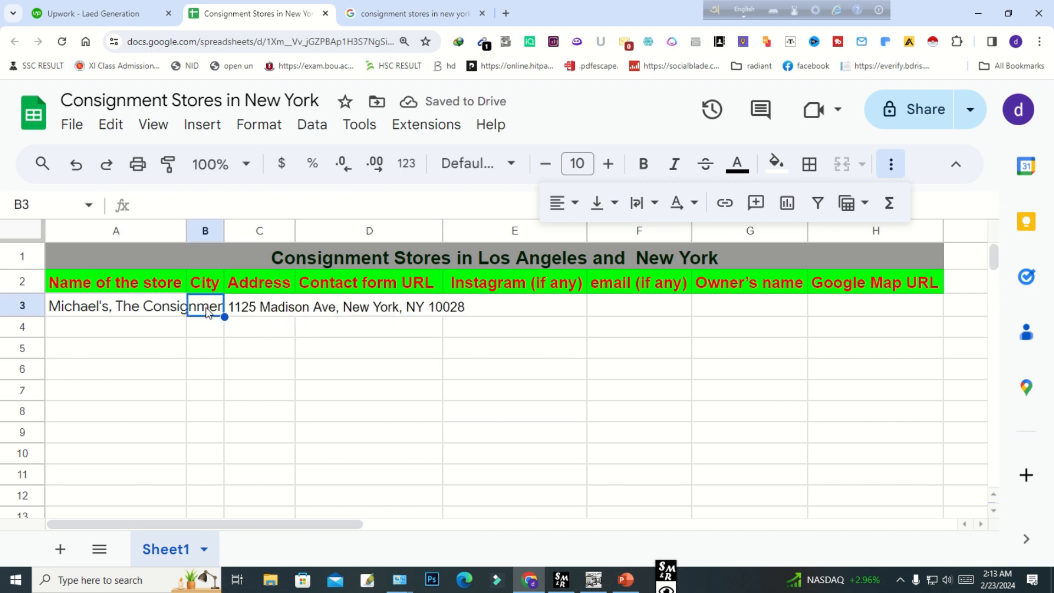
double_click(207, 303)
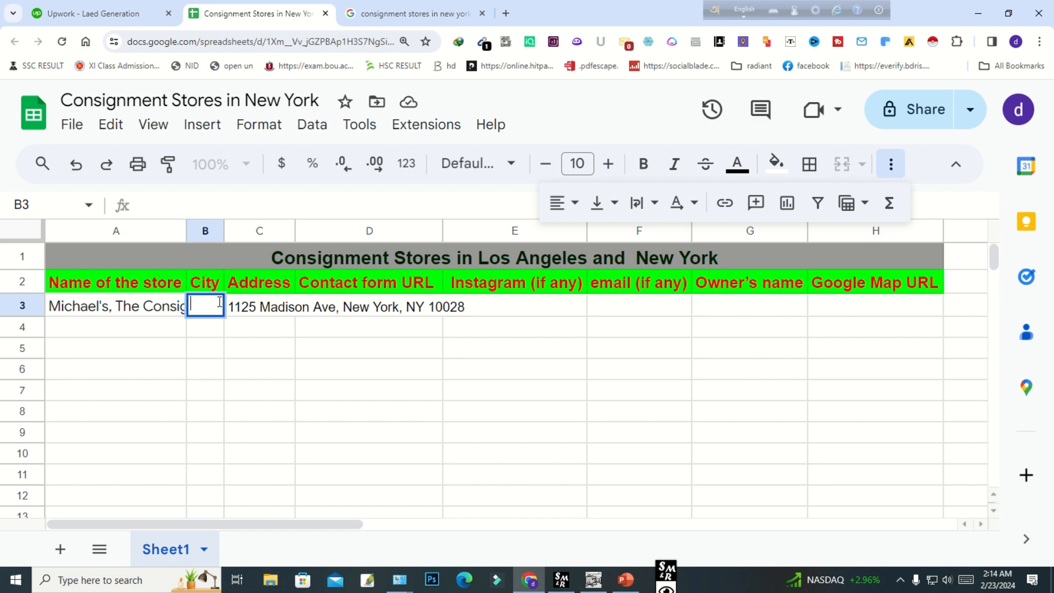
key(ctrl+Tab)
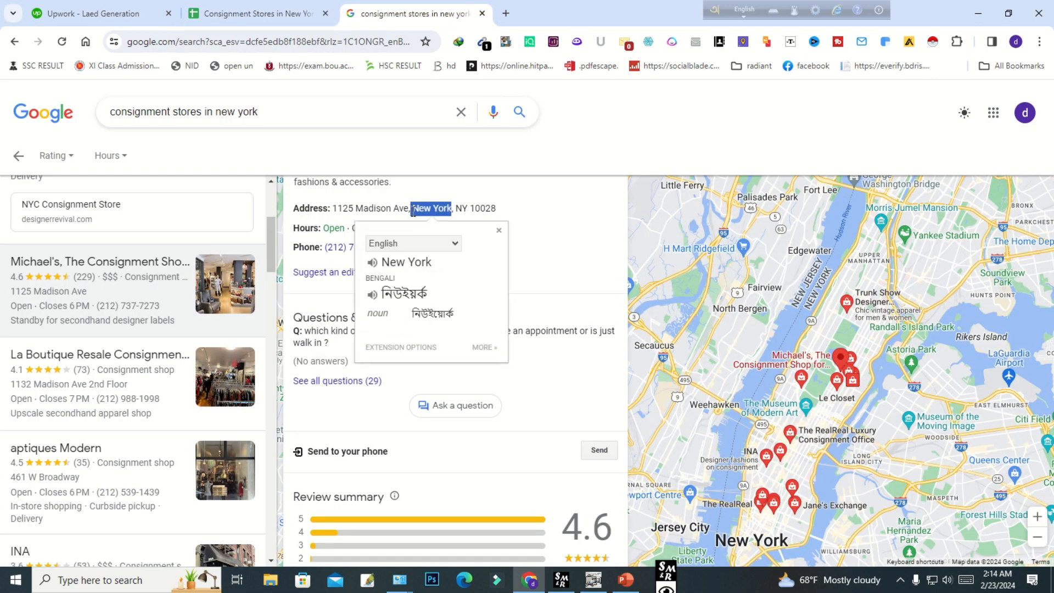
key(ctrl+shift+Tab)
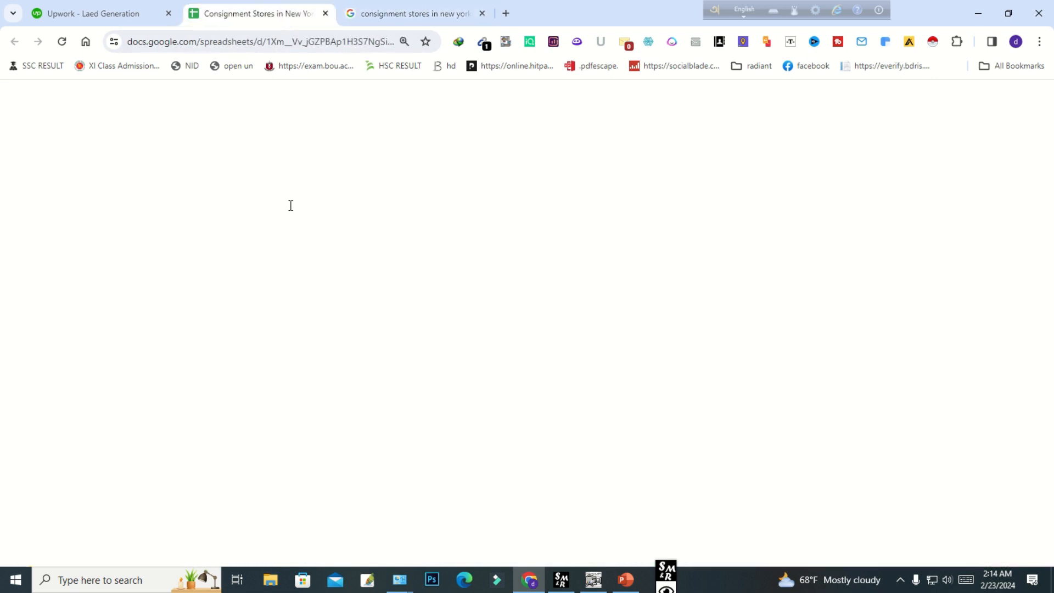
click(208, 307)
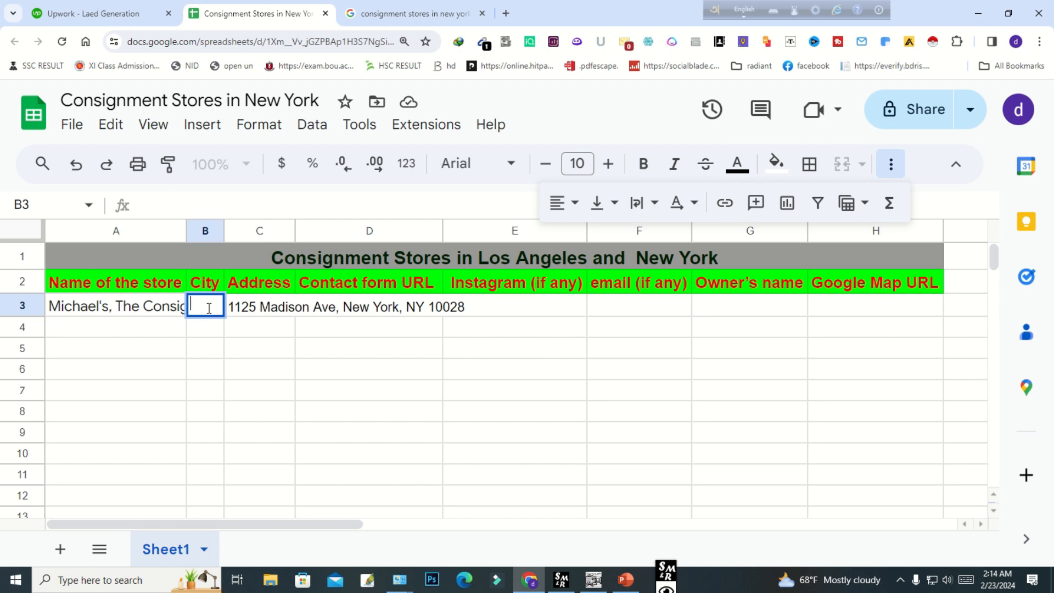
text(New York)
click(269, 336)
key(ctrl+Tab)
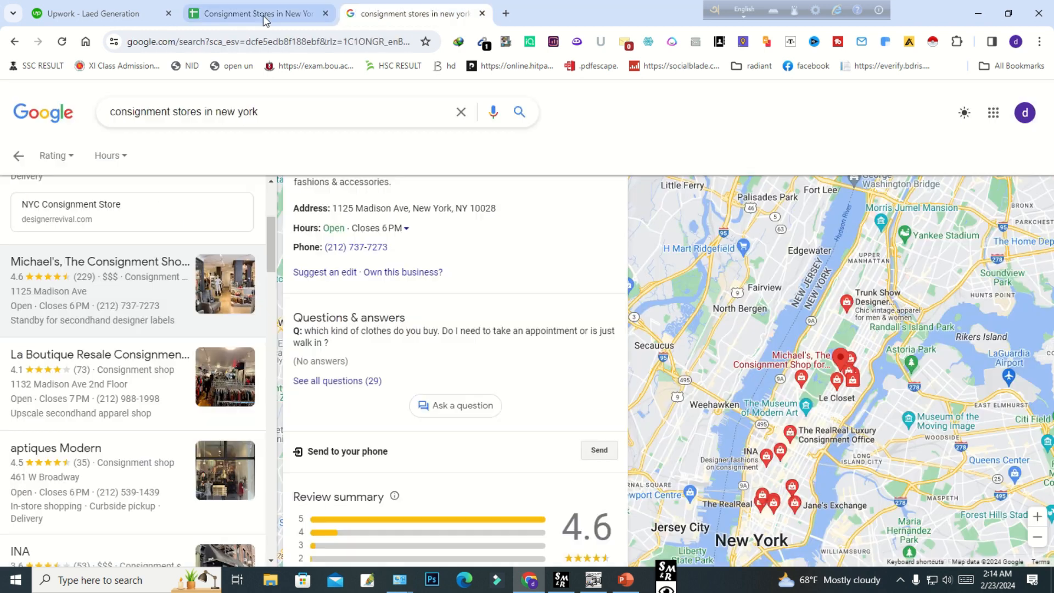
key(ctrl+shift+Tab)
- Check the Contact form URL requirement in the Upwork job post's Todo list and return to the store's Google listing
click(372, 352)
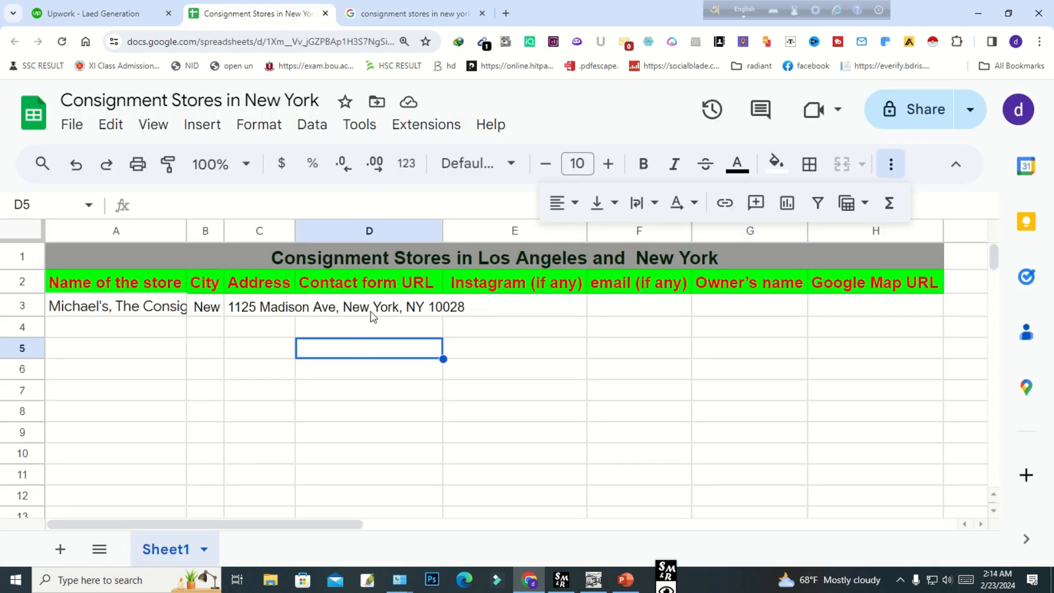
click(382, 313)
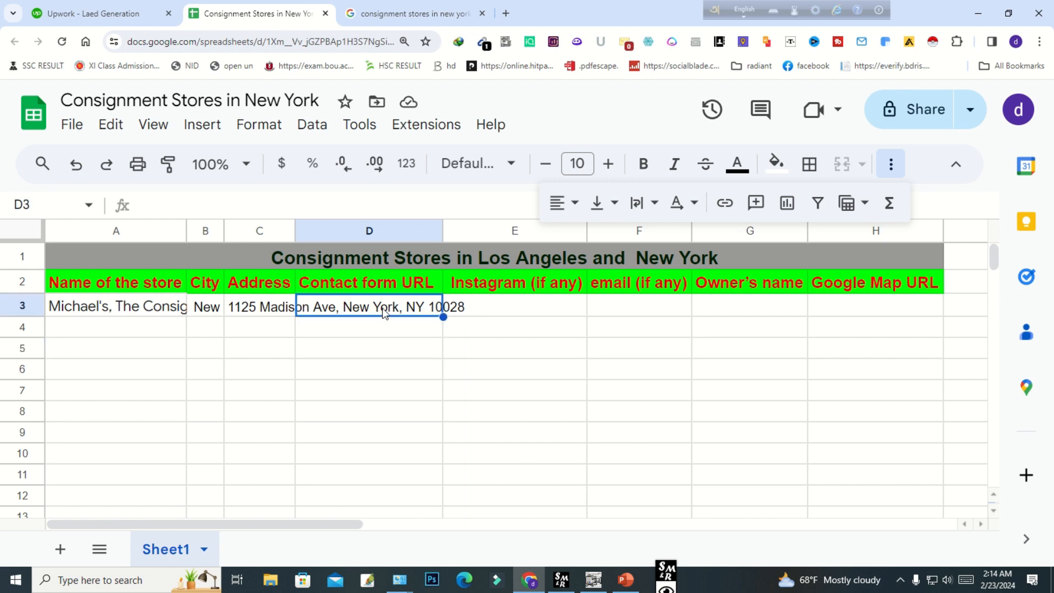
click(154, 21)
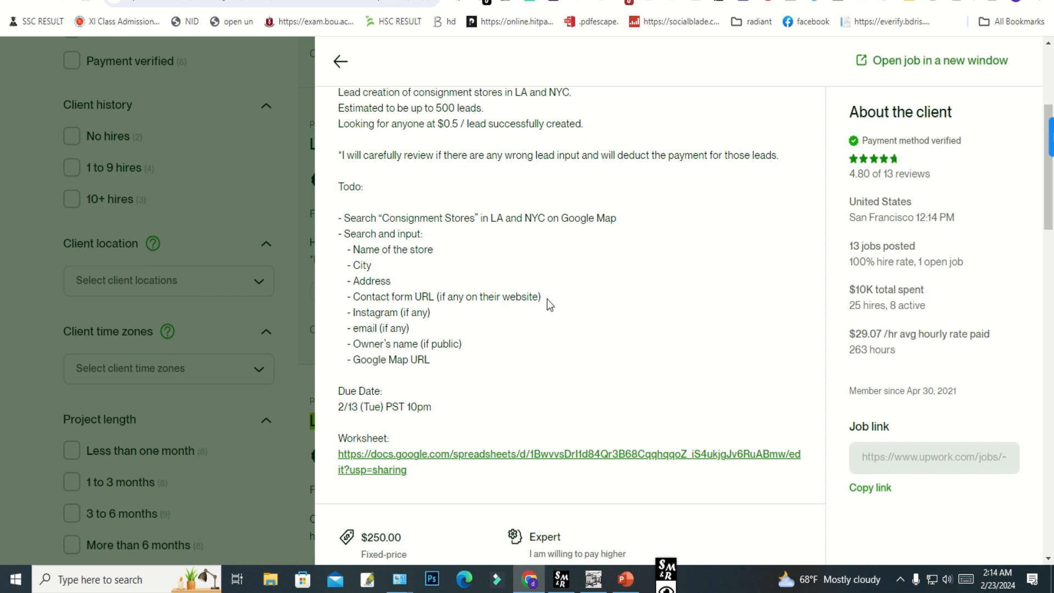
mouse_move(547, 300)
mouse_down()
mouse_move(352, 299)
mouse_move(541, 297)
mouse_up()
click(374, 0)
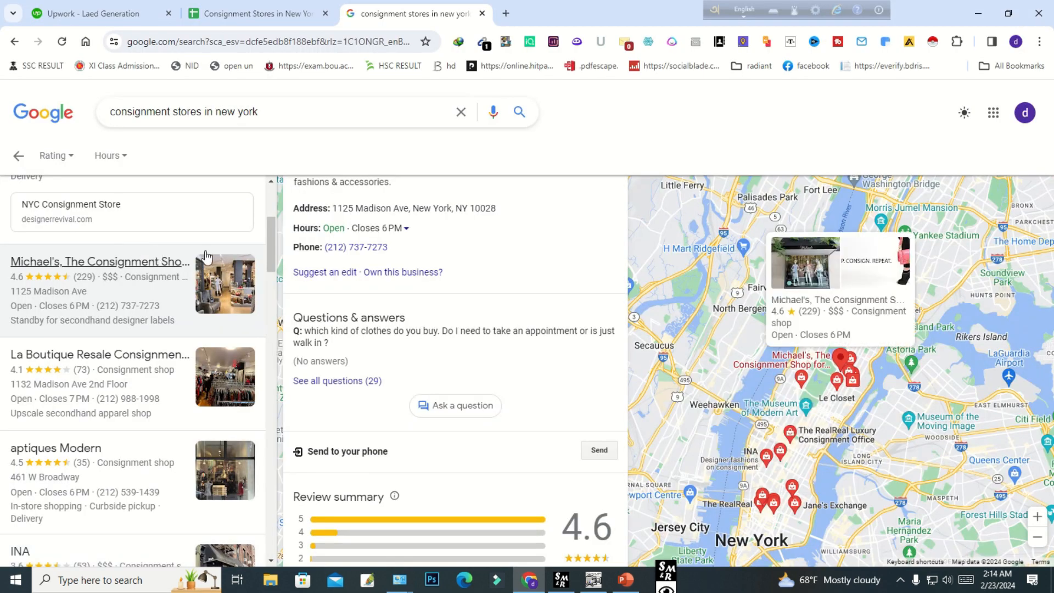
- Open the website of Michael's, The Consignment Shop for Women from its Google listing in a new browser tab
scroll(362, 378, up, 2)
scroll(391, 282, up, 4)
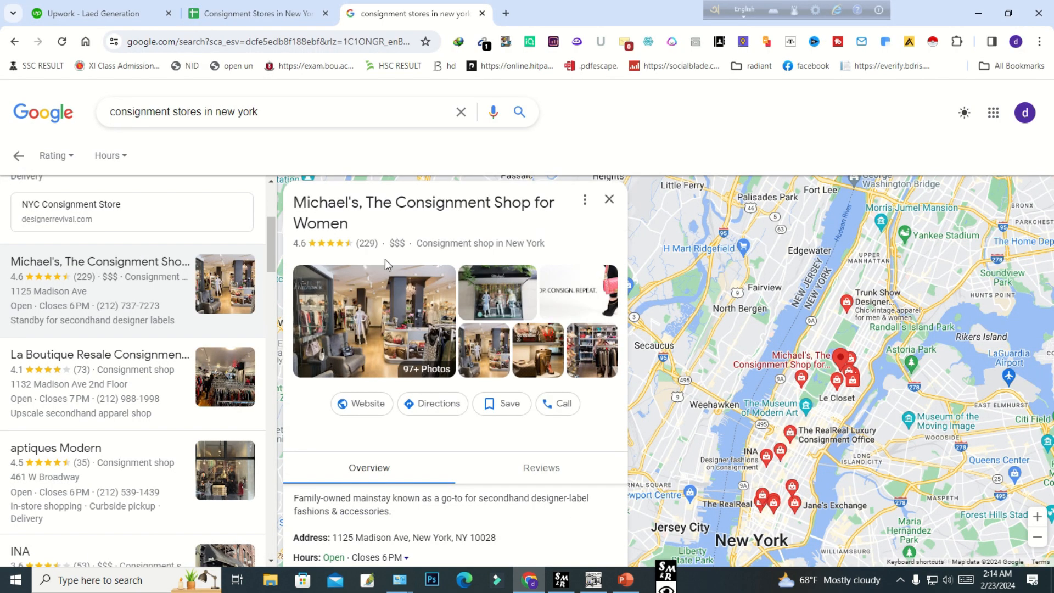
right_click(370, 404)
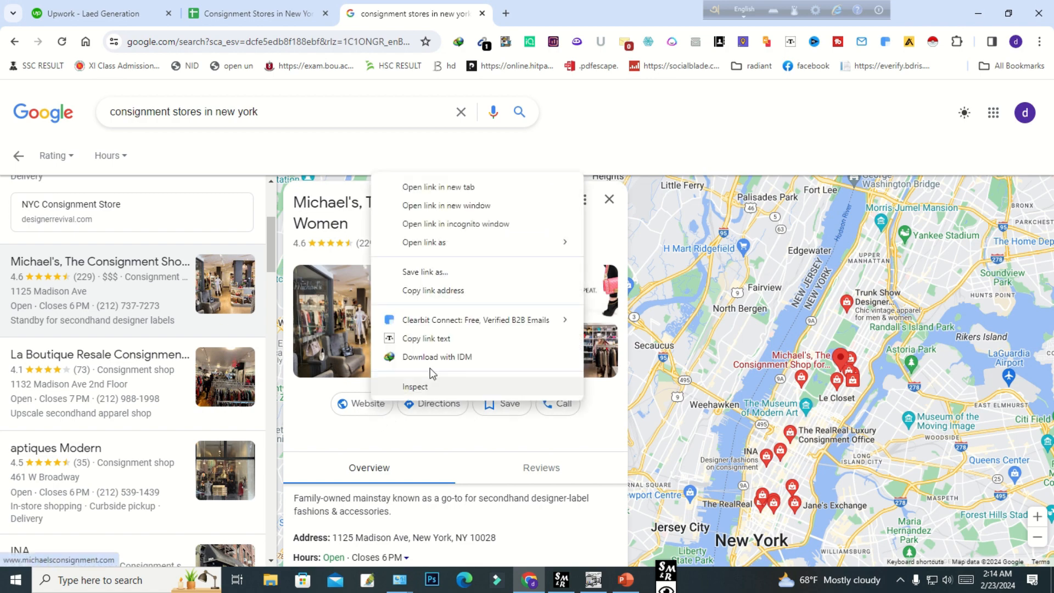
click(452, 188)
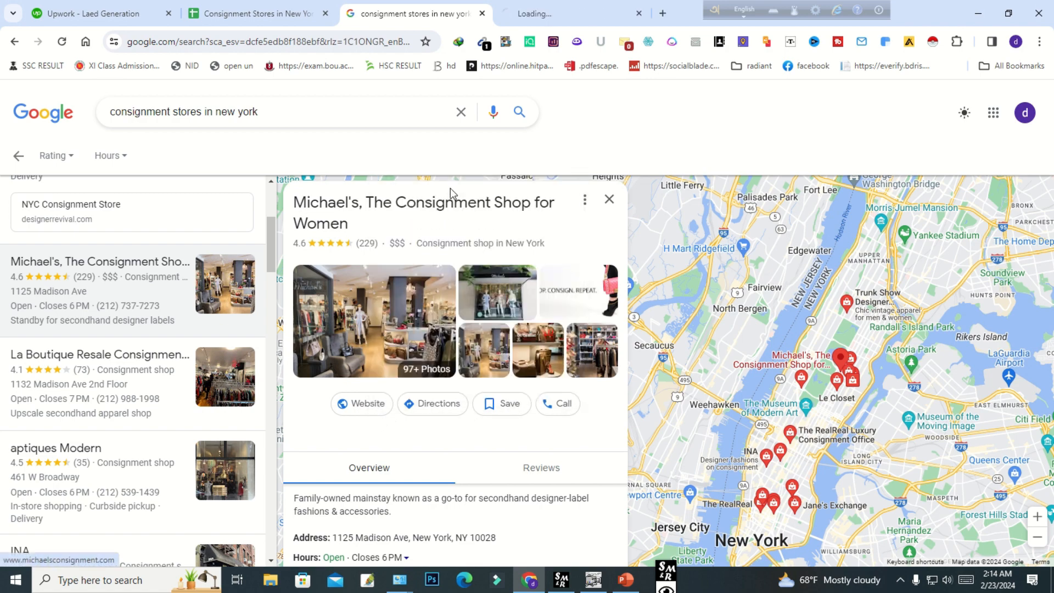
click(587, 15)
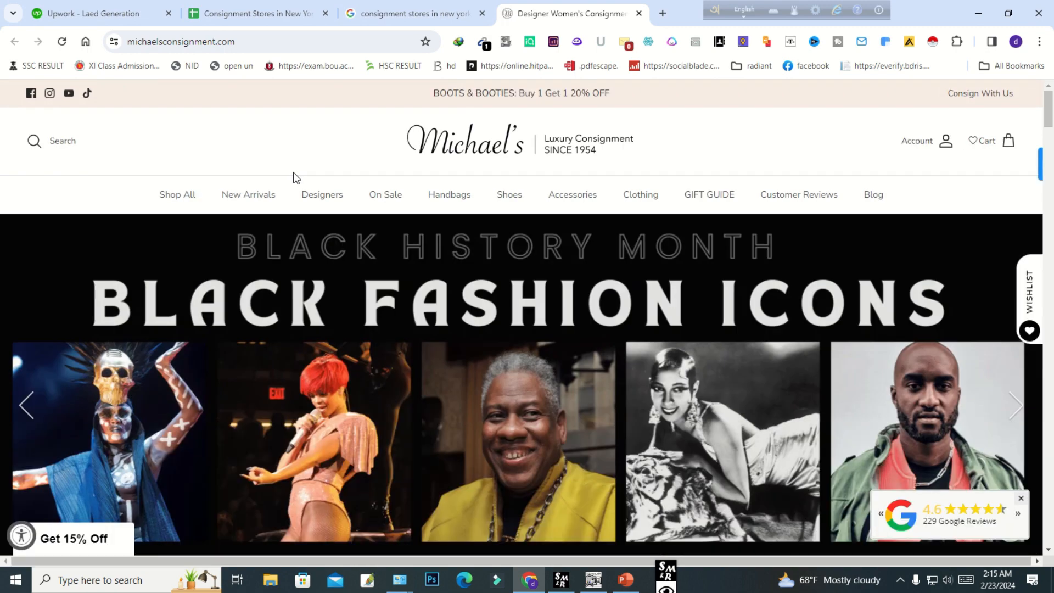
- Find the Contact Us link in the store website's footer and open that page
scroll(934, 223, down, 12)
scroll(732, 264, down, 8)
scroll(732, 266, down, 10)
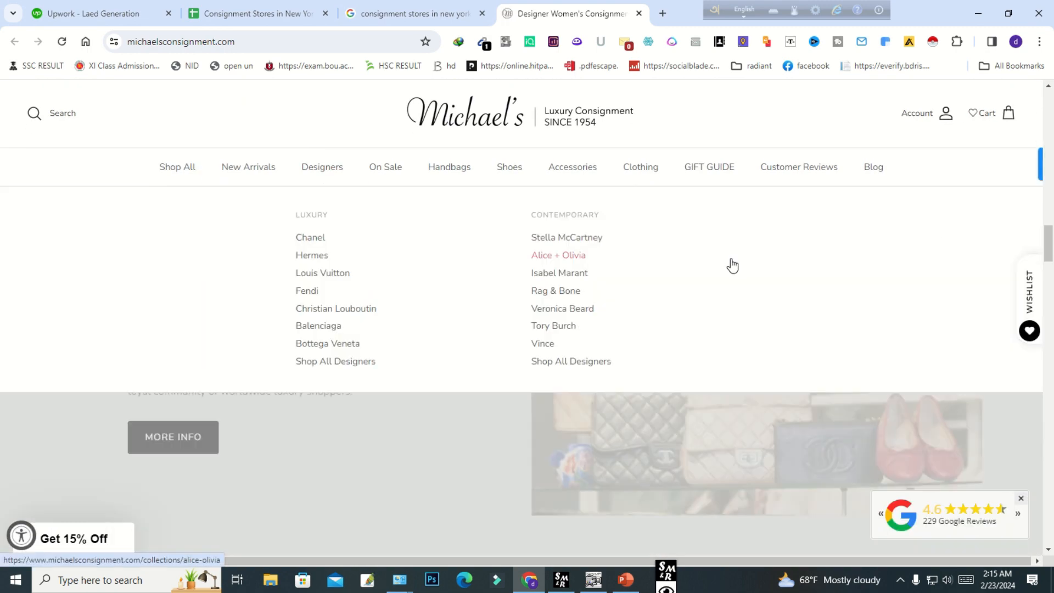
scroll(467, 409, down, 15)
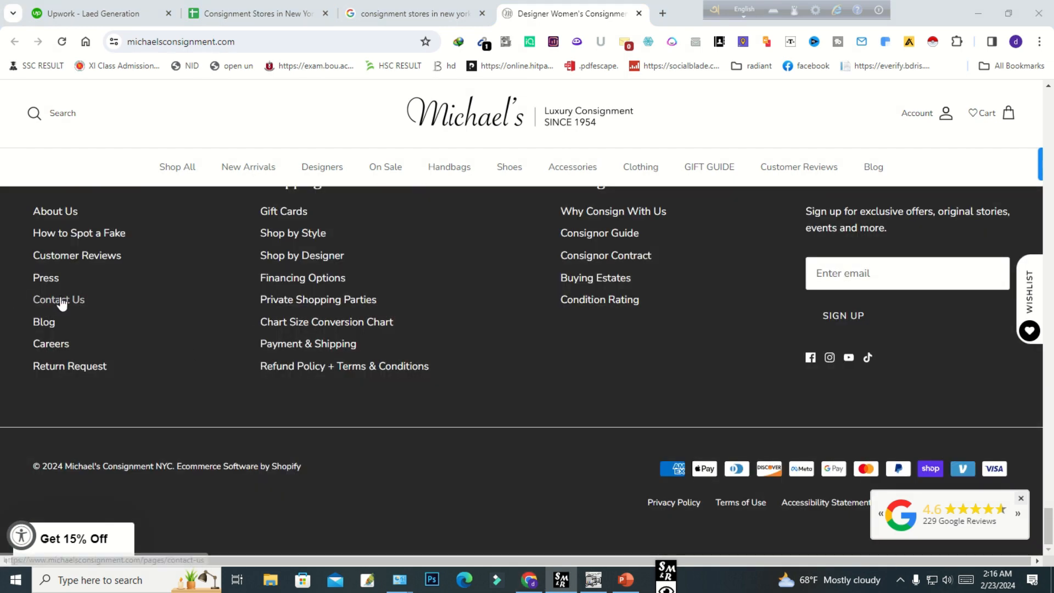
click(62, 301)
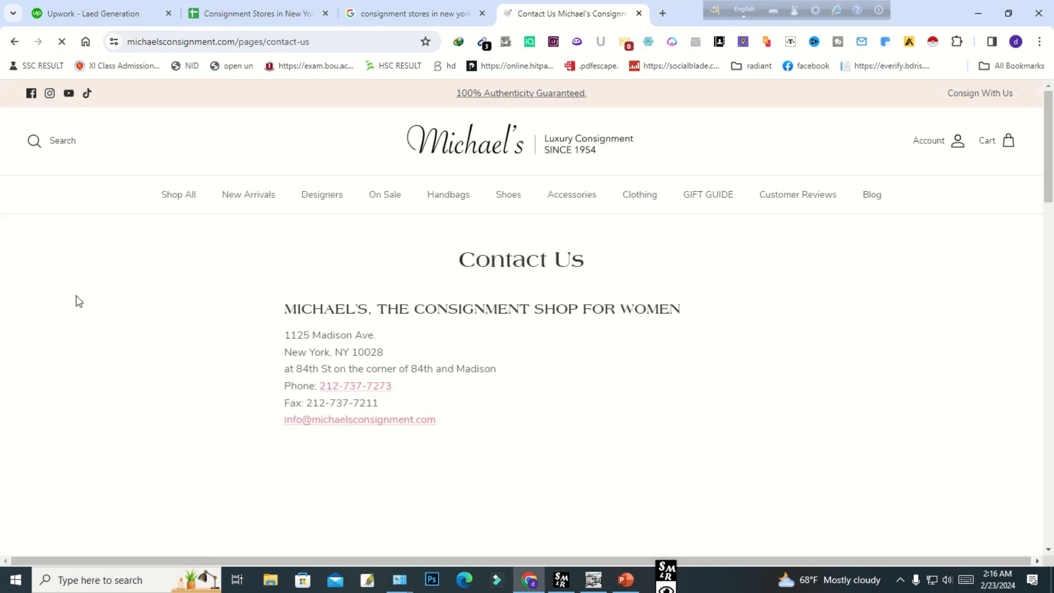
scroll(99, 304, down, 2)
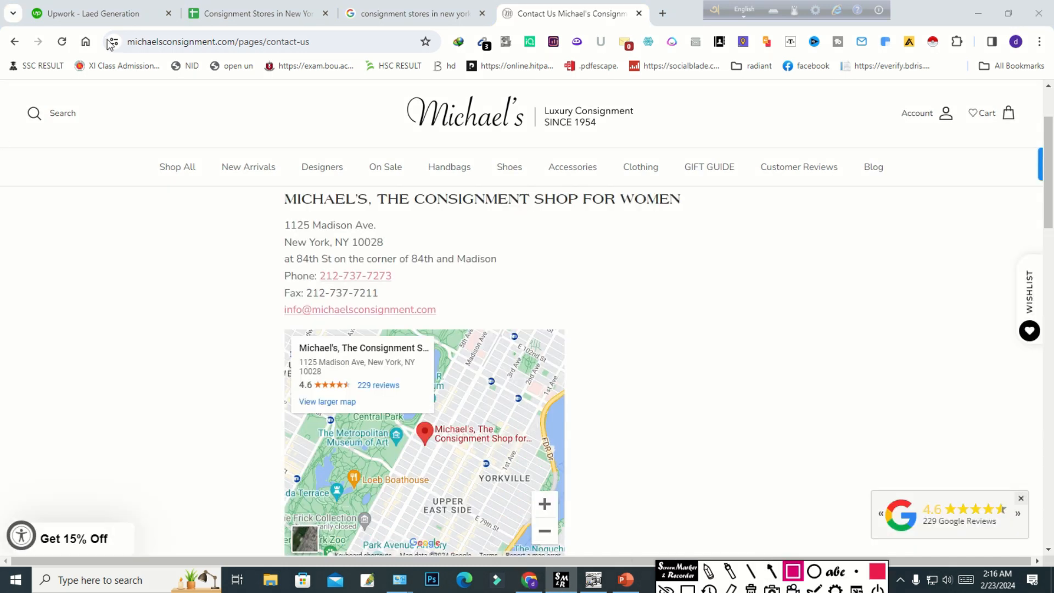
- Copy the web address of the store's Contact Us page into cell D3 under Contact form URL
mouse_move(116, 29)
mouse_down()
mouse_move(295, 66)
mouse_move(335, 62)
mouse_up()
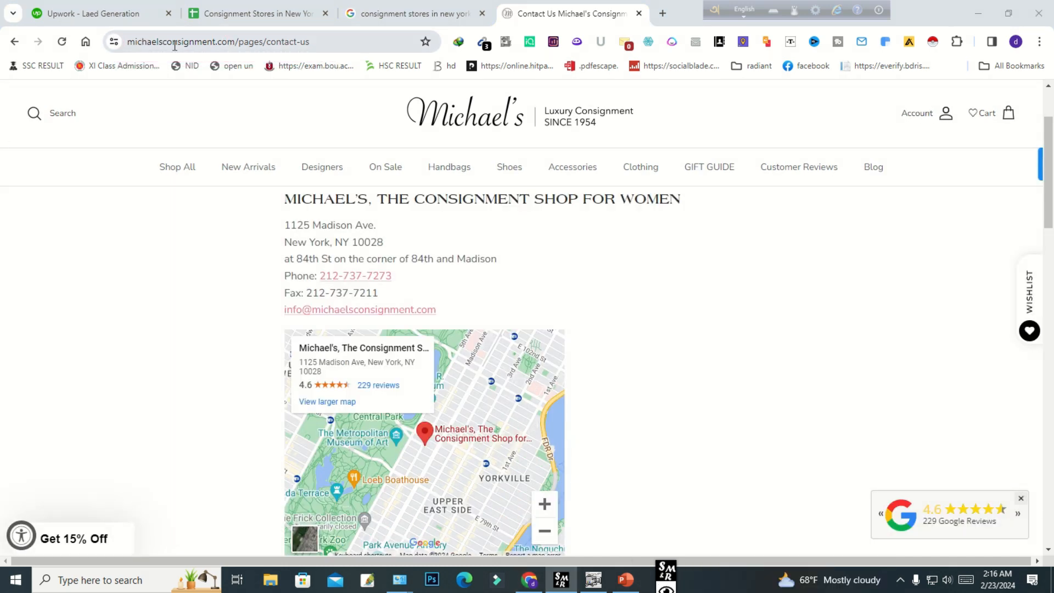
click(175, 45)
right_click(179, 43)
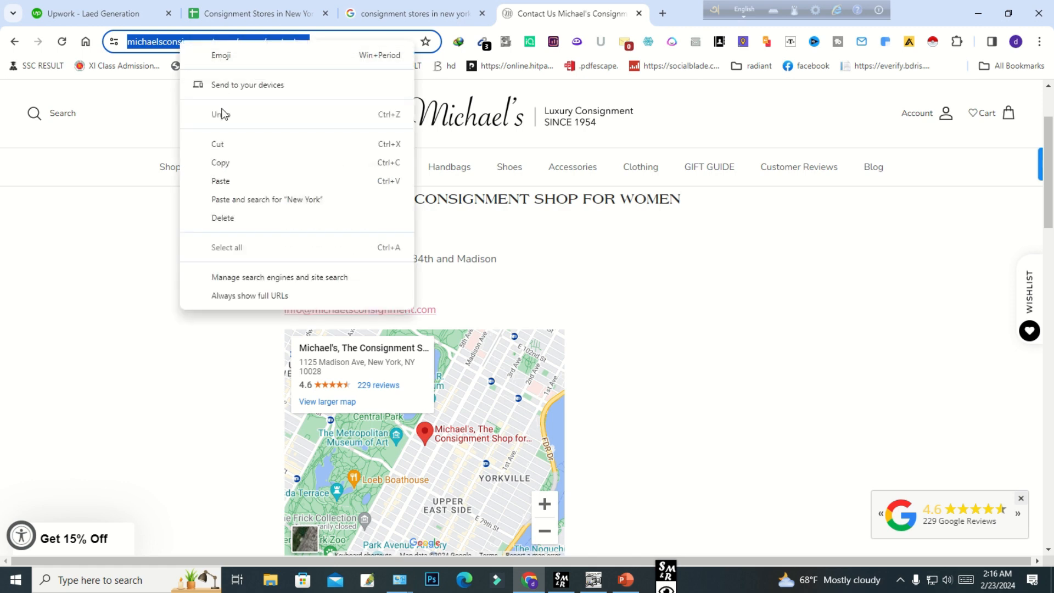
click(224, 164)
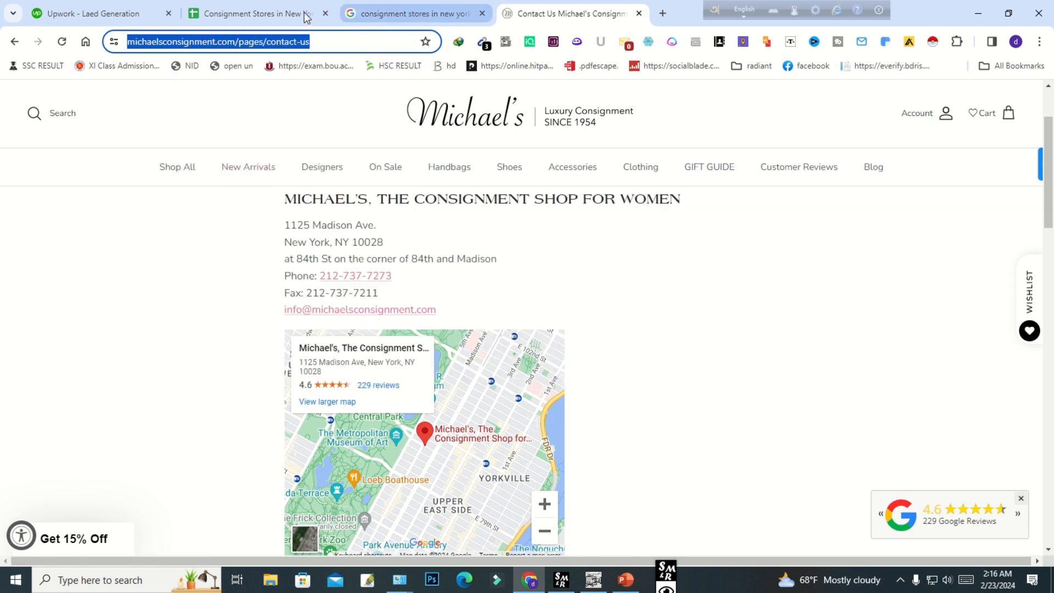
click(263, 15)
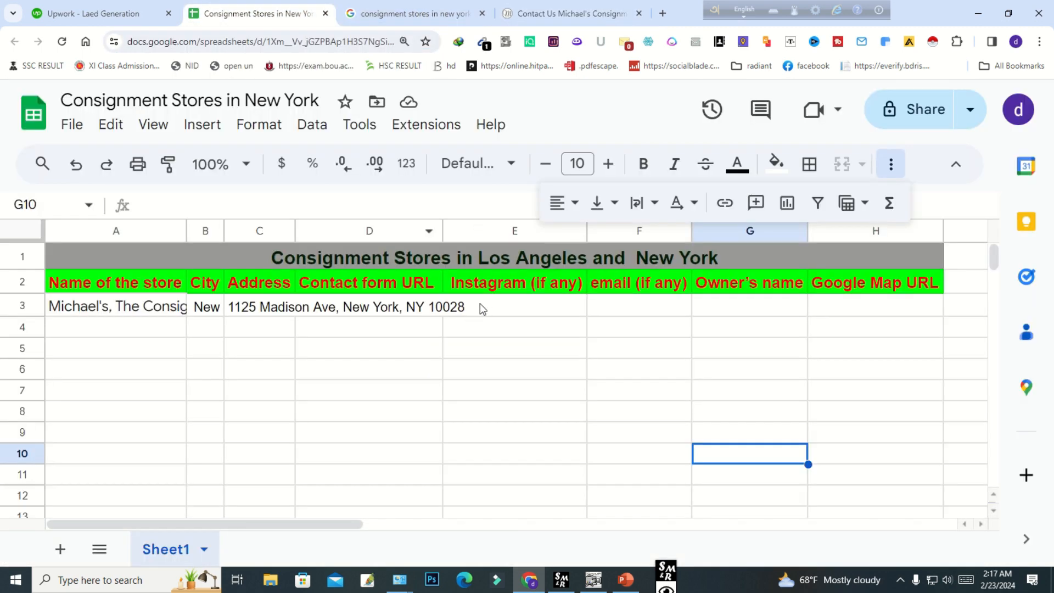
double_click(480, 303)
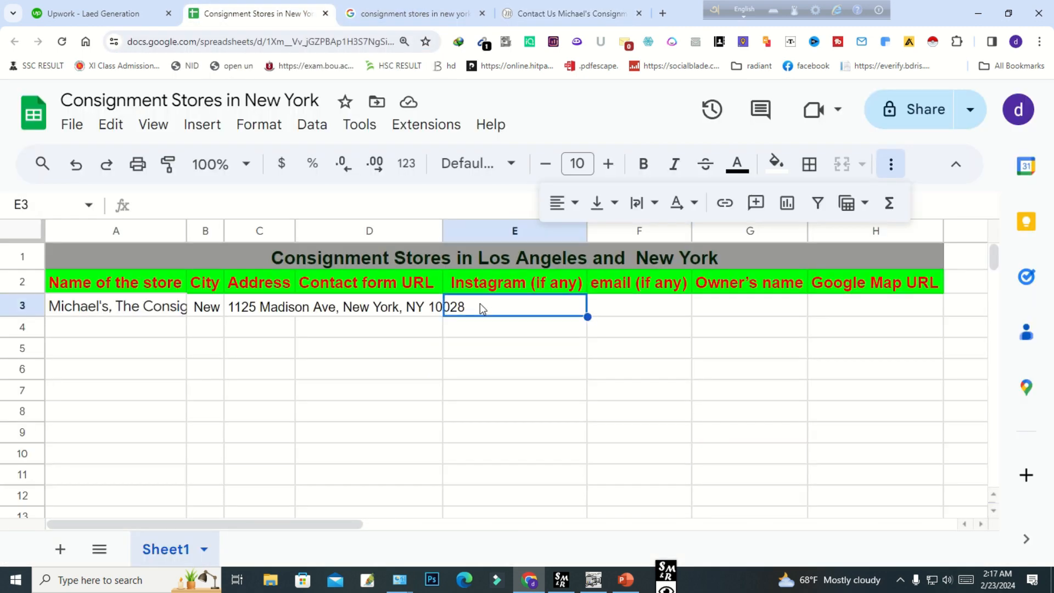
click(402, 306)
double_click(402, 302)
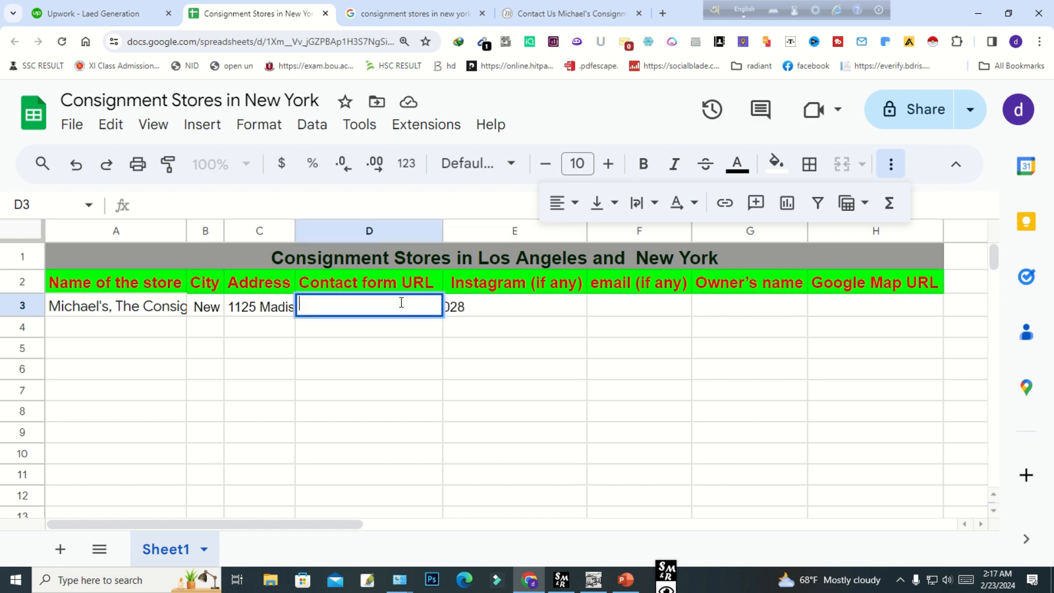
key(ctrl+v)
click(463, 349)
- Copy the link address of the store's Instagram profile from the website footer into cell E3 under Instagram
key(ctrl+4)
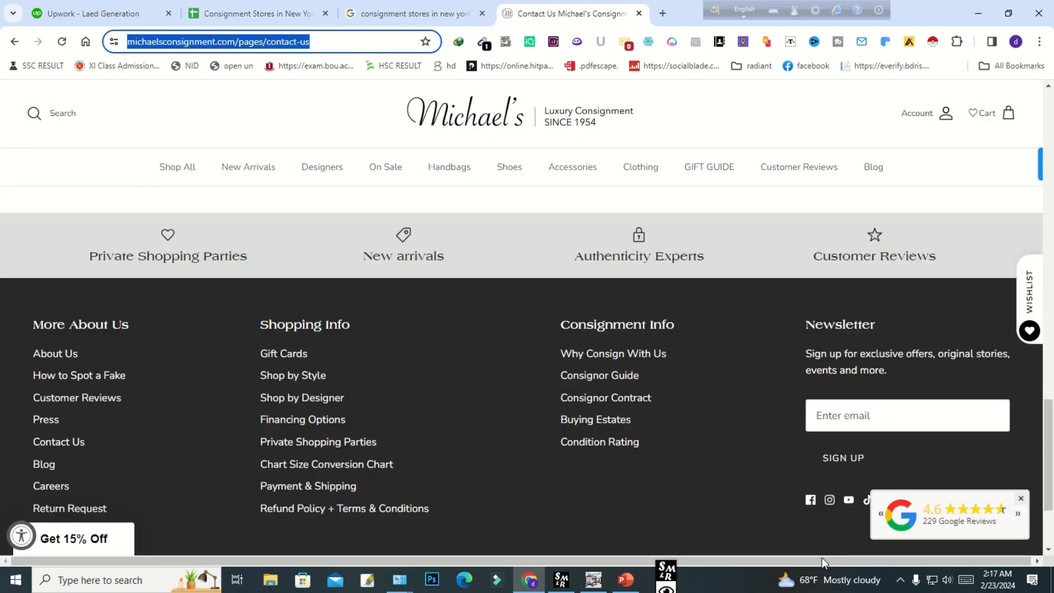
key(ctrl+shift+r)
drag(820, 482, 829, 509)
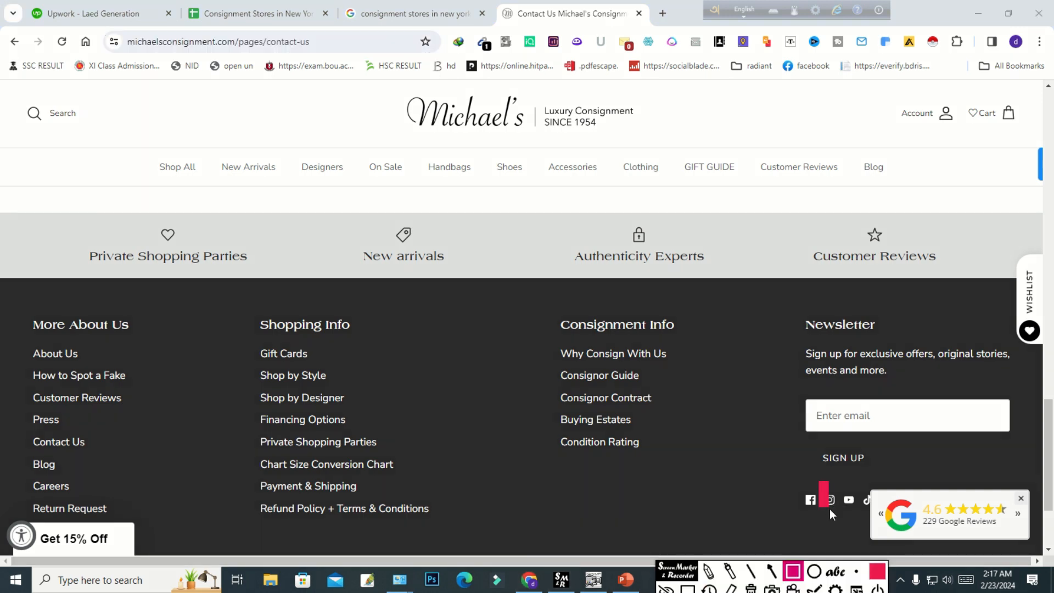
click(666, 589)
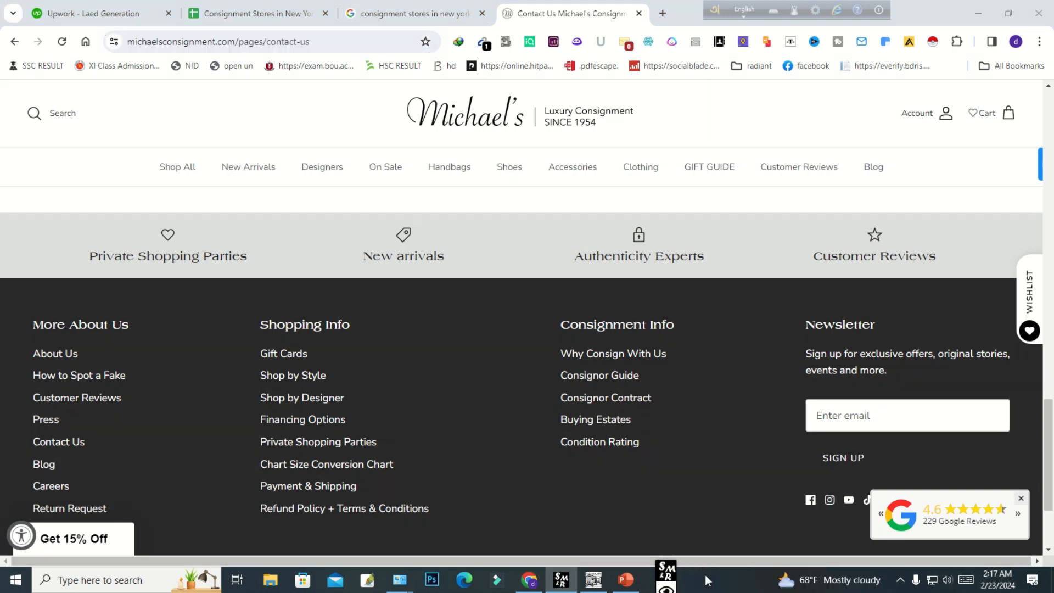
right_click(830, 500)
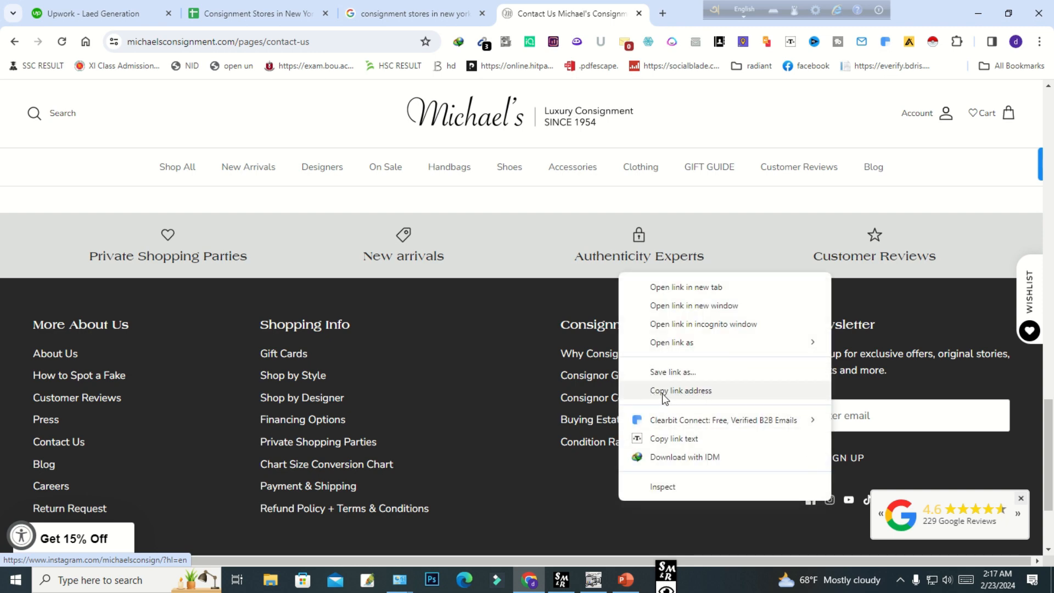
click(691, 390)
click(285, 17)
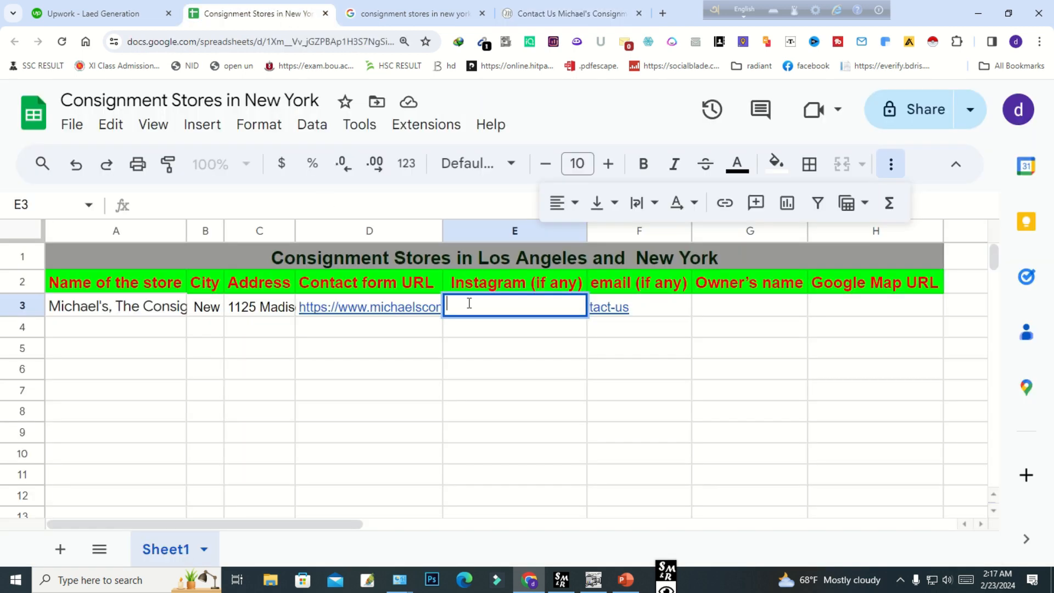
double_click(492, 300)
key(ctrl+v)
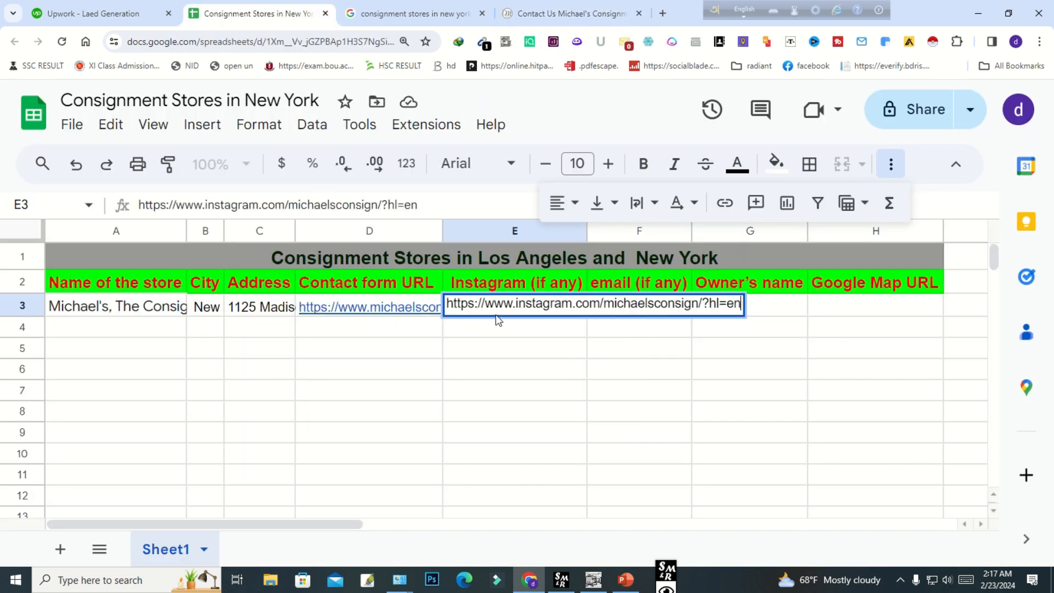
click(616, 369)
- Compare the domain of the email listed on the store's Contact Us page with the website's domain
click(631, 308)
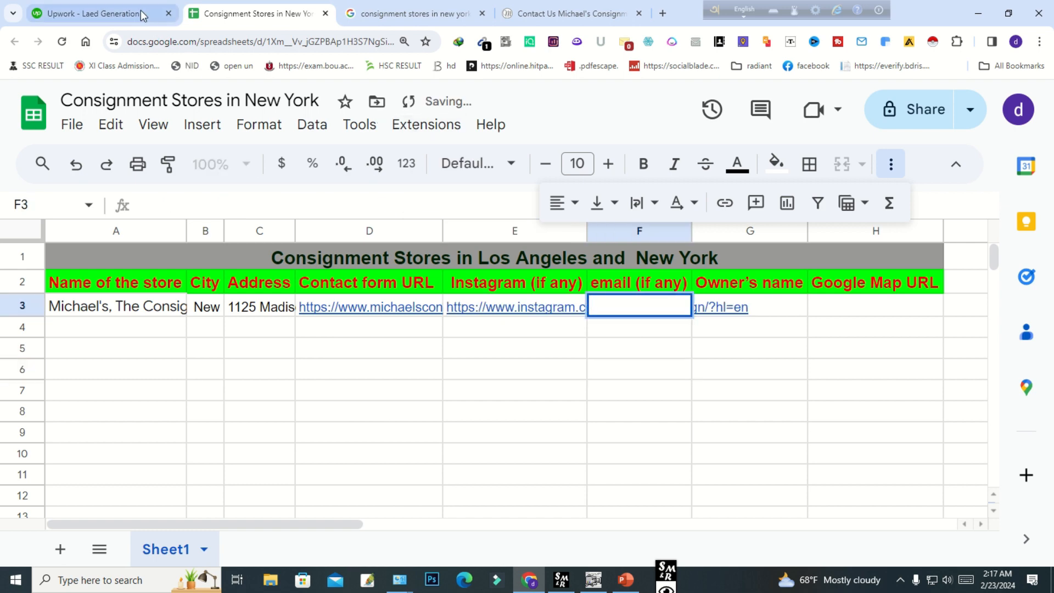
click(539, 15)
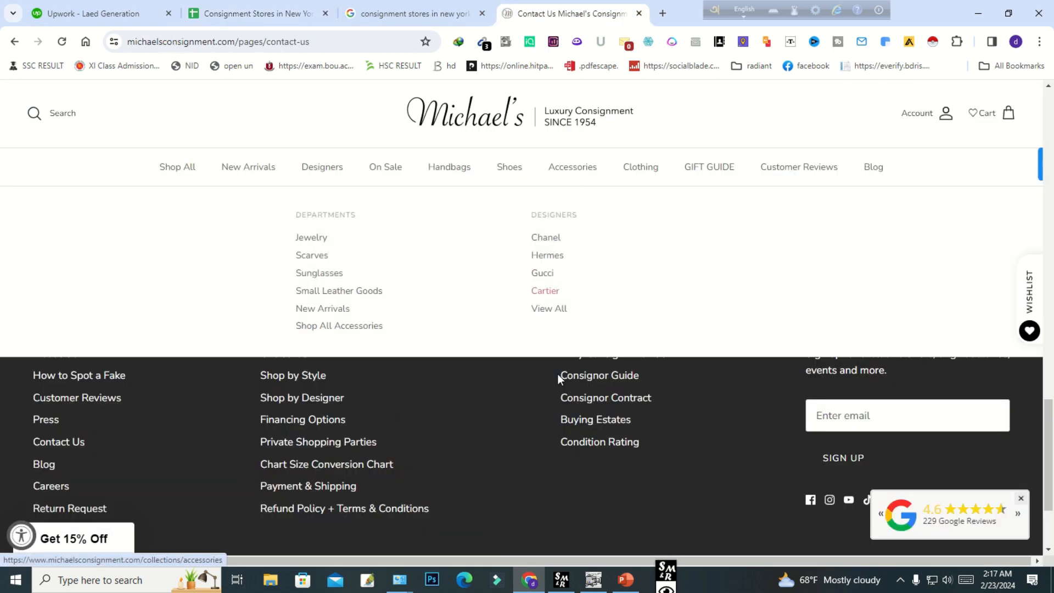
scroll(500, 389, up, 15)
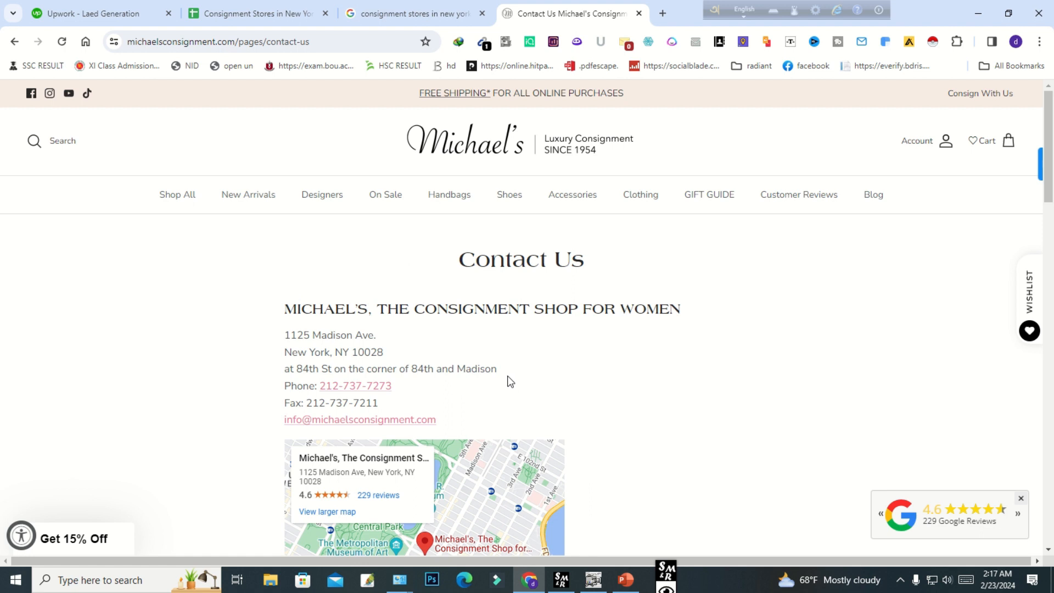
scroll(507, 368, down, 2)
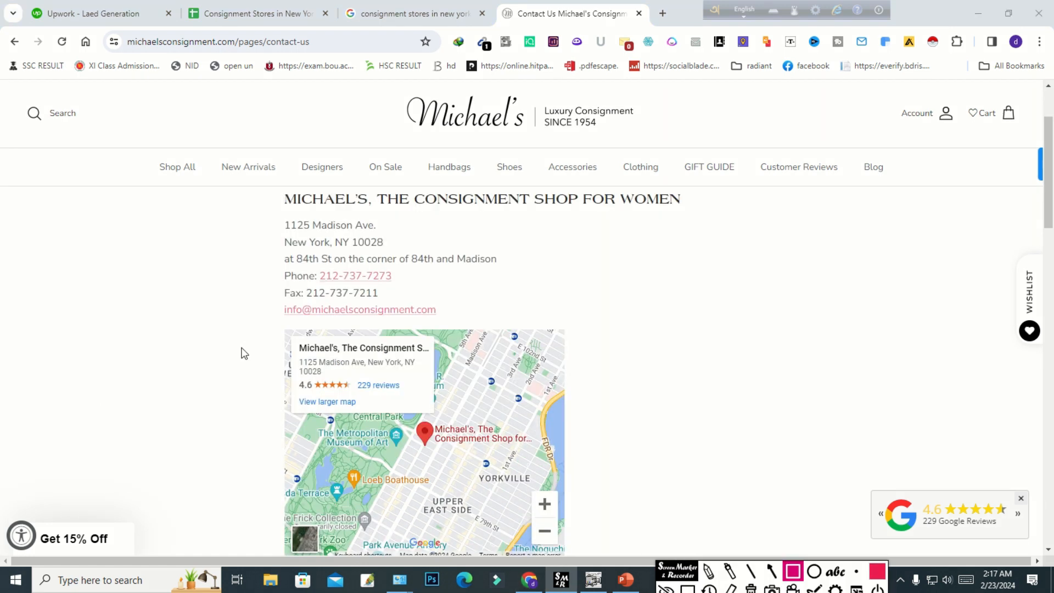
mouse_move(271, 286)
mouse_down()
mouse_move(285, 317)
mouse_move(463, 326)
mouse_up()
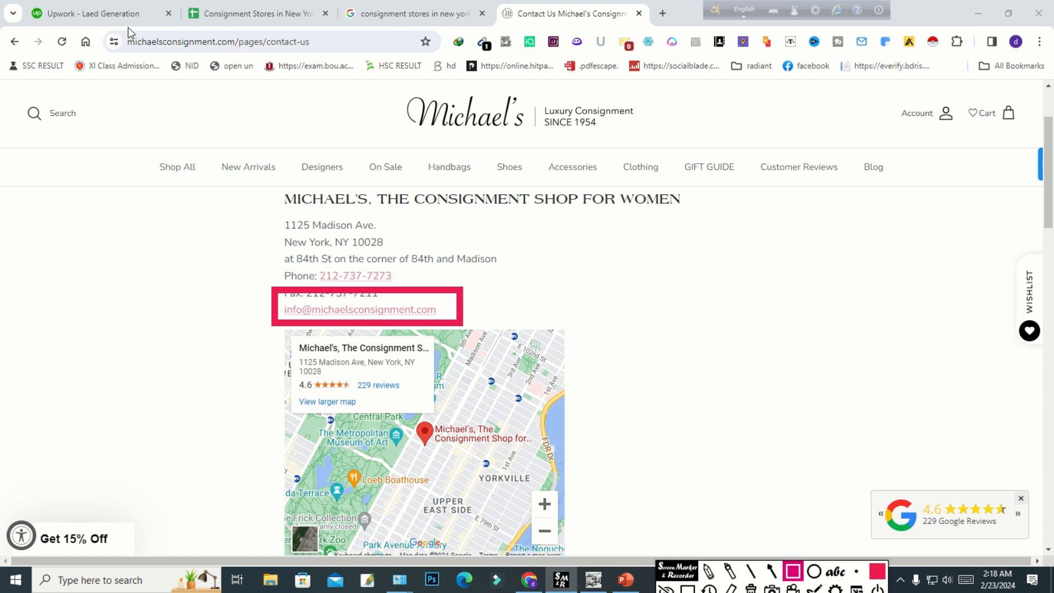
mouse_move(123, 27)
mouse_down()
mouse_move(169, 49)
mouse_move(321, 61)
mouse_up()
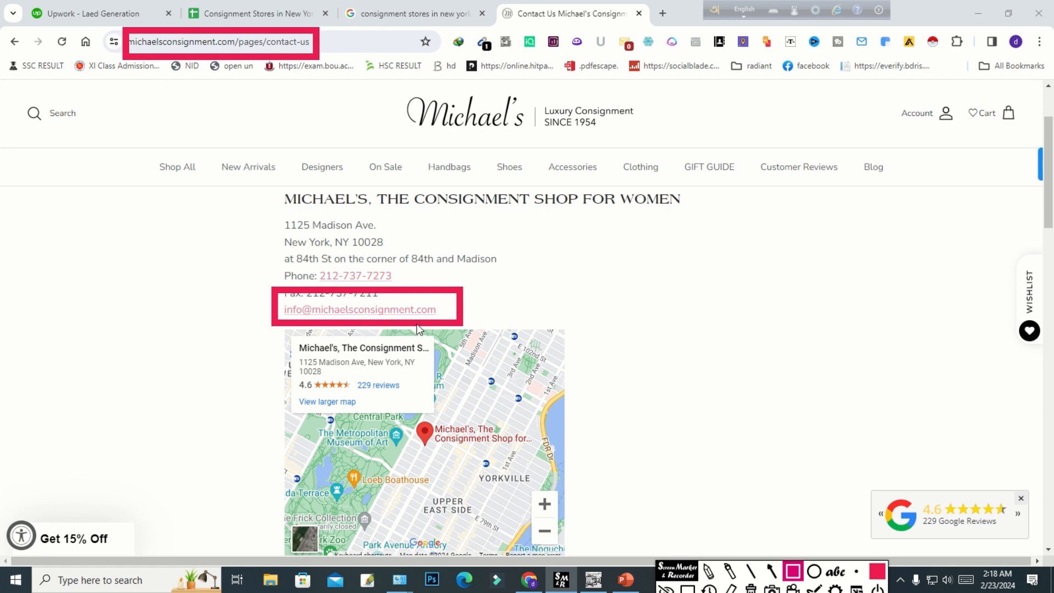
click(751, 589)
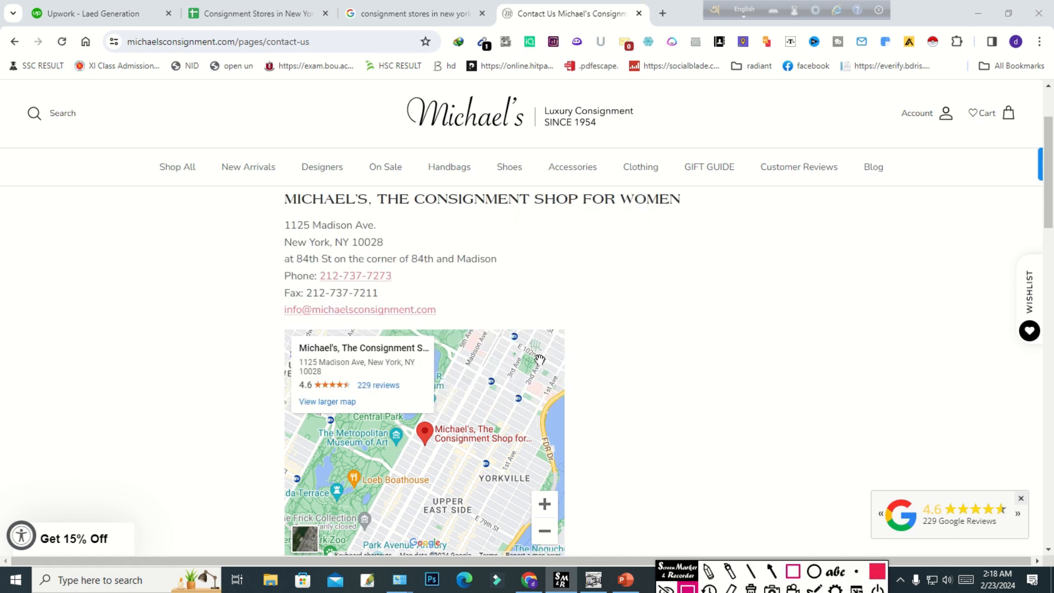
- Copy the store's general info email from the Email Extractor results into cell F3 under email
mouse_move(471, 31)
mouse_down()
mouse_move(484, 67)
mouse_move(516, 64)
mouse_up()
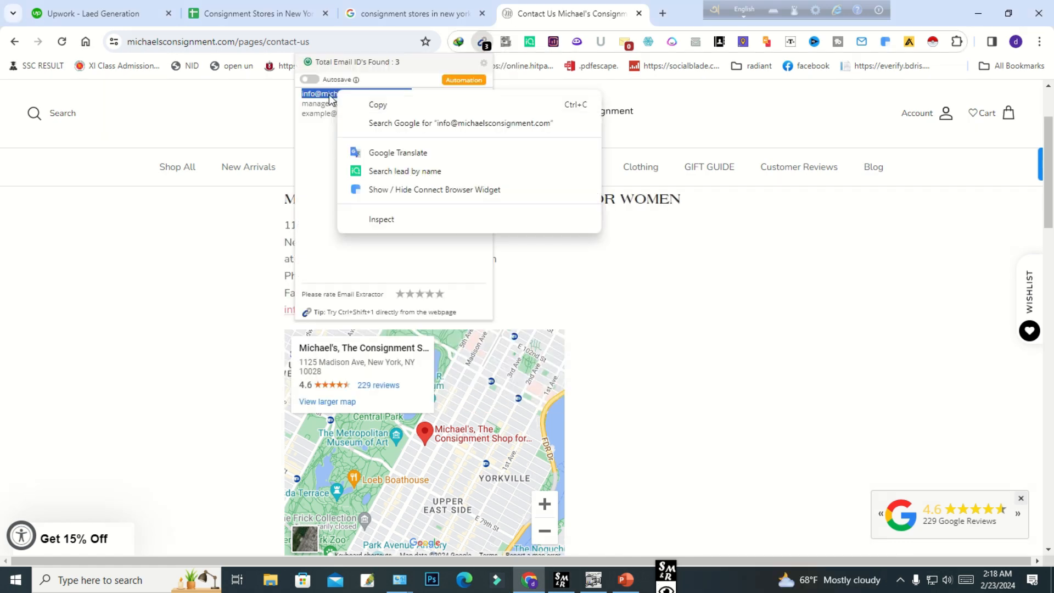
click(363, 104)
right_click(406, 92)
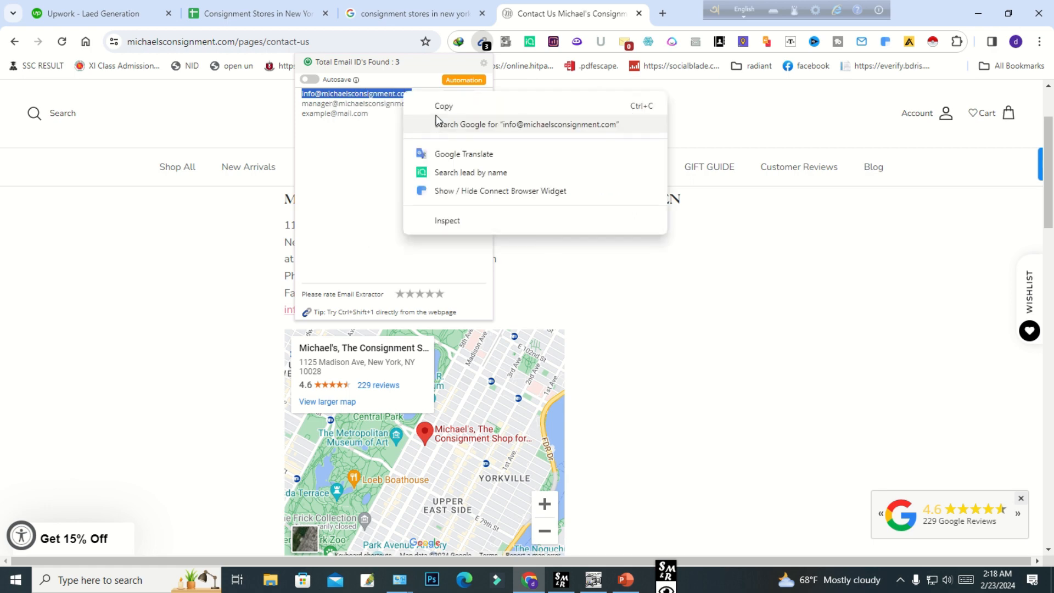
click(442, 106)
click(676, 389)
click(264, 13)
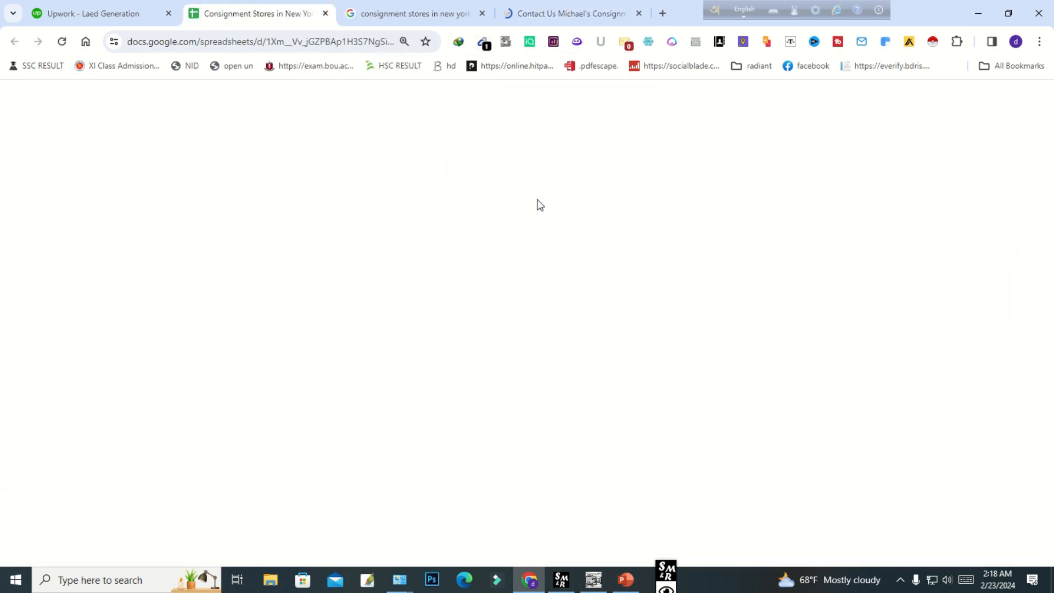
right_click(632, 306)
click(668, 166)
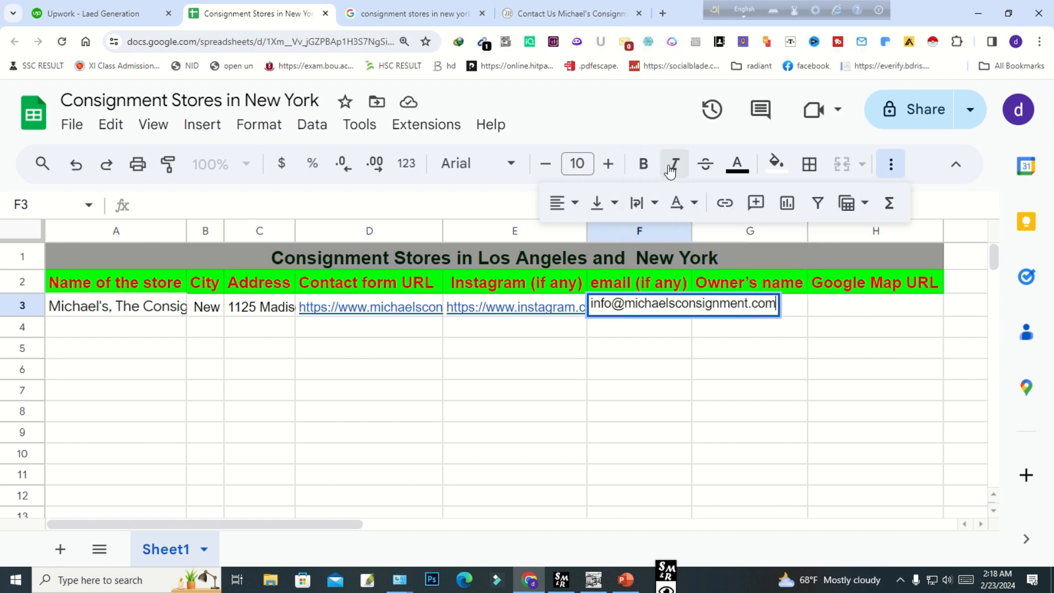
click(779, 397)
- Ready cell G3 under Owner's name for entry and look for the owner's name on the store's Contact Us page
double_click(791, 306)
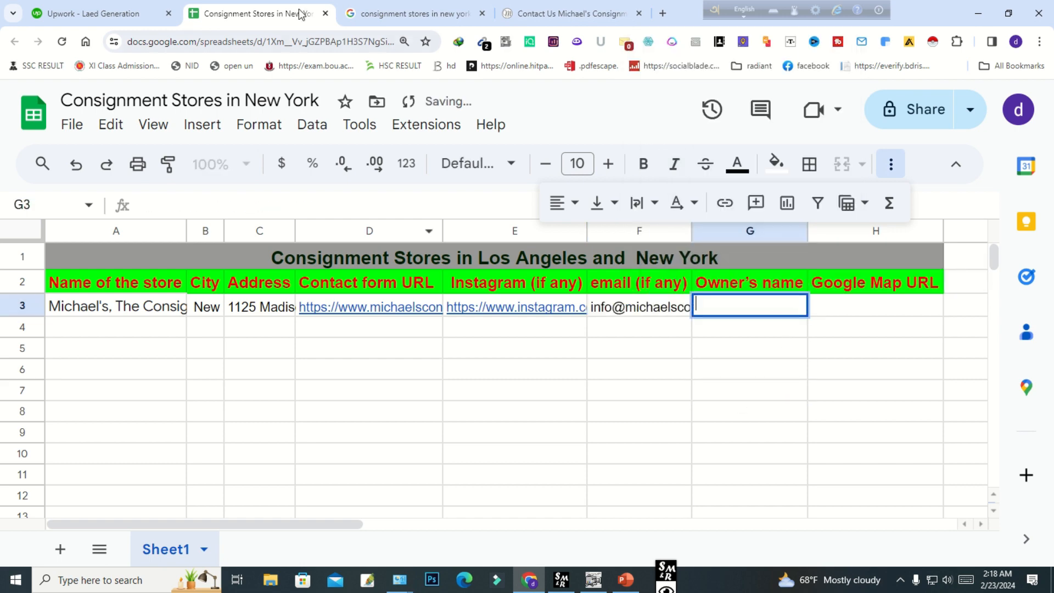
click(544, 13)
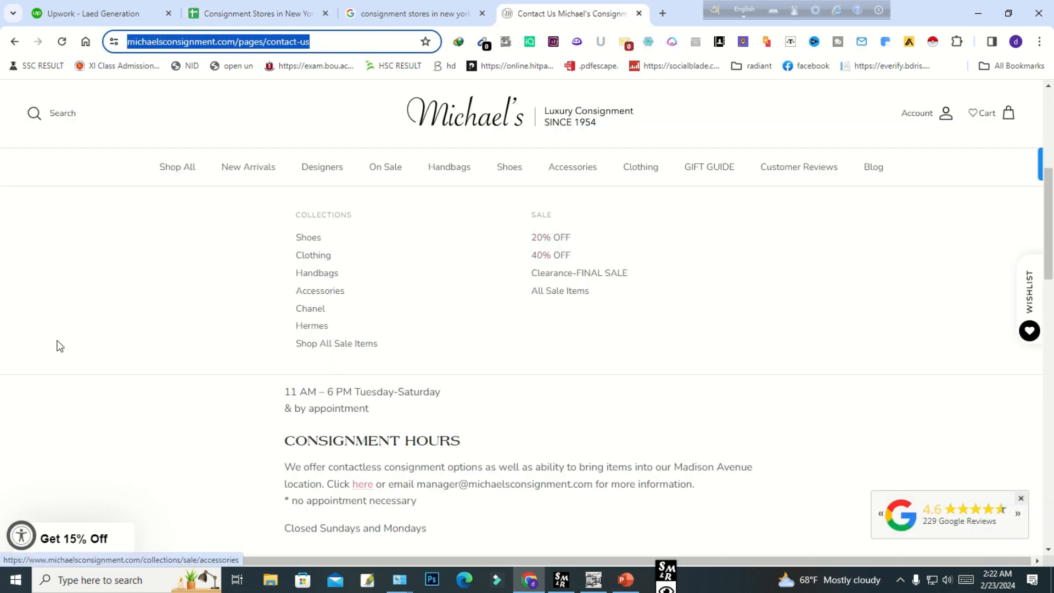
scroll(480, 299, up, 3)
scroll(664, 384, down, 10)
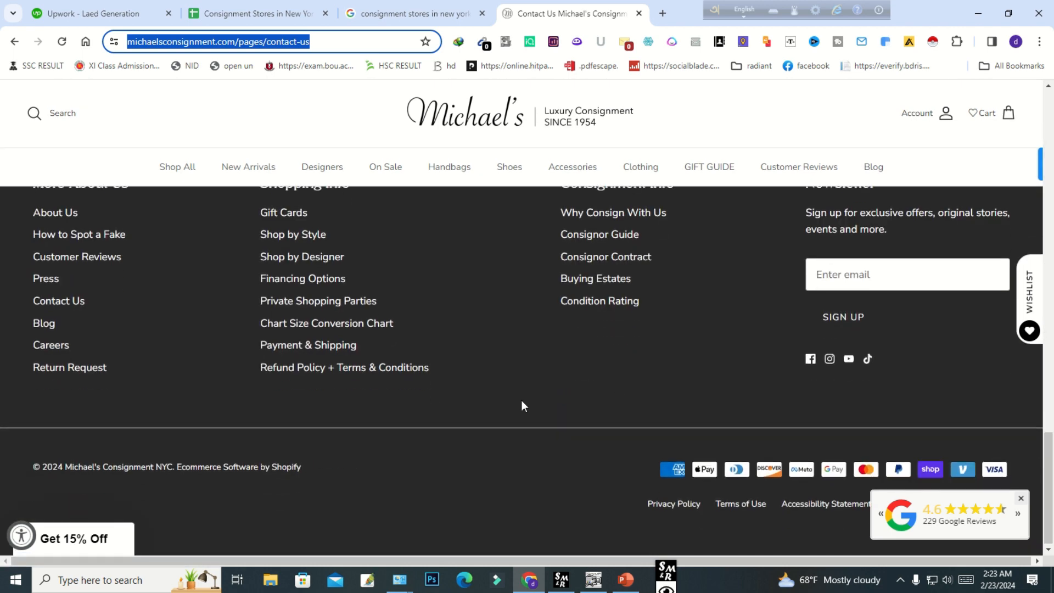
click(475, 340)
scroll(267, 273, up, 10)
scroll(440, 282, up, 8)
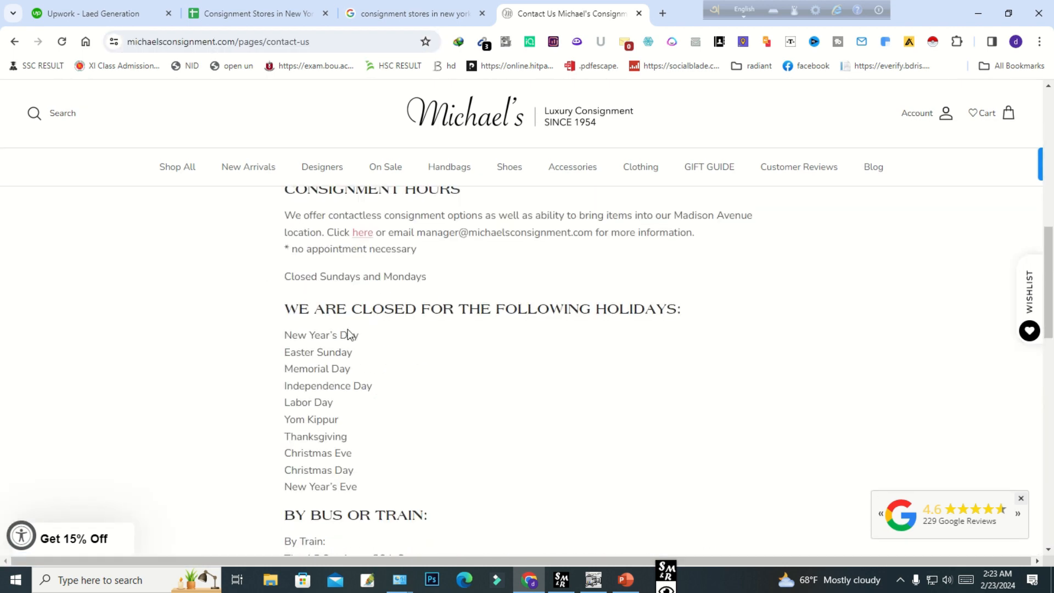
scroll(370, 352, down, 4)
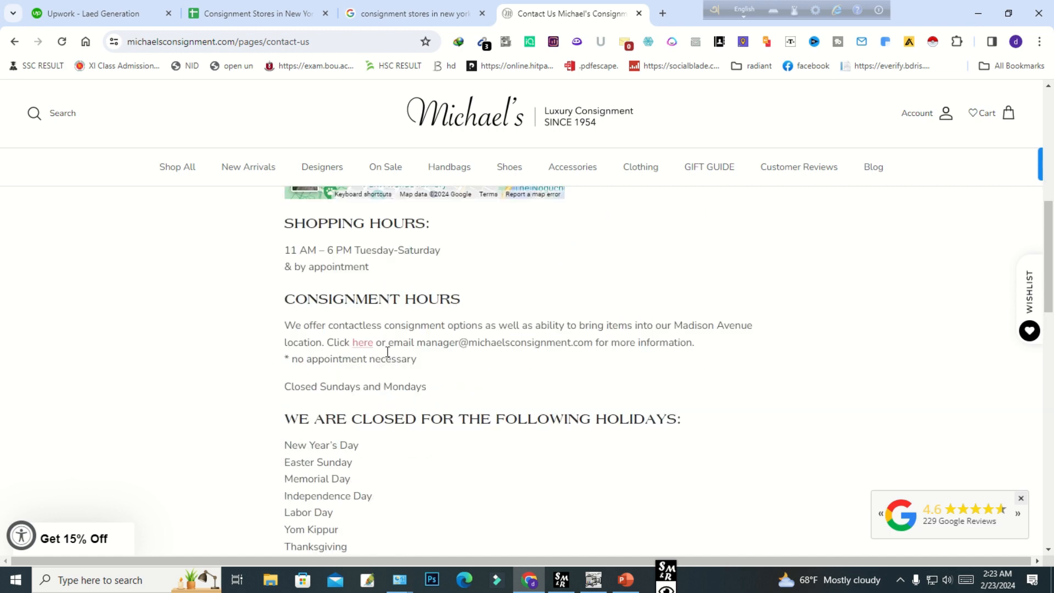
- Open the store's About Us page from the website footer and look through it for the owner's name
scroll(269, 316, down, 10)
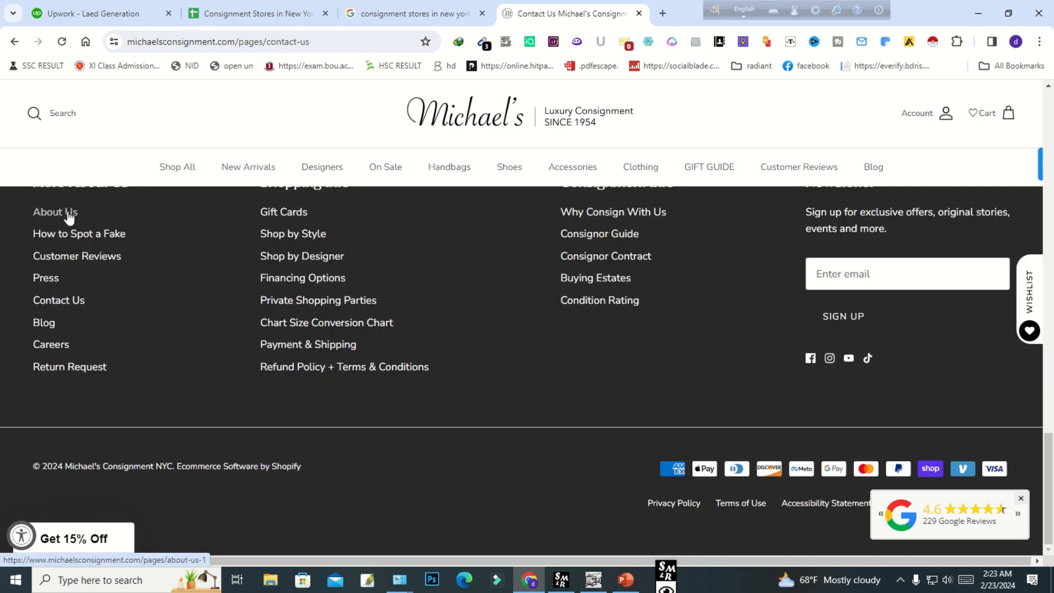
click(49, 212)
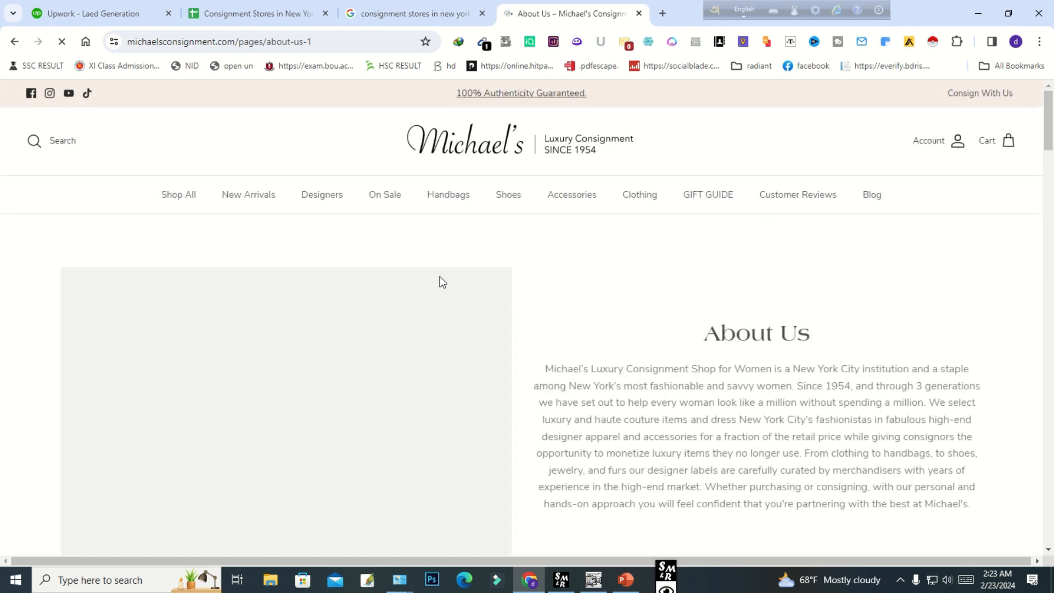
scroll(549, 343, down, 12)
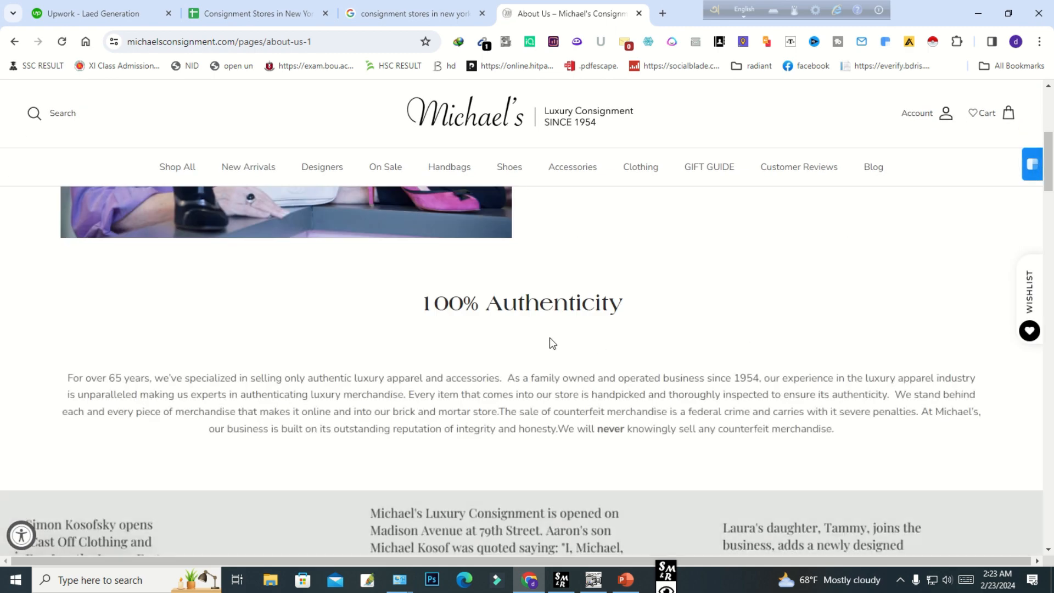
scroll(584, 331, up, 15)
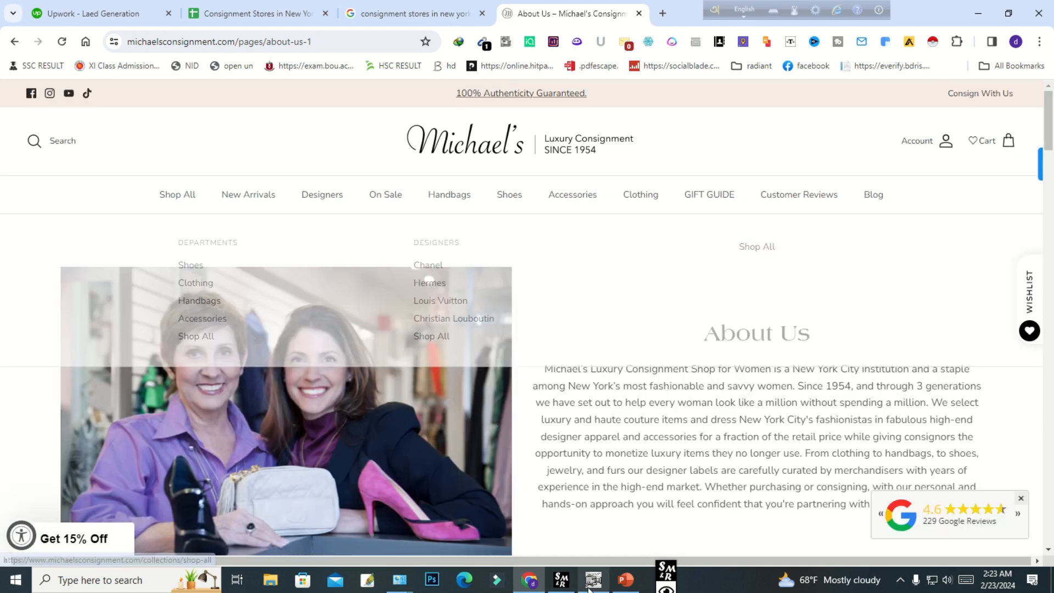
mouse_move(671, 587)
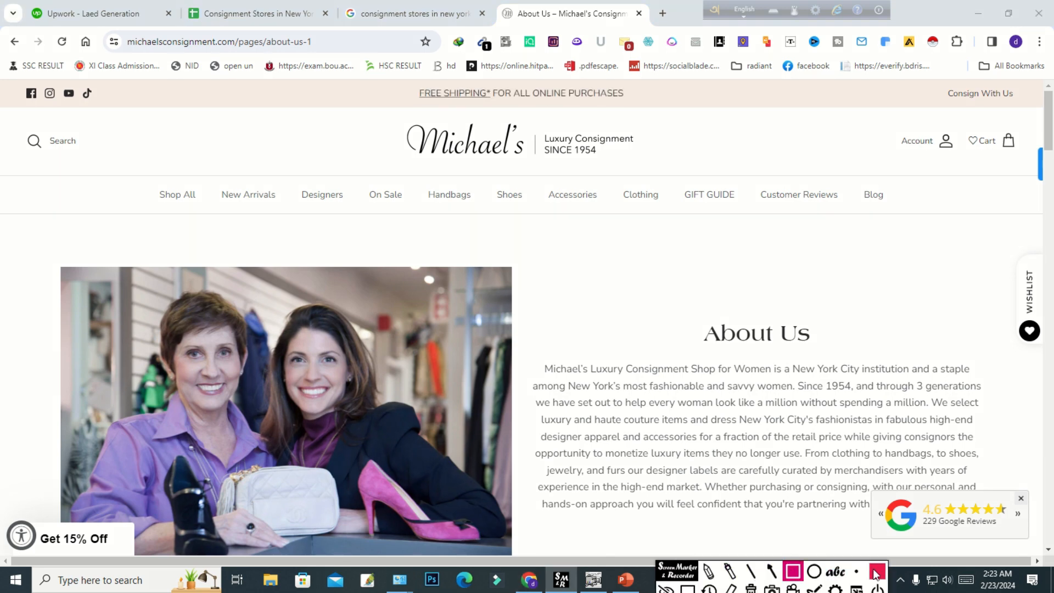
mouse_move(124, 33)
mouse_down()
mouse_move(131, 48)
mouse_move(321, 66)
mouse_move(268, 63)
mouse_up()
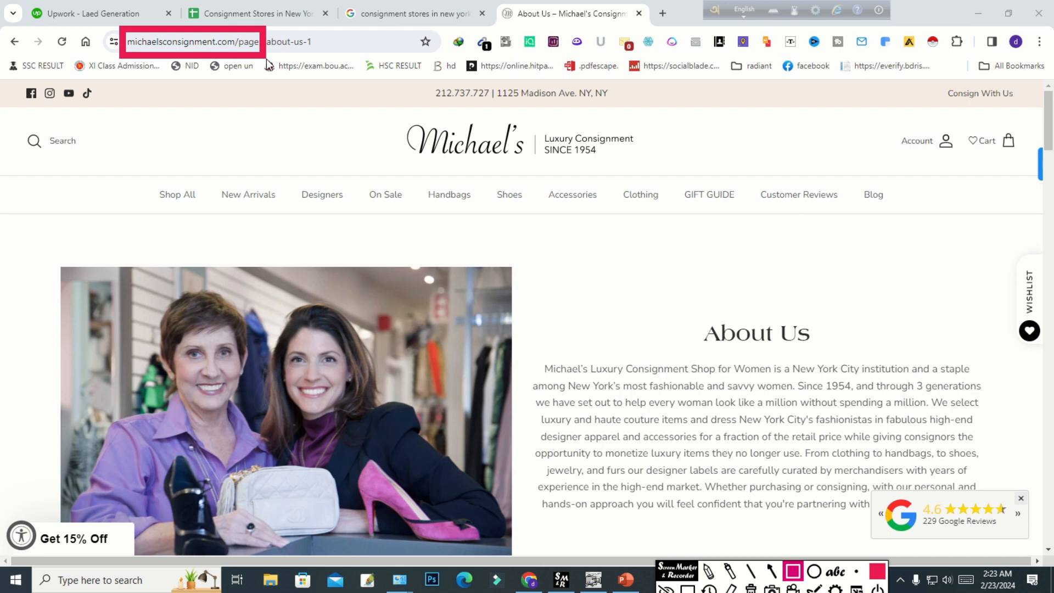
drag(267, 60, 268, 59)
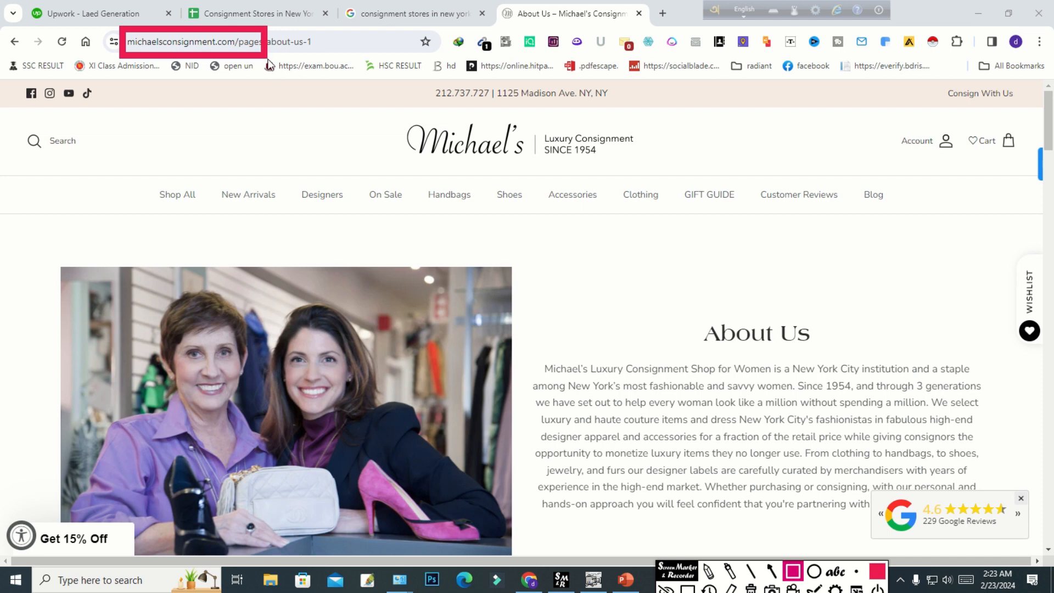
click(751, 588)
click(666, 588)
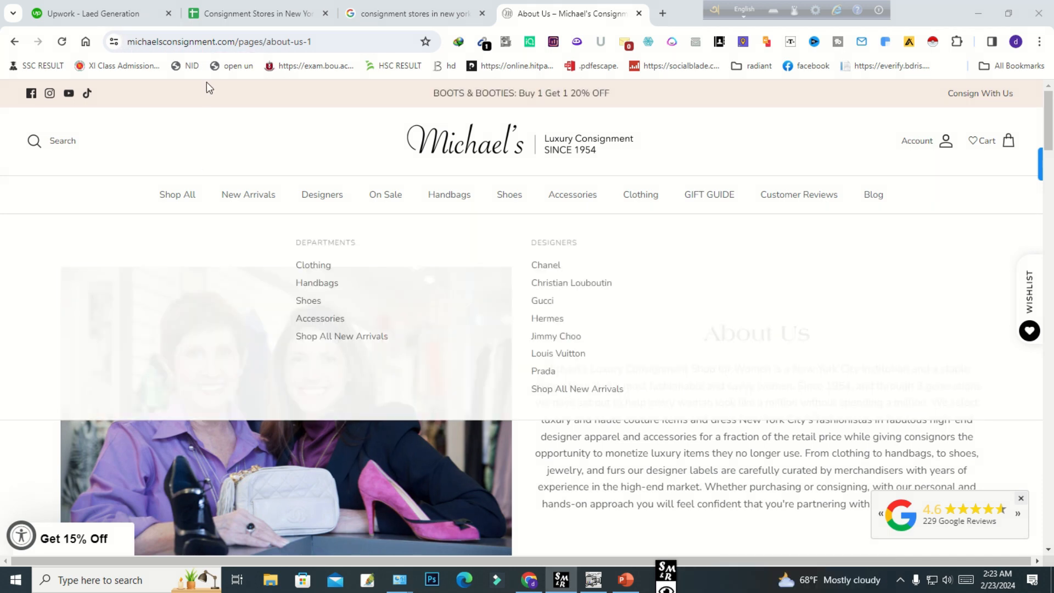
- Copy the domain name michaelsconsignment, without the extension, from the About Us page's web address
drag(214, 42, 127, 47)
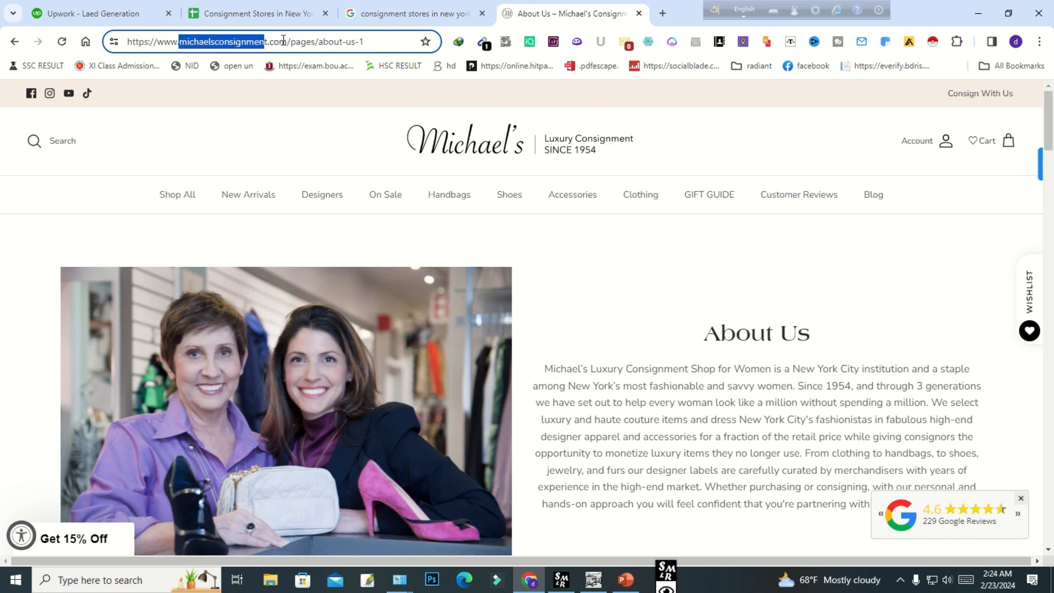
click(265, 43)
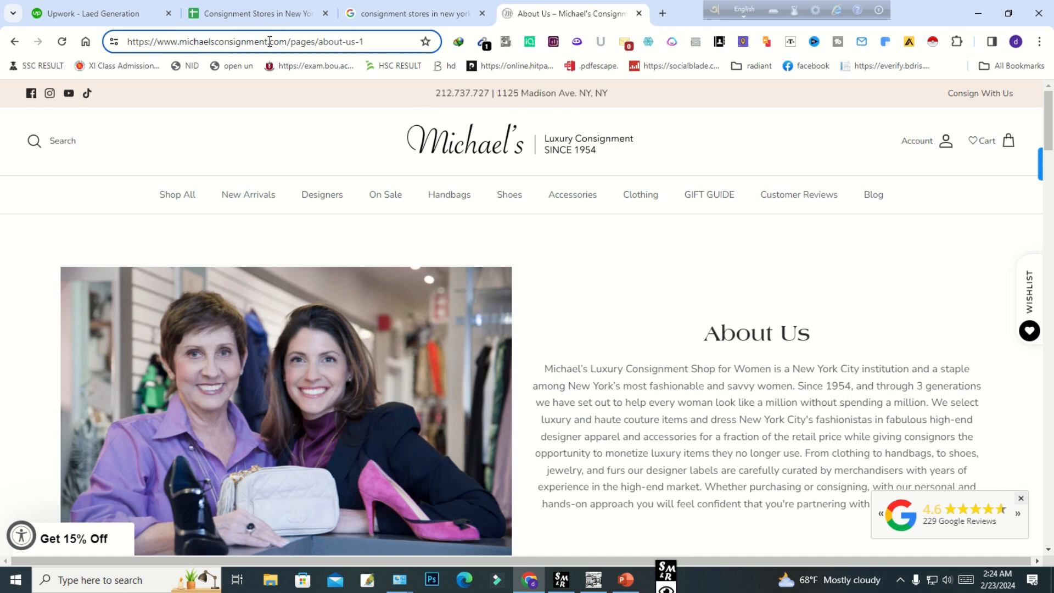
drag(268, 41, 179, 42)
right_click(236, 42)
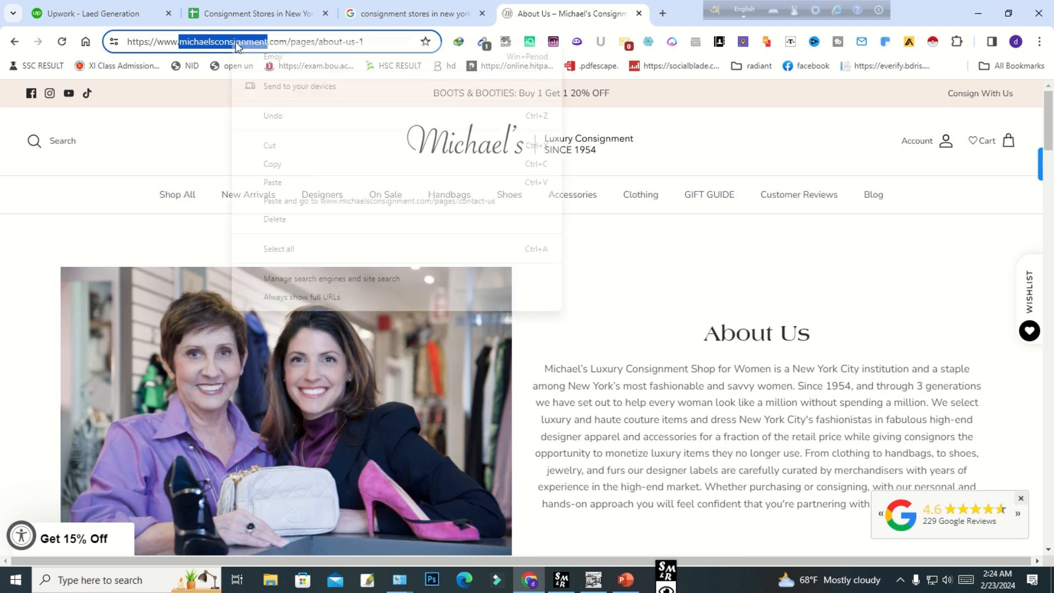
click(273, 163)
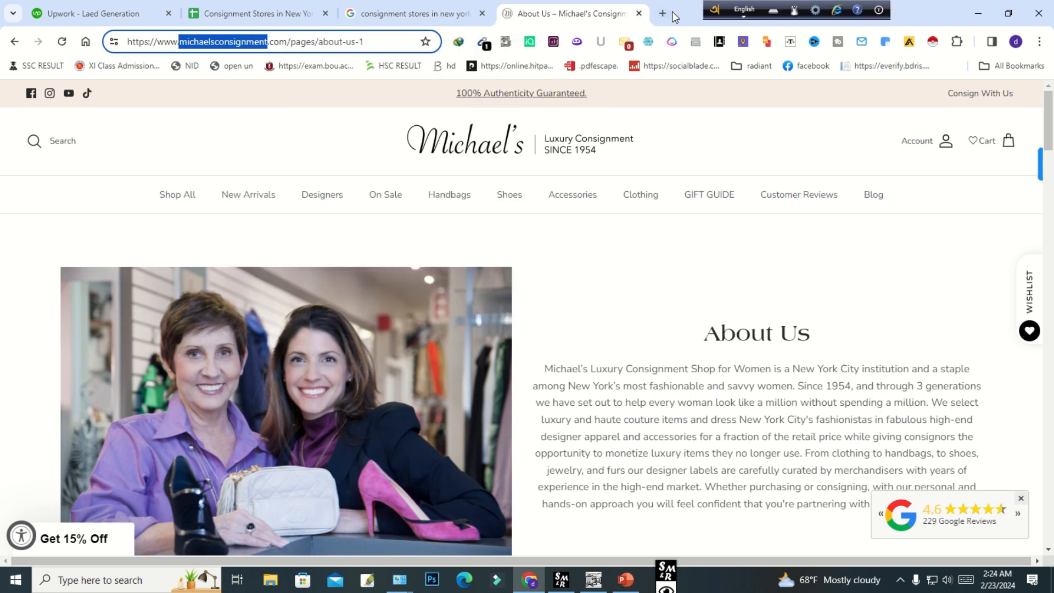
- Search Google in a new tab for "owner michaelsconsignment"
click(663, 14)
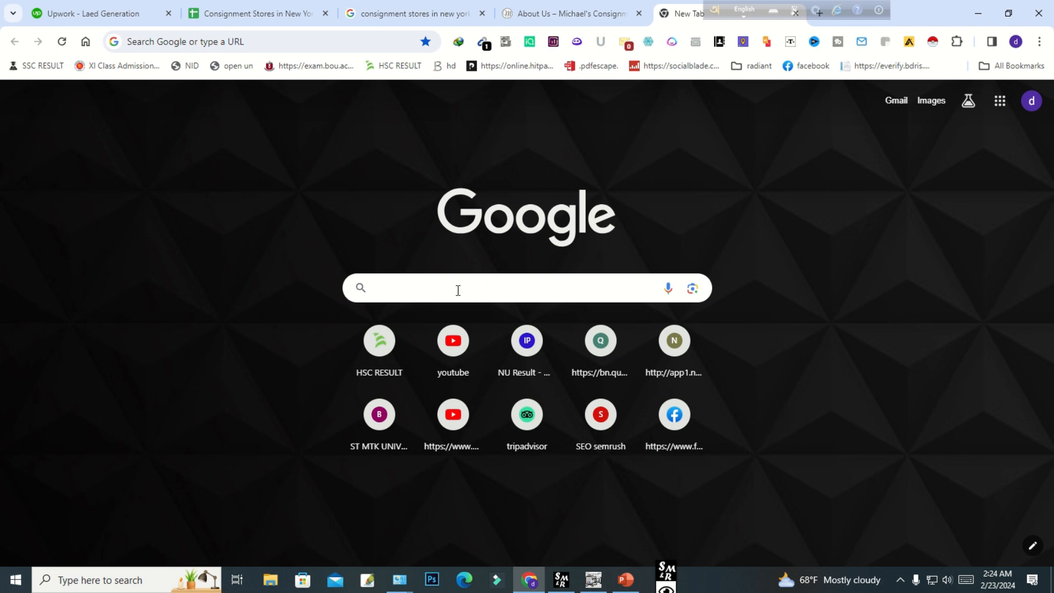
text(ownw)
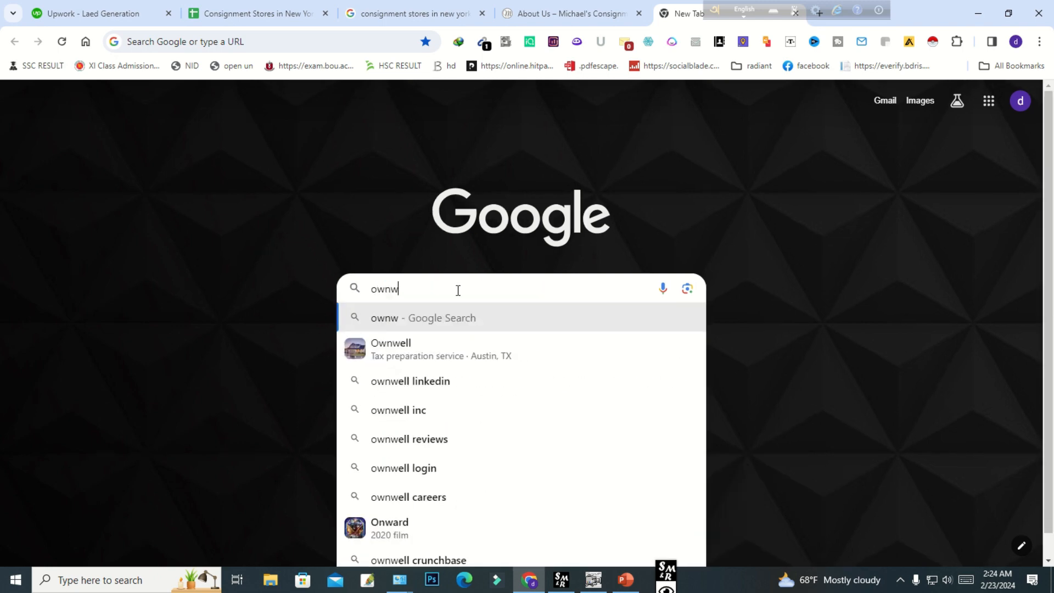
key(BackSpace)
text(er)
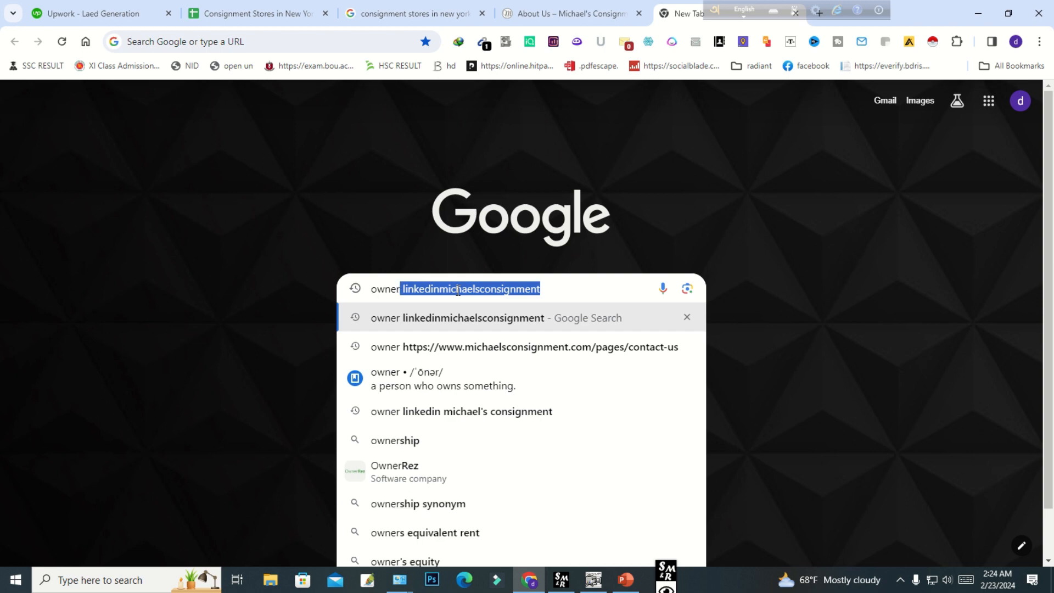
key(BackSpace)
key(ctrl+v)
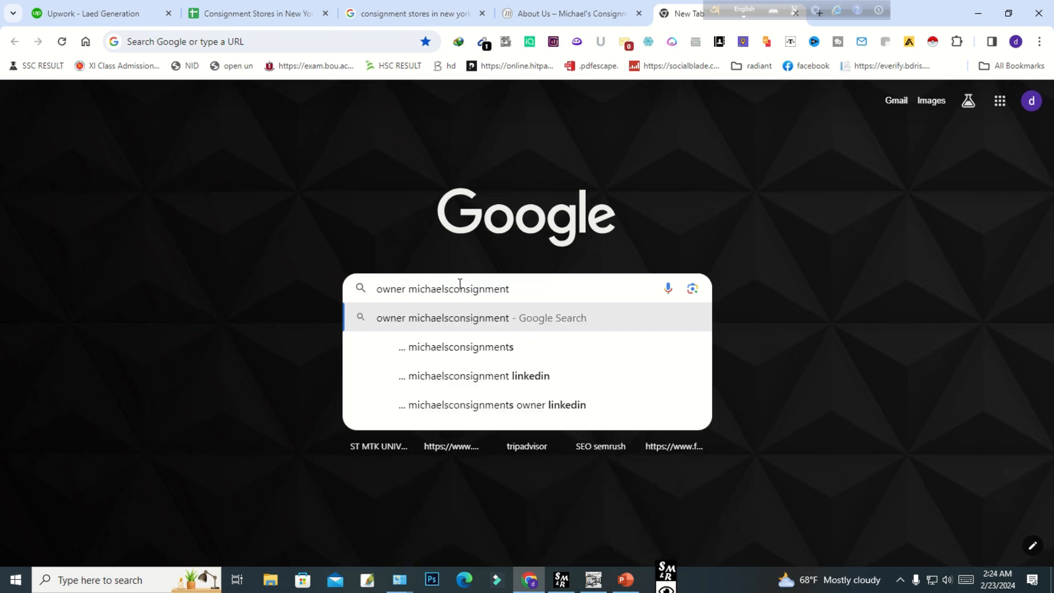
key(Return)
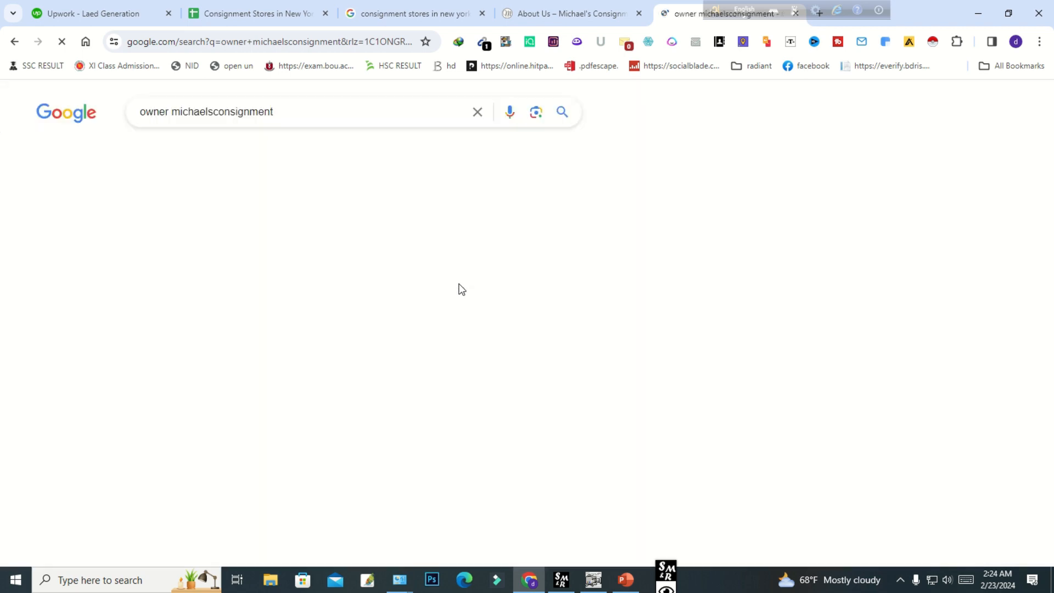
- Open the LinkedIn profile result tied to Michael's, The Consignment Shop, in a new tab and view it
scroll(134, 482, down, 3)
mouse_move(115, 176)
mouse_down()
mouse_move(173, 297)
mouse_move(526, 277)
mouse_move(529, 257)
mouse_up()
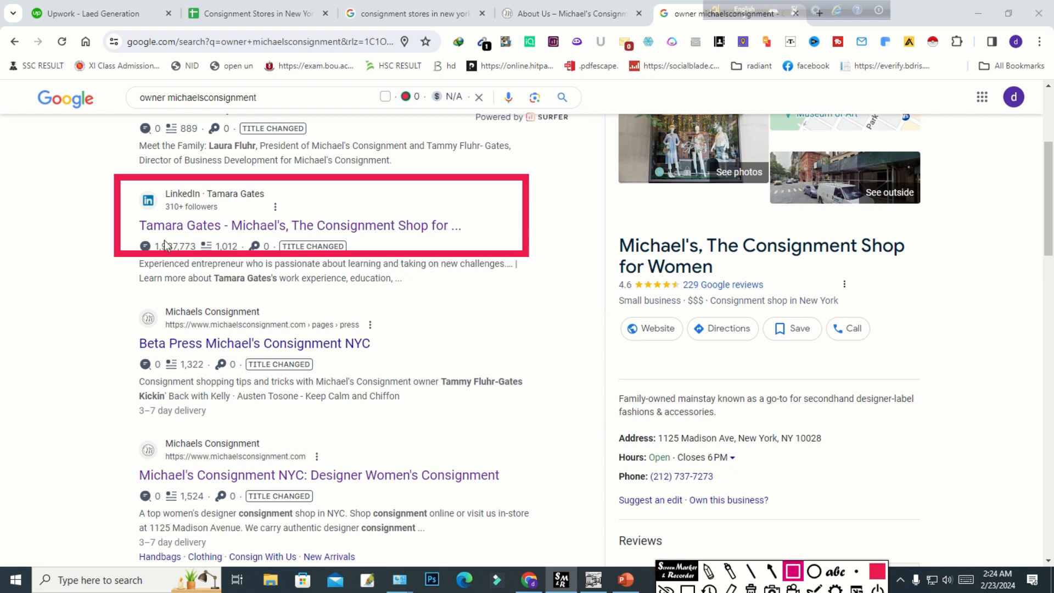
key(Escape)
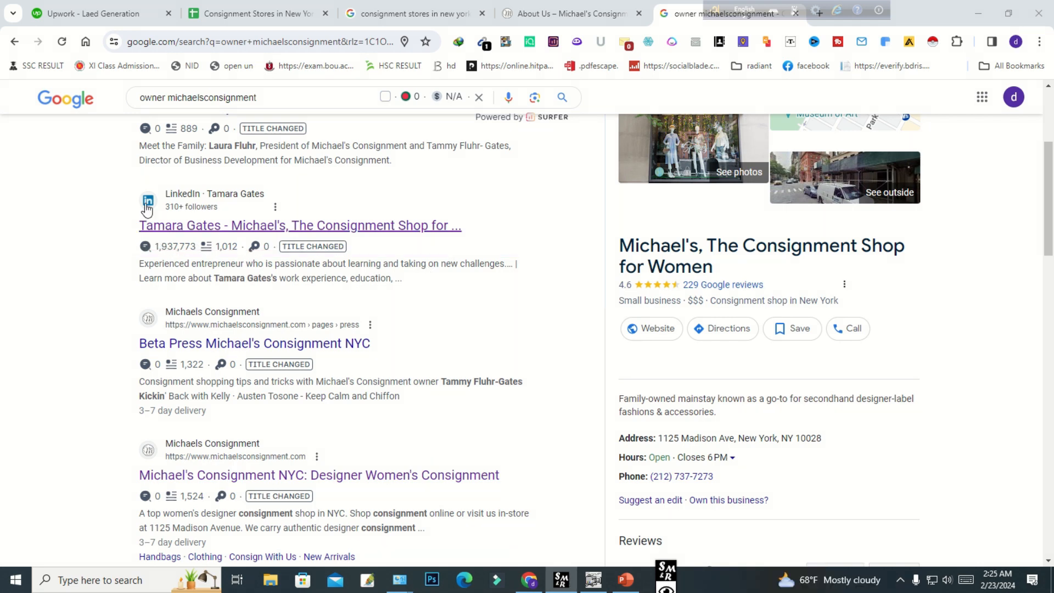
right_click(257, 233)
click(292, 240)
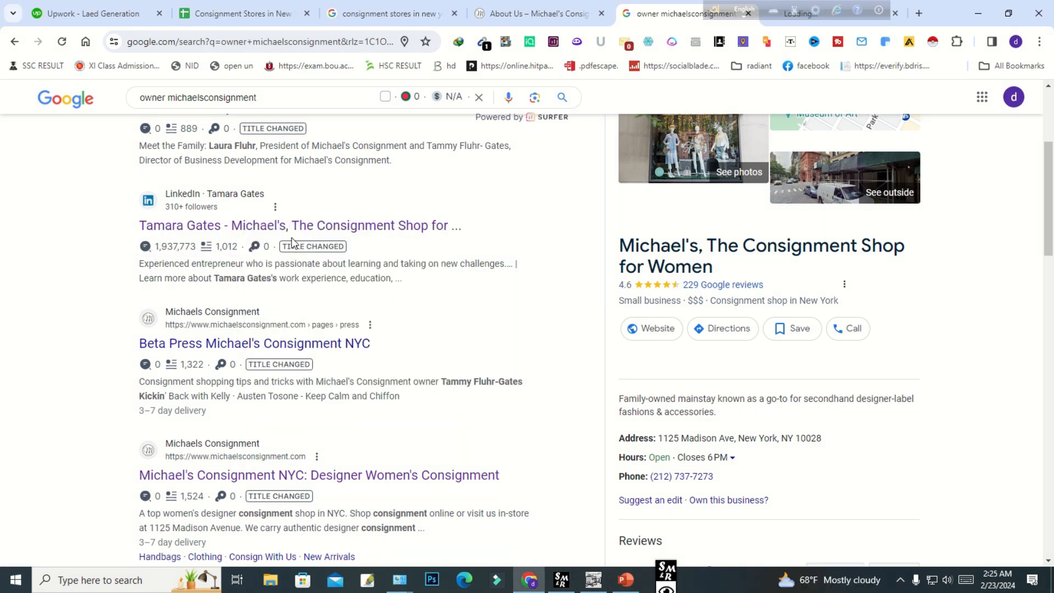
click(810, 22)
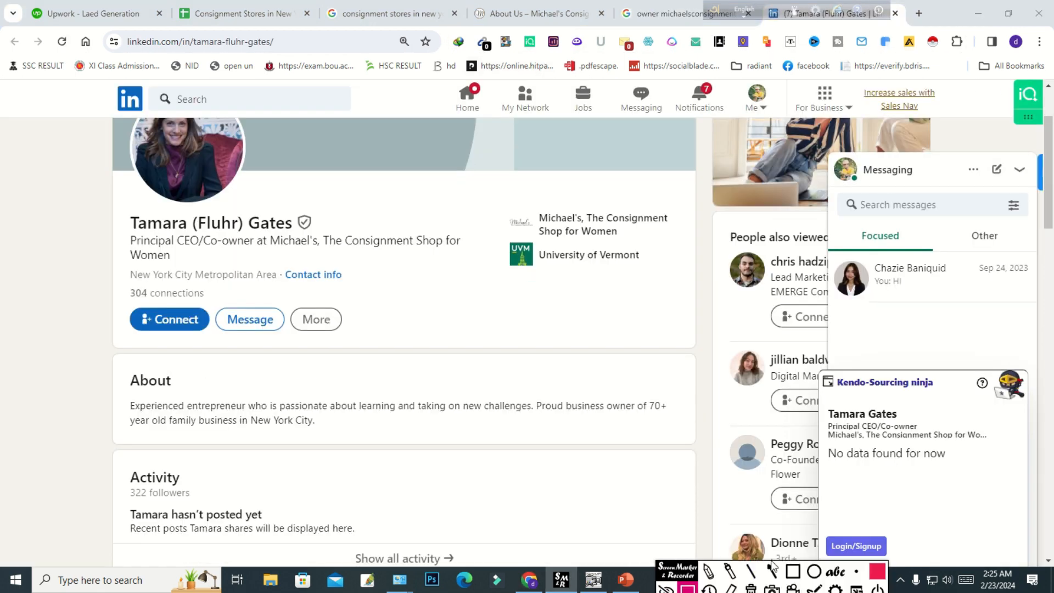
- Compare the company listed on the LinkedIn profile with the store's website
click(793, 571)
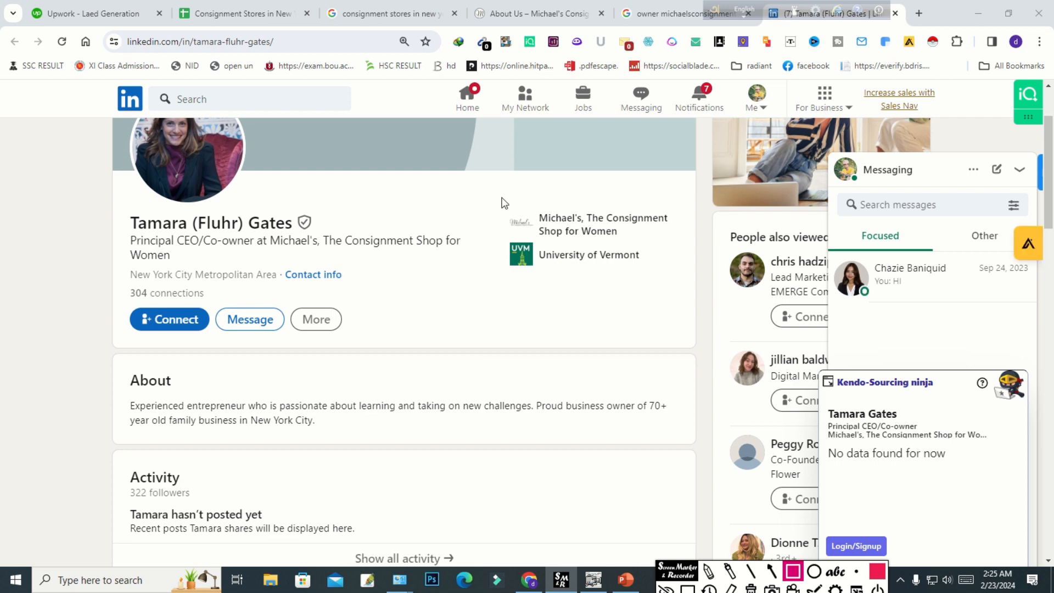
mouse_move(502, 192)
mouse_down()
mouse_move(510, 242)
mouse_move(673, 247)
mouse_up()
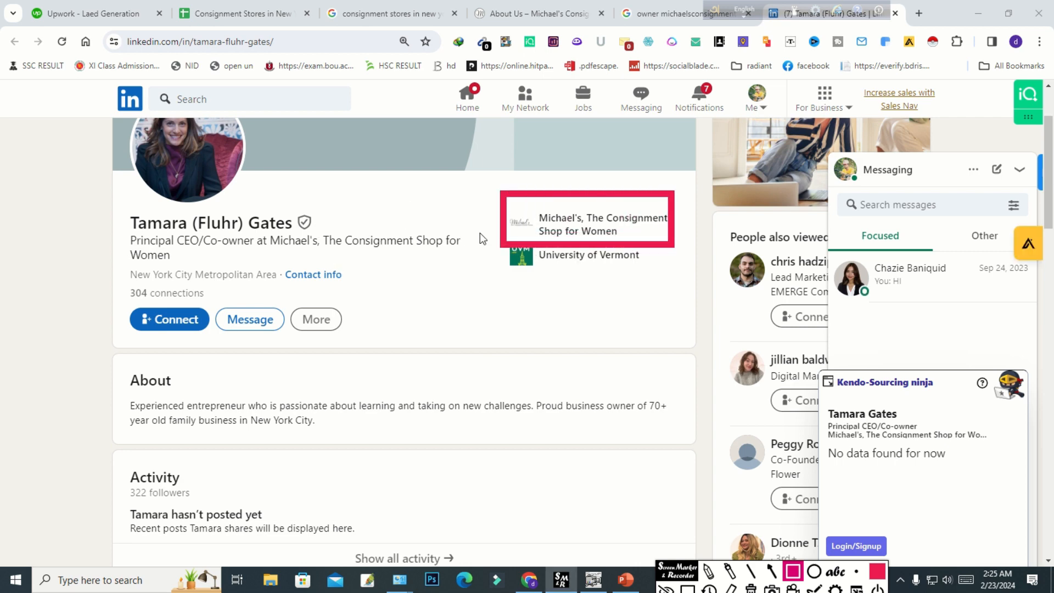
mouse_move(493, 177)
mouse_down()
mouse_move(526, 291)
mouse_move(546, 246)
mouse_move(553, 254)
mouse_up()
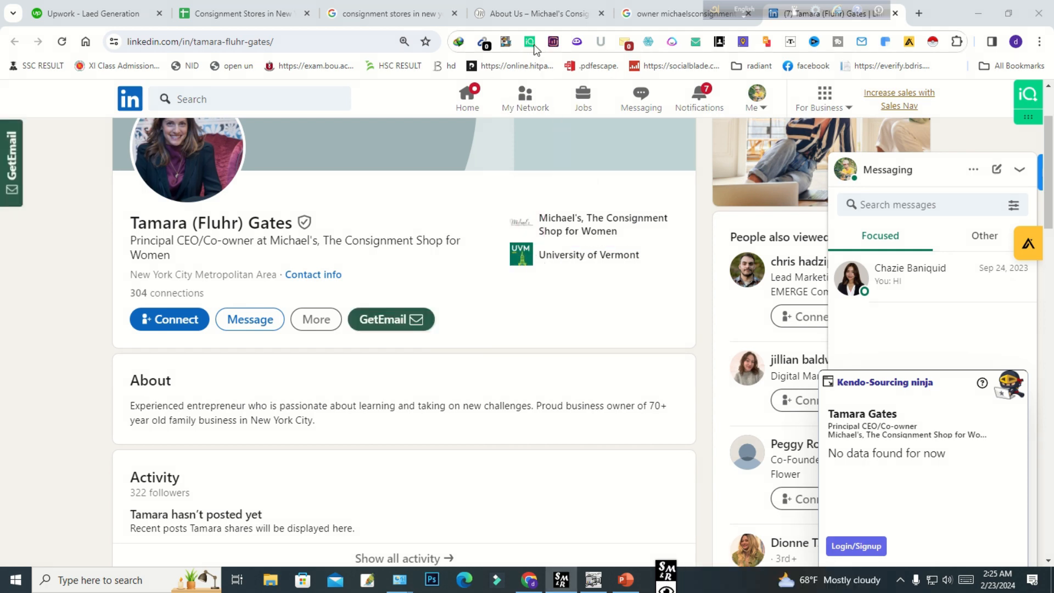
click(539, 13)
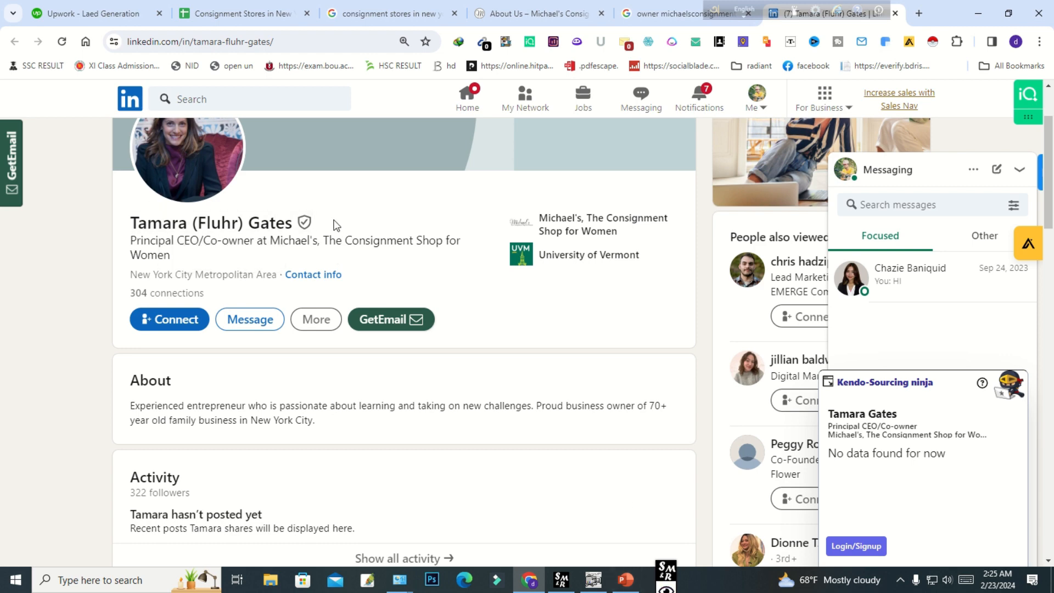
- Copy the profile holder's name from LinkedIn into cell G3 under Owner's name
right_click(216, 222)
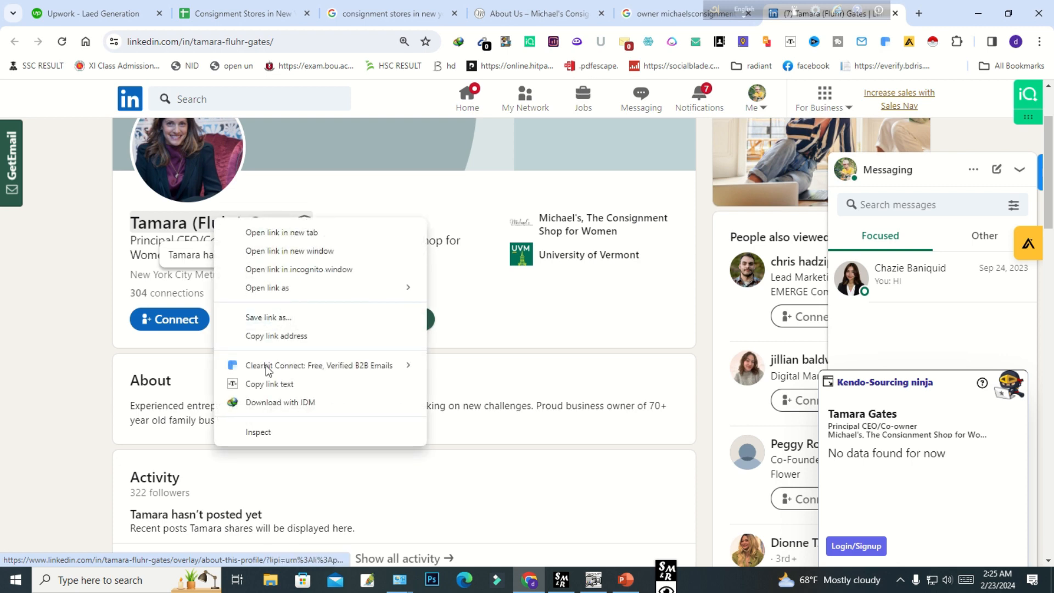
click(261, 385)
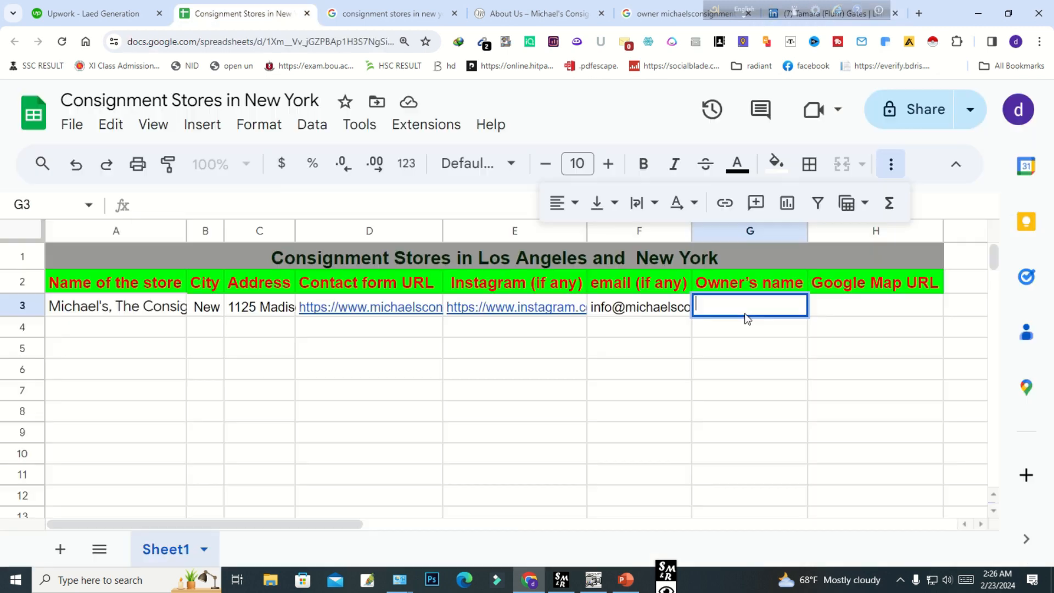
key(ctrl+v)
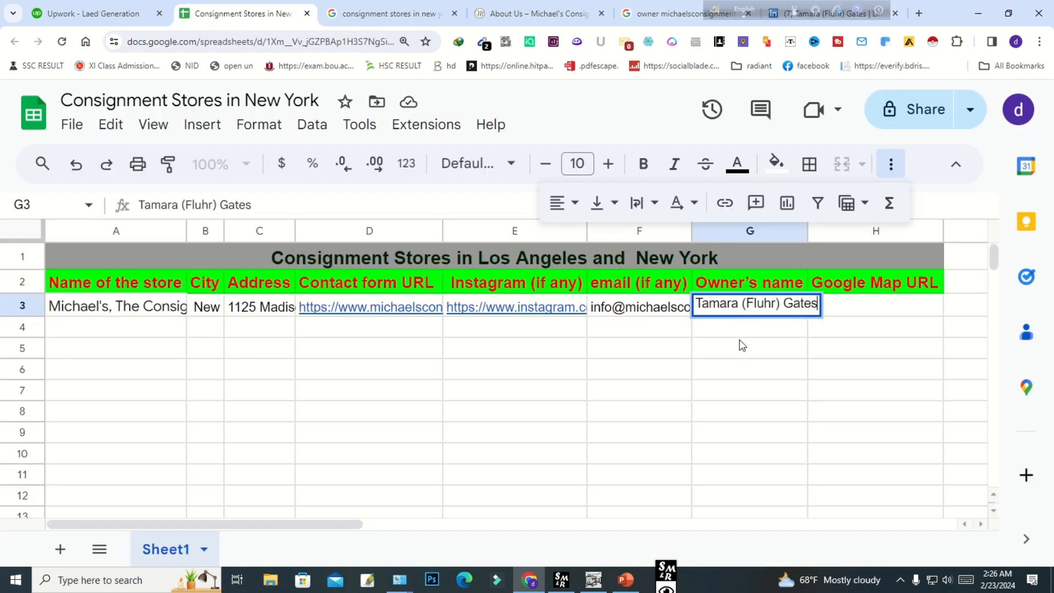
key(Tab)
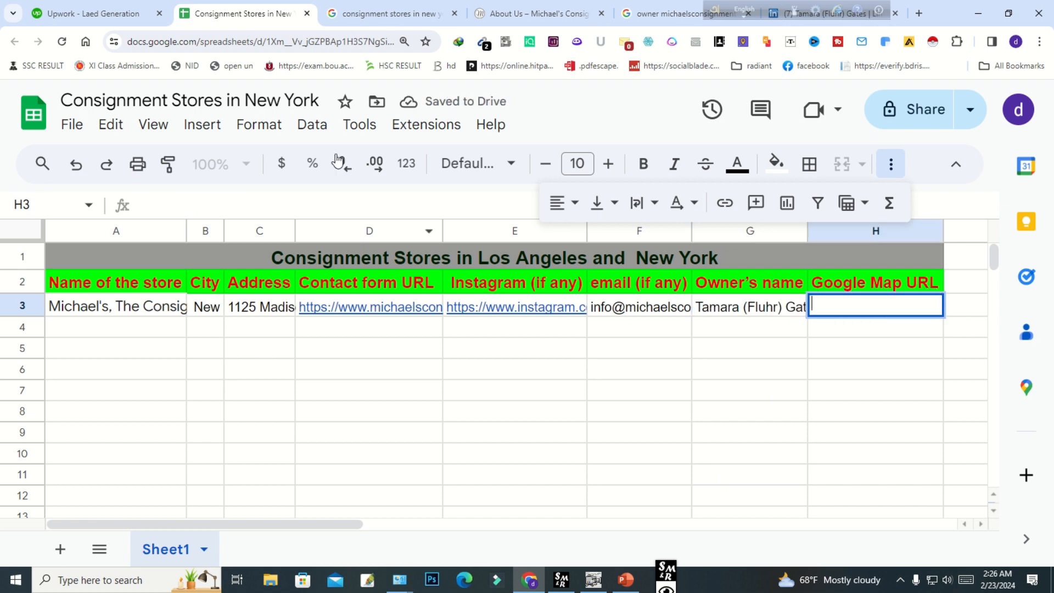
- Open the store's Google Maps listing through the Google Reviews badge on its About Us page
click(387, 14)
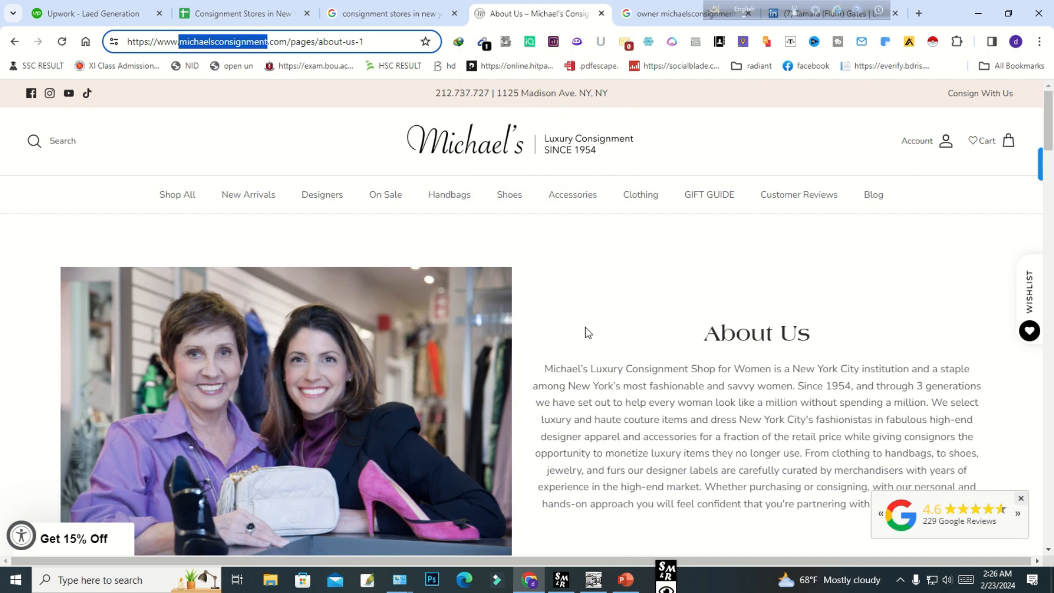
scroll(868, 348, down, 10)
click(667, 588)
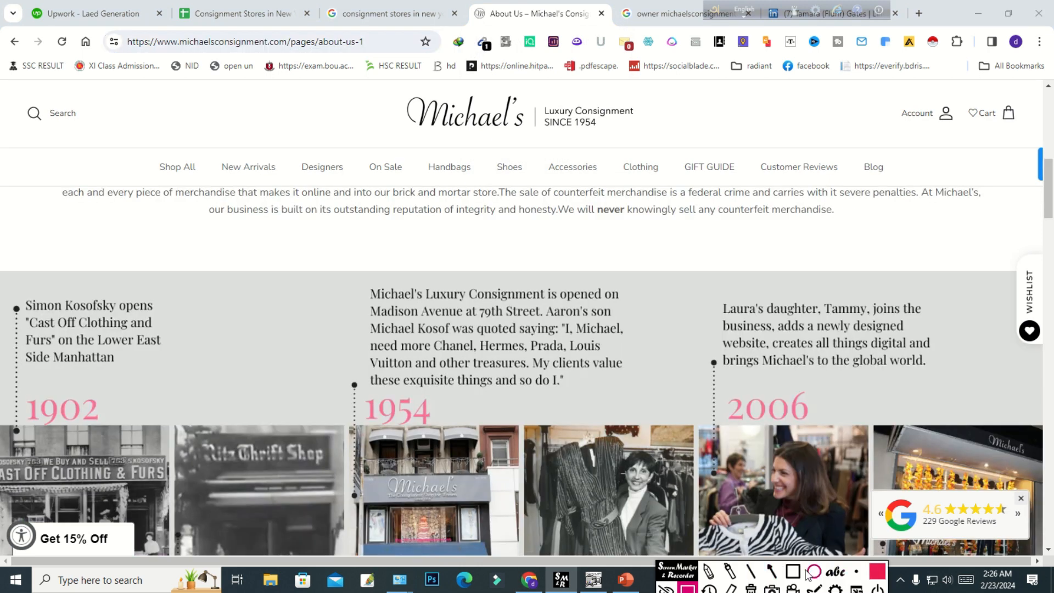
click(796, 574)
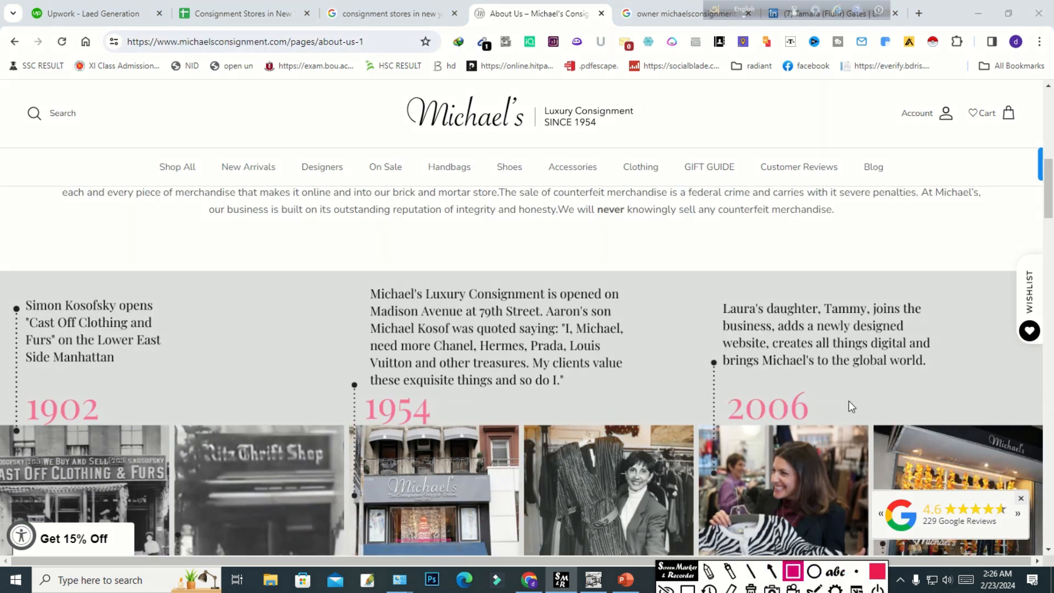
mouse_move(849, 450)
mouse_down()
mouse_move(906, 537)
mouse_move(1048, 553)
mouse_up()
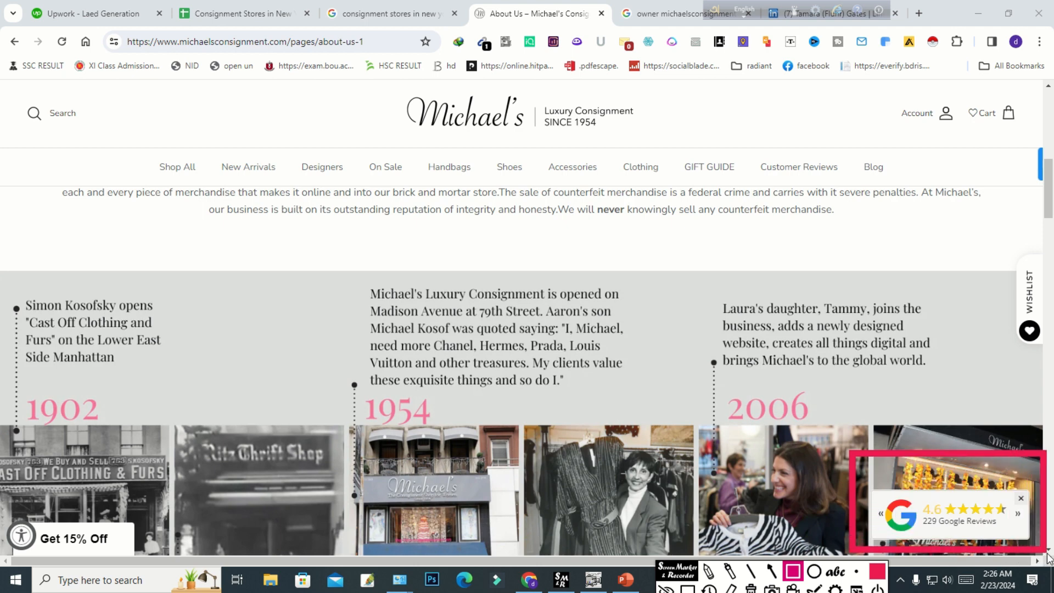
key(Escape)
click(933, 526)
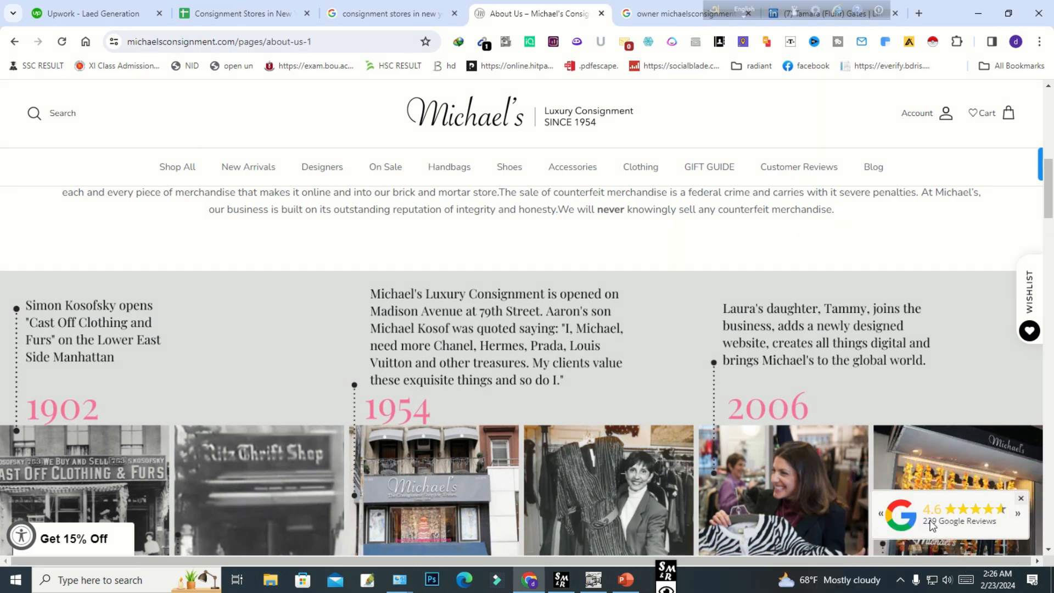
click(933, 526)
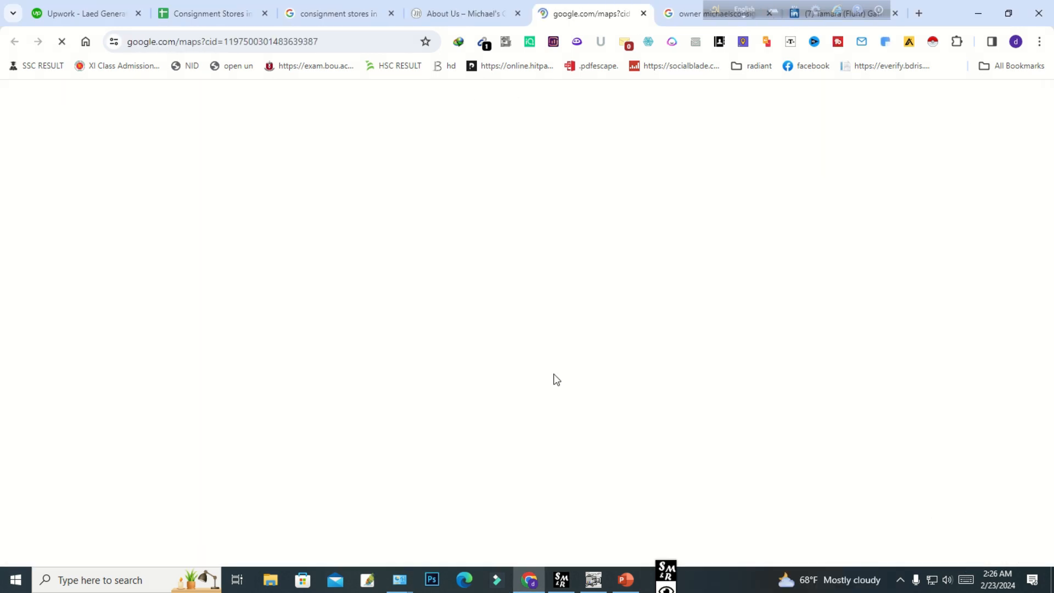
- Close the owner search and LinkedIn profile tabs and look through the store's details on Google Maps
drag(668, 22, 575, 26)
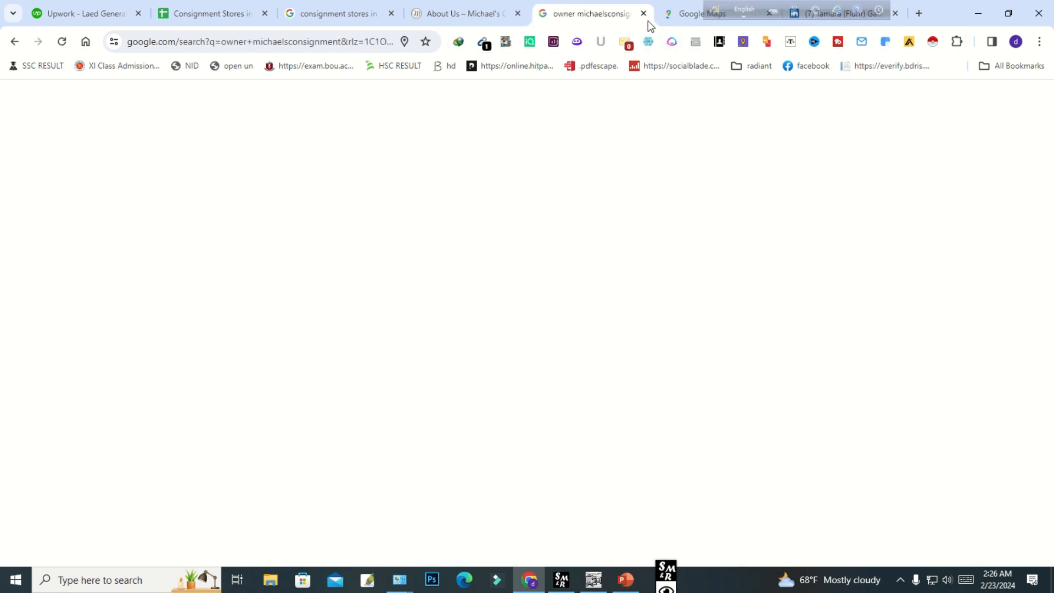
click(641, 14)
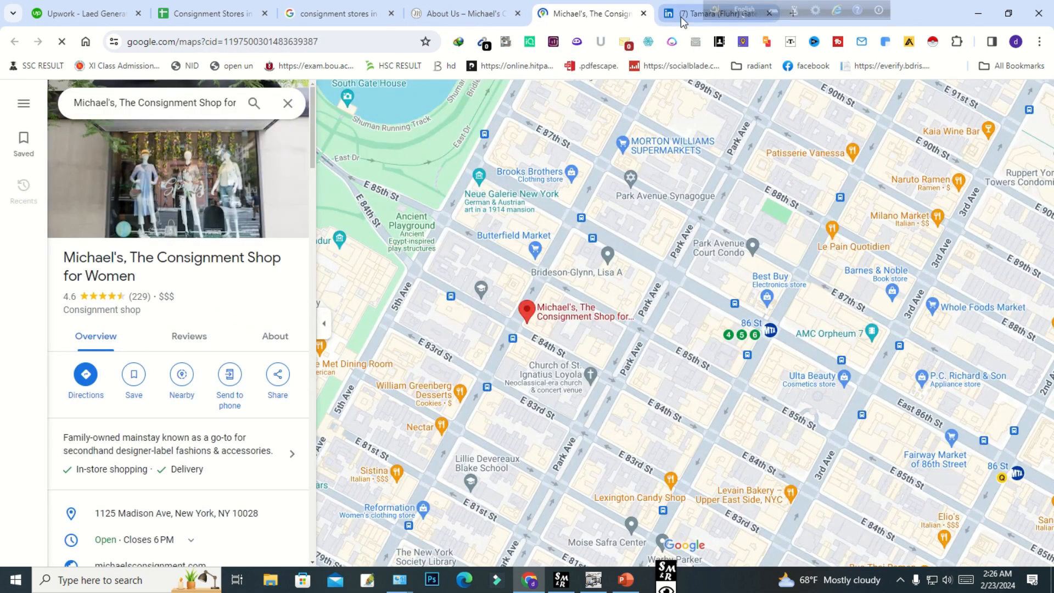
drag(694, 15, 593, 25)
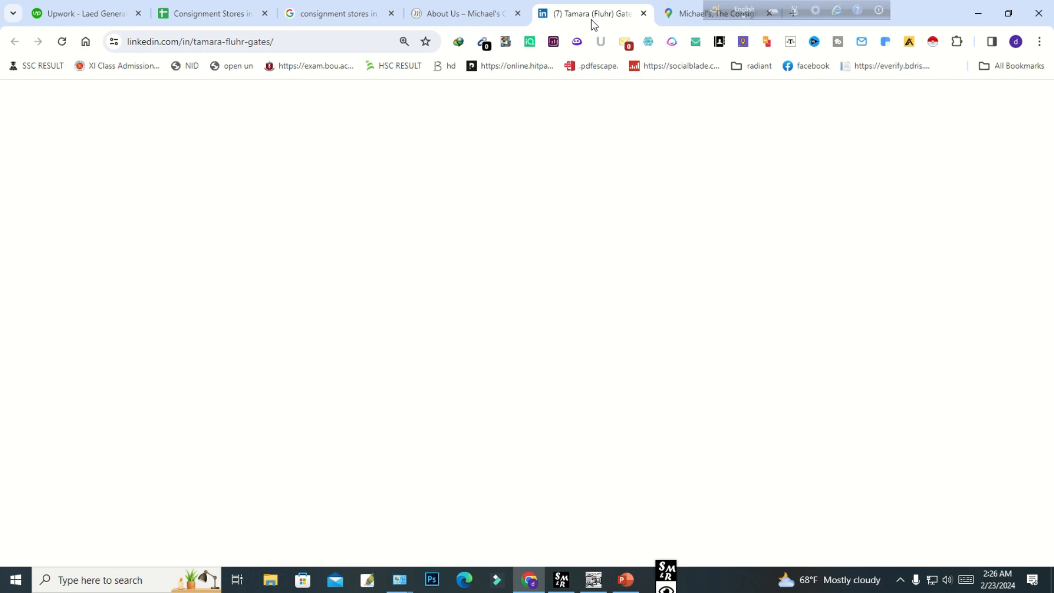
click(644, 13)
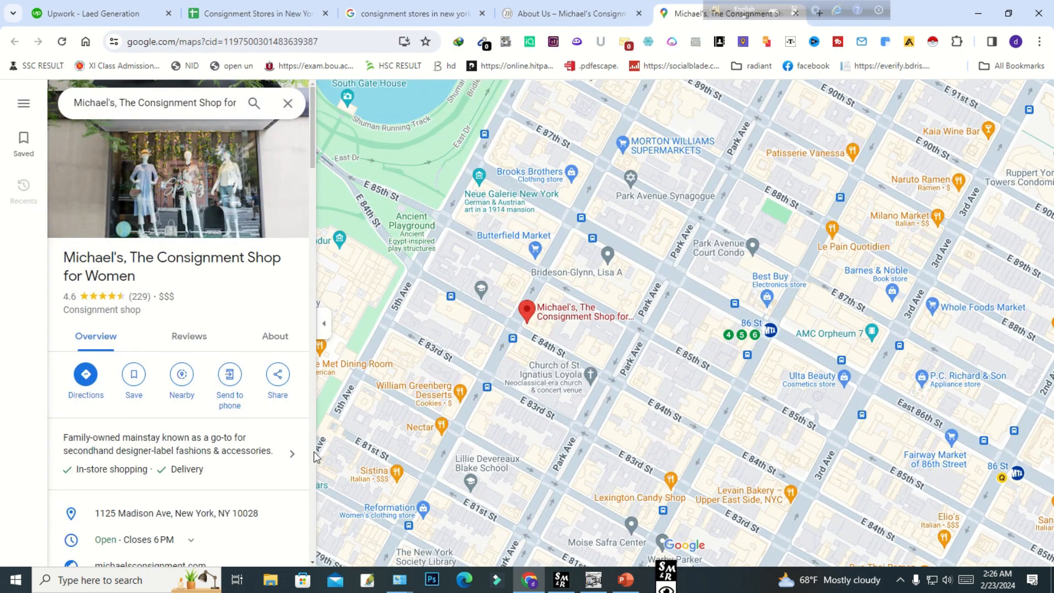
scroll(202, 241, down, 2)
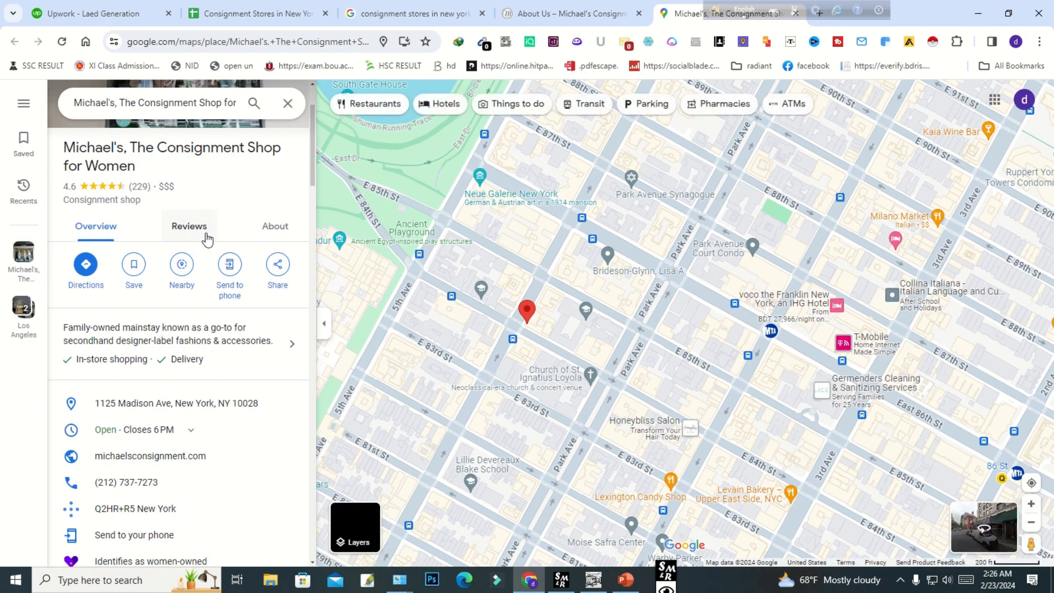
scroll(213, 236, down, 4)
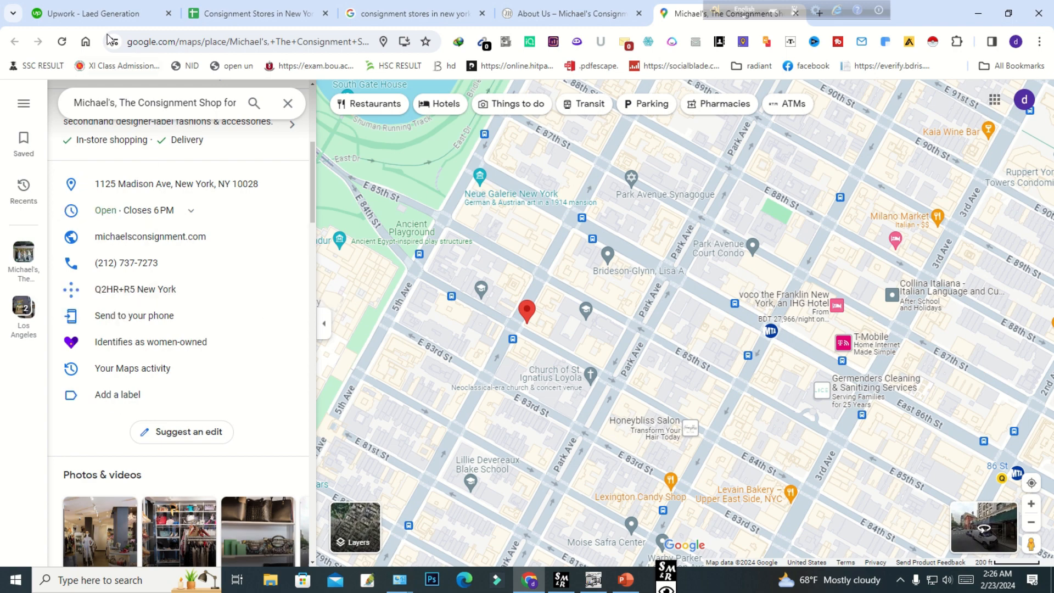
- Open the client's sample spreadsheet, Consigment Store List in LA / NYC, from the Upwork job description
click(116, 18)
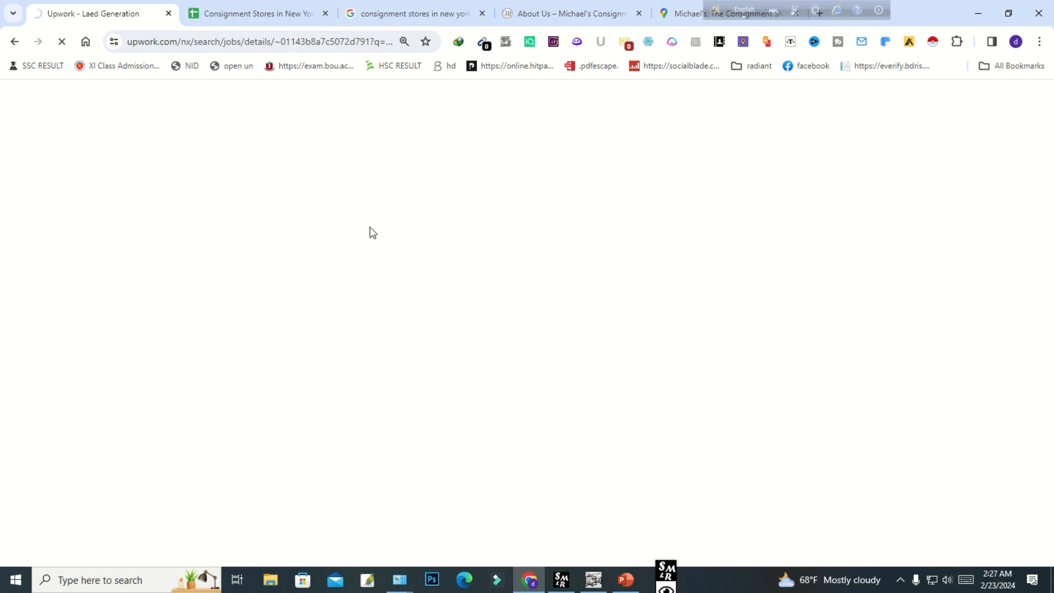
scroll(411, 428, down, 4)
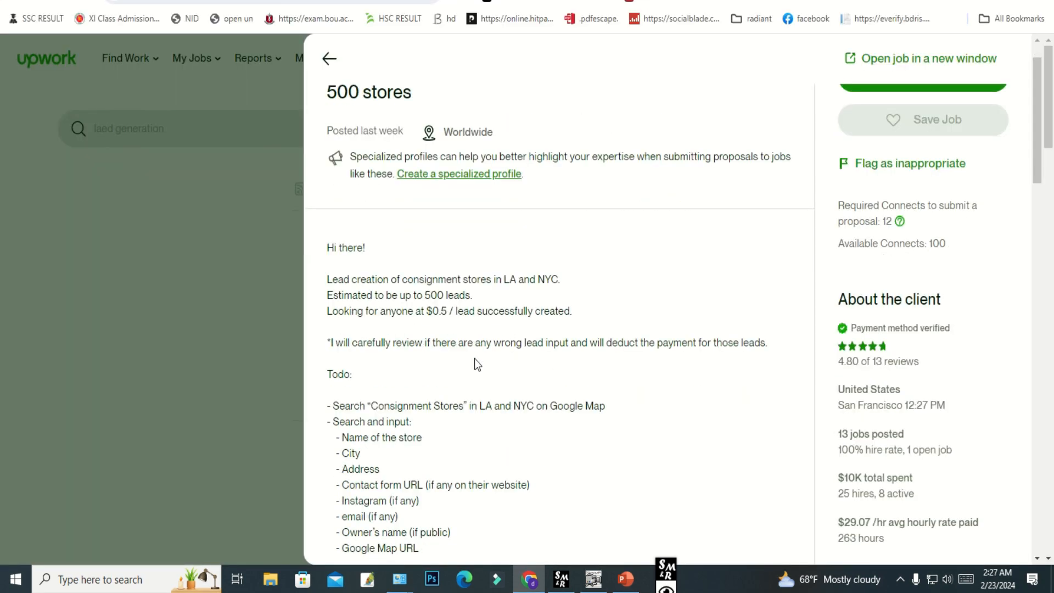
click(426, 457)
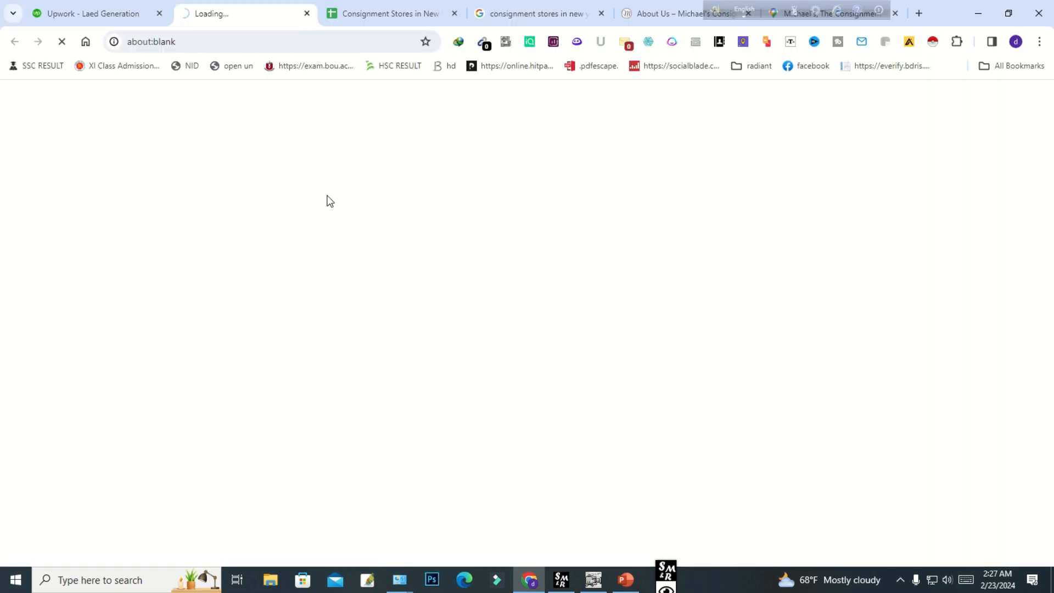
click(667, 589)
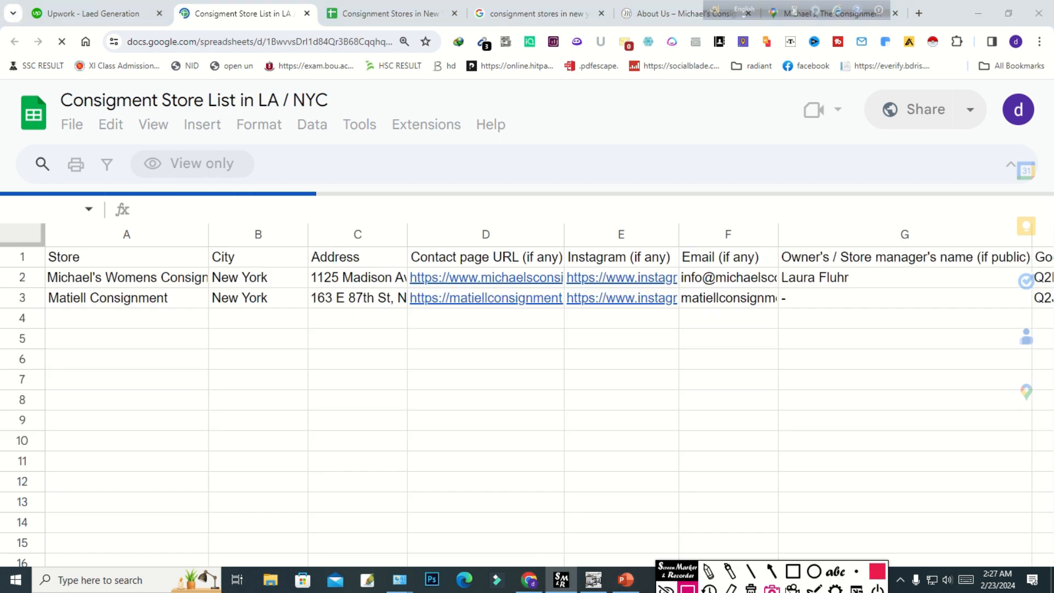
click(793, 571)
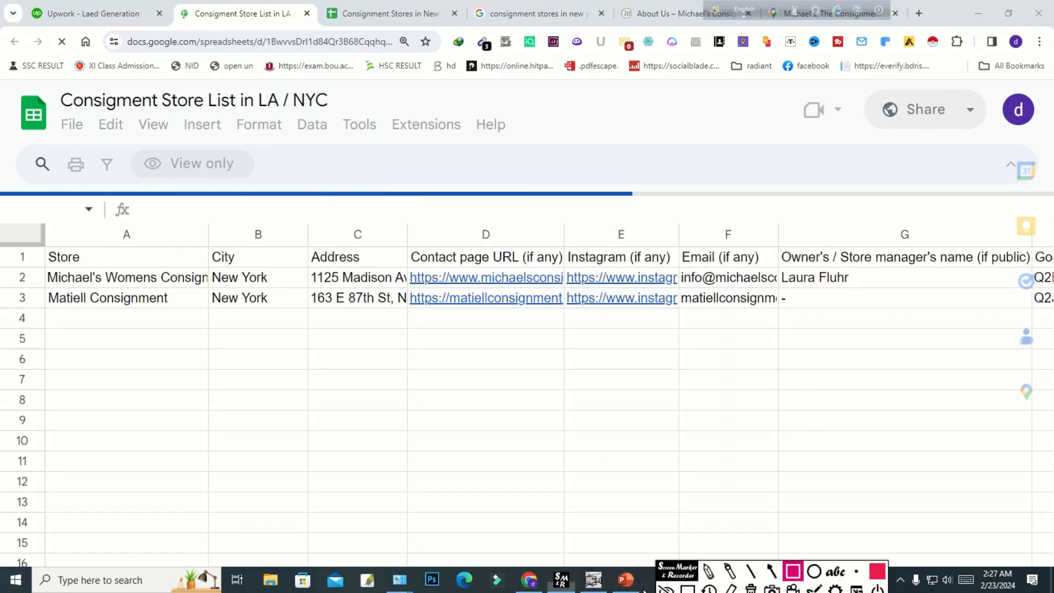
key(Escape)
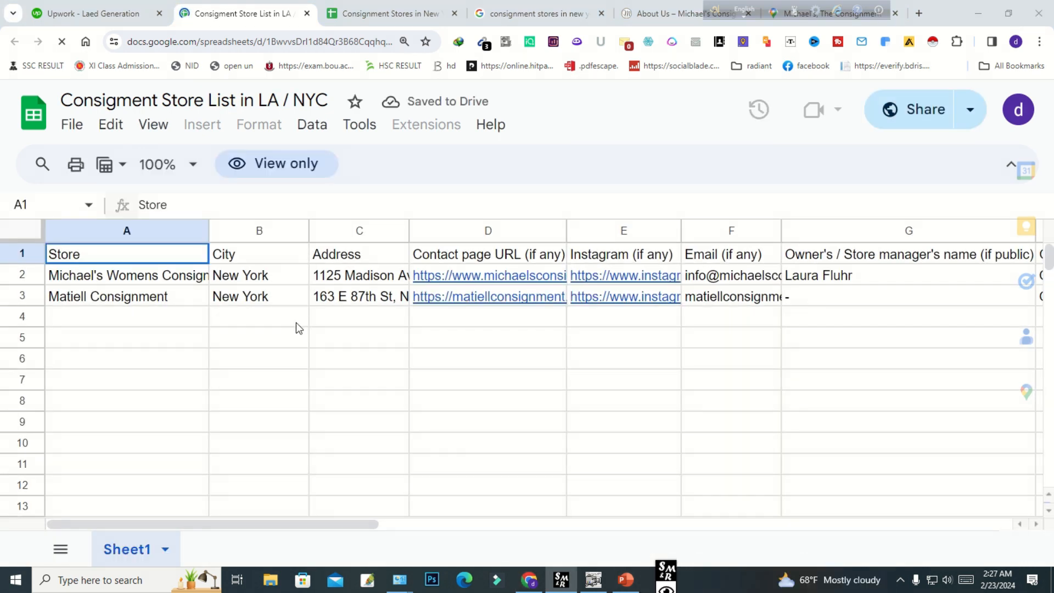
- Examine the format of the Google Map column in the client's sample sheet and outline its entries with the screen marker
mouse_move(286, 522)
mouse_down()
mouse_move(542, 523)
mouse_move(513, 527)
mouse_up()
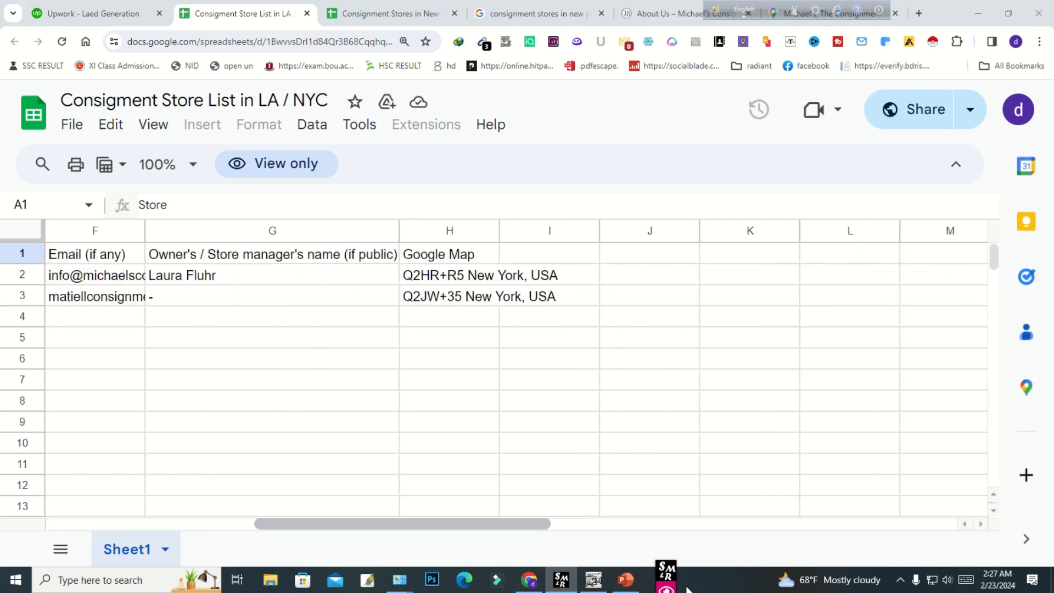
mouse_move(666, 575)
click(793, 573)
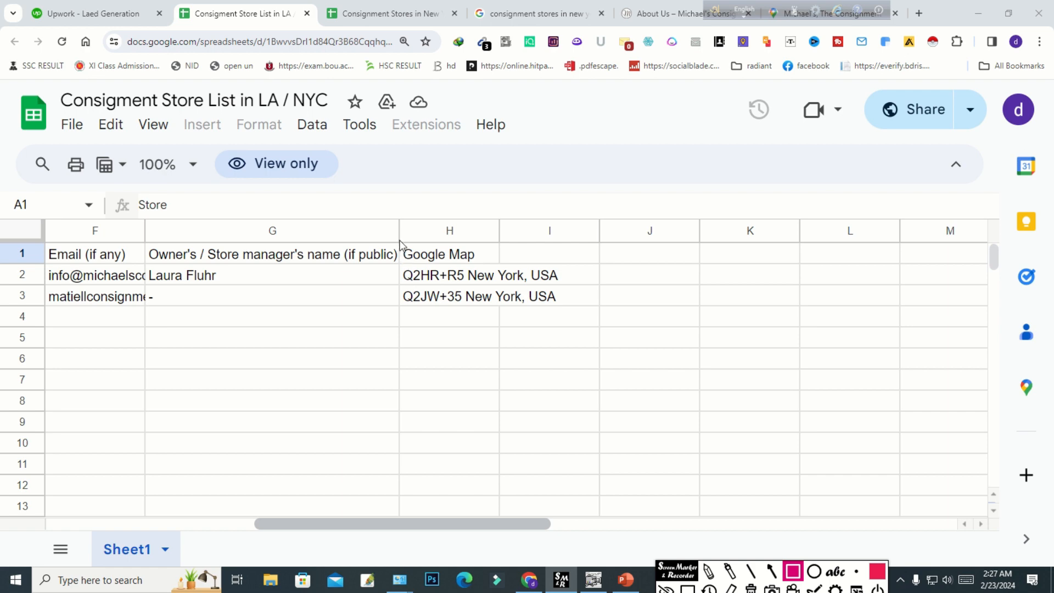
mouse_move(397, 221)
mouse_down()
mouse_move(502, 352)
mouse_move(578, 328)
mouse_up()
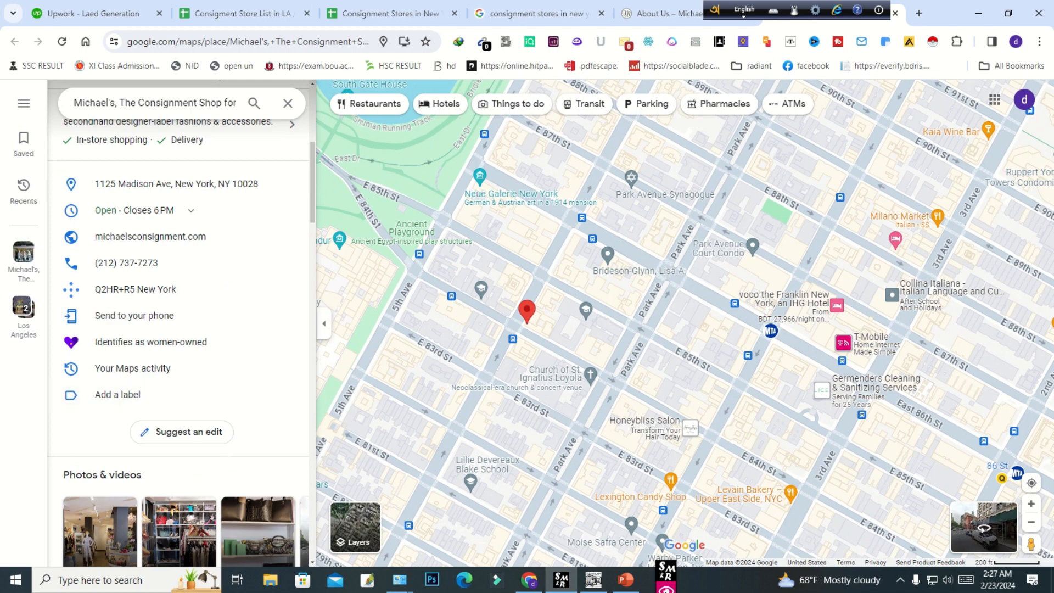
- Copy the plus code Q2HR+R5 New York from the Google Maps listing into cell H3 under Google Map URL
click(666, 589)
click(794, 573)
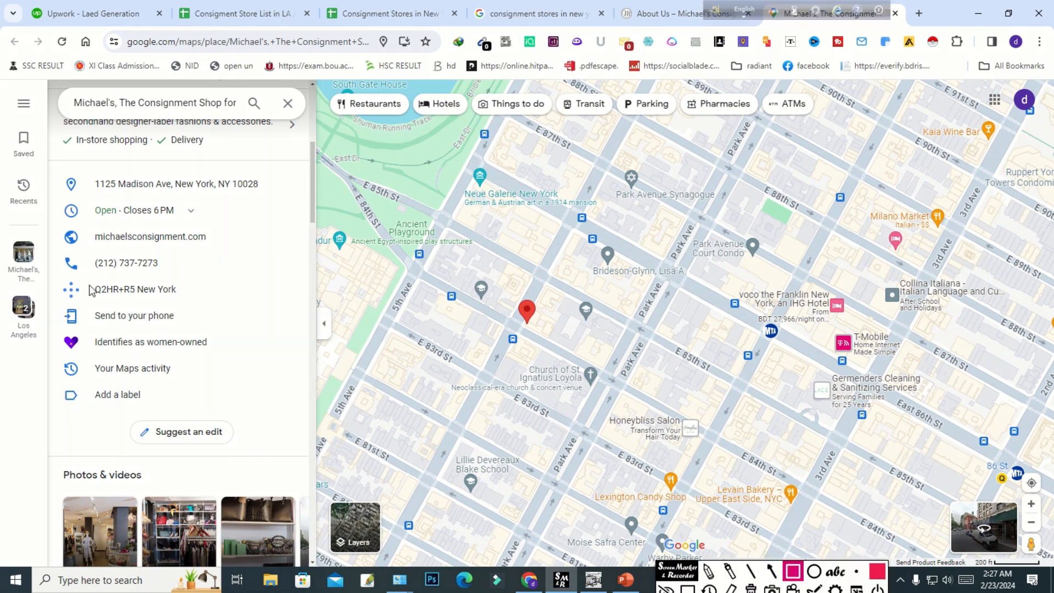
mouse_move(57, 272)
mouse_down()
mouse_move(57, 301)
mouse_move(195, 303)
mouse_up()
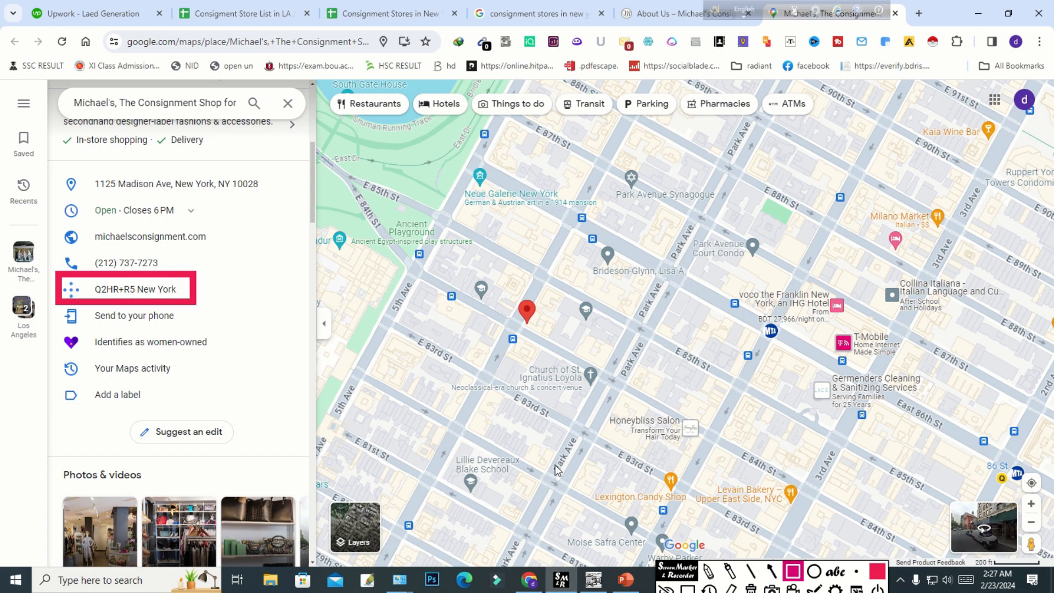
click(666, 590)
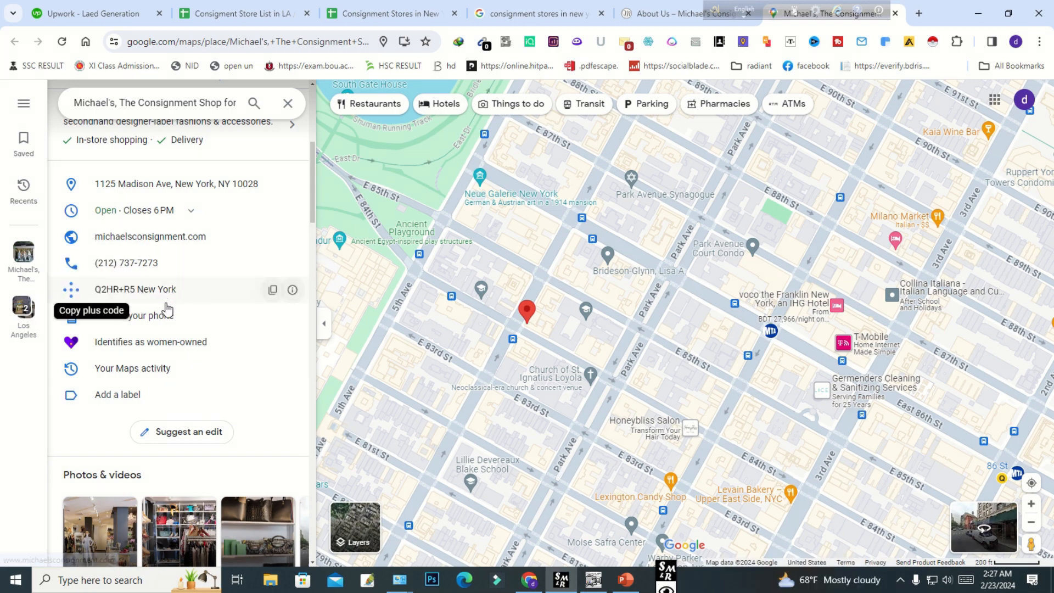
click(273, 291)
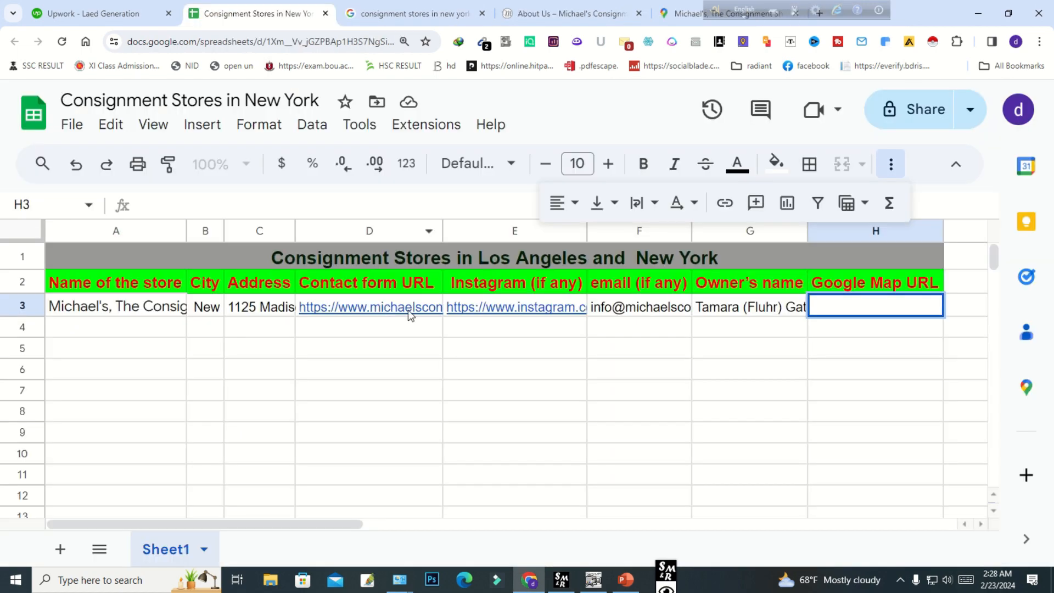
key(ctrl+v)
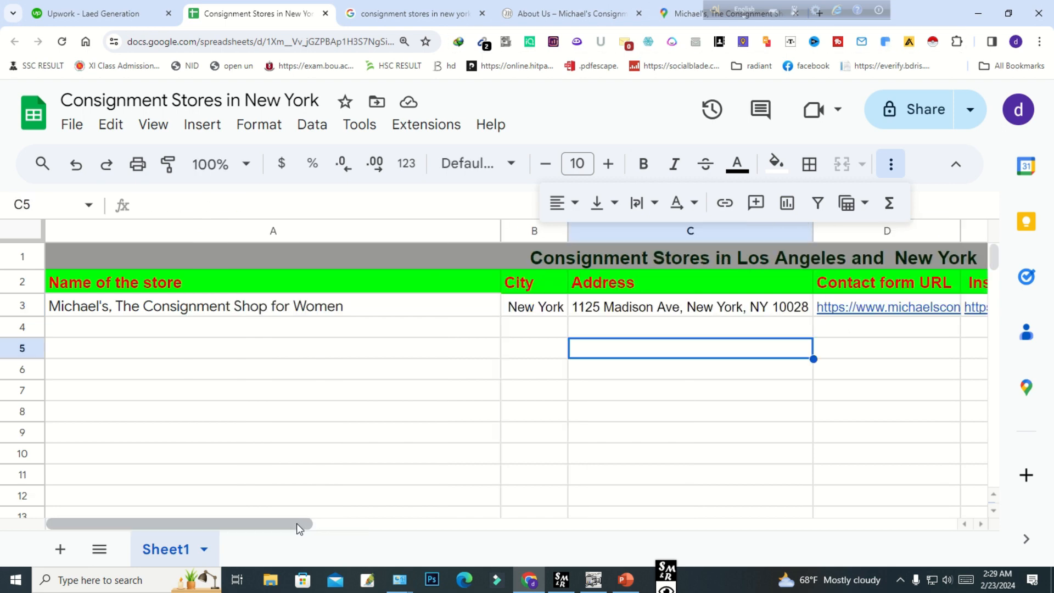
drag(295, 522, 365, 541)
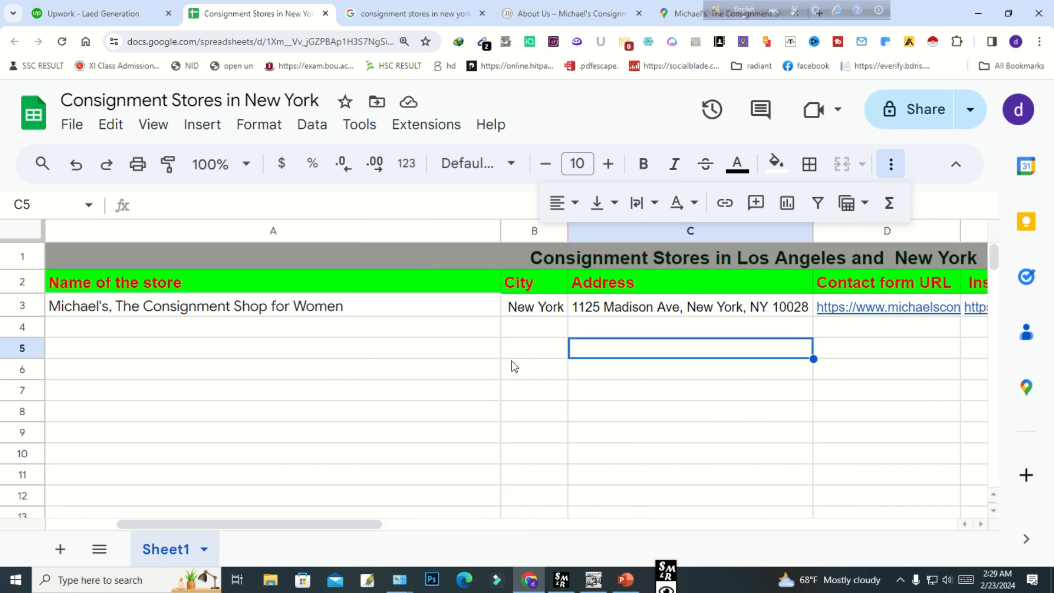
- Outline the page numbers and the Next link below the Google store results, and clear the outlines
mouse_move(36, 407)
mouse_down()
mouse_move(91, 479)
mouse_move(183, 483)
mouse_move(206, 468)
mouse_move(262, 467)
mouse_up()
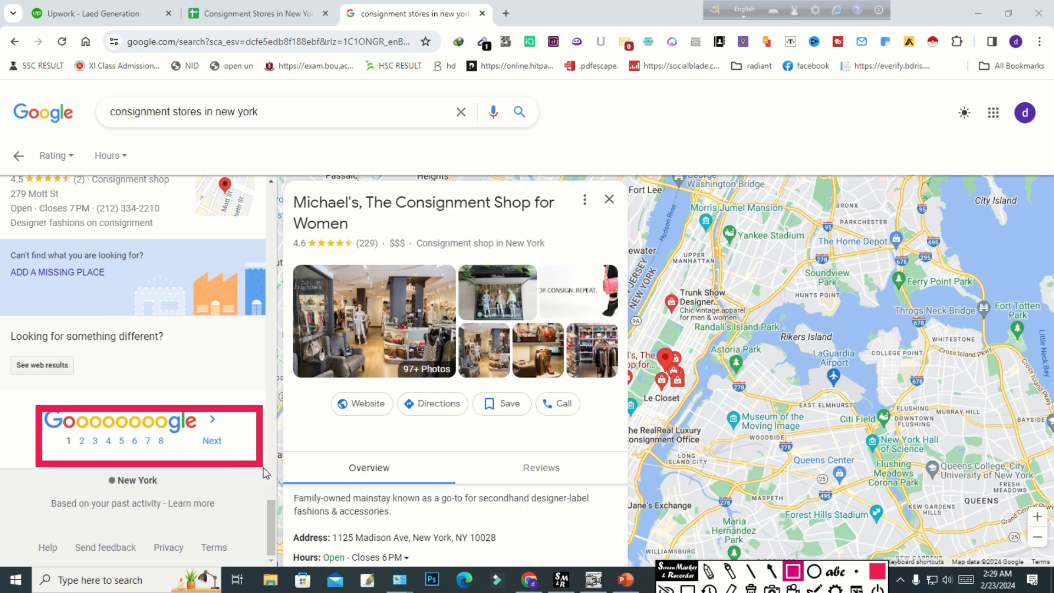
drag(197, 424, 238, 459)
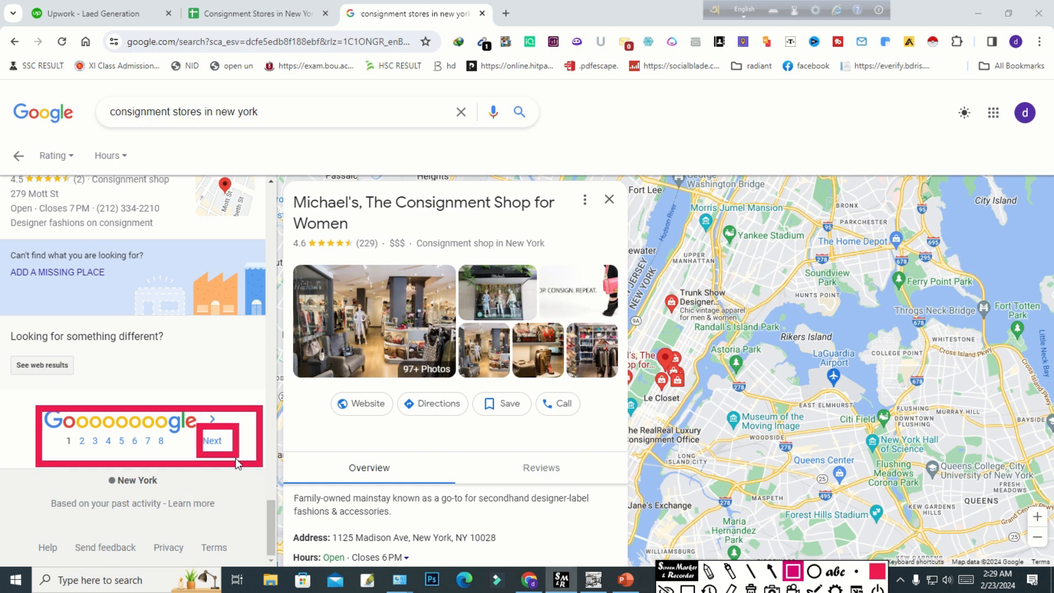
click(751, 590)
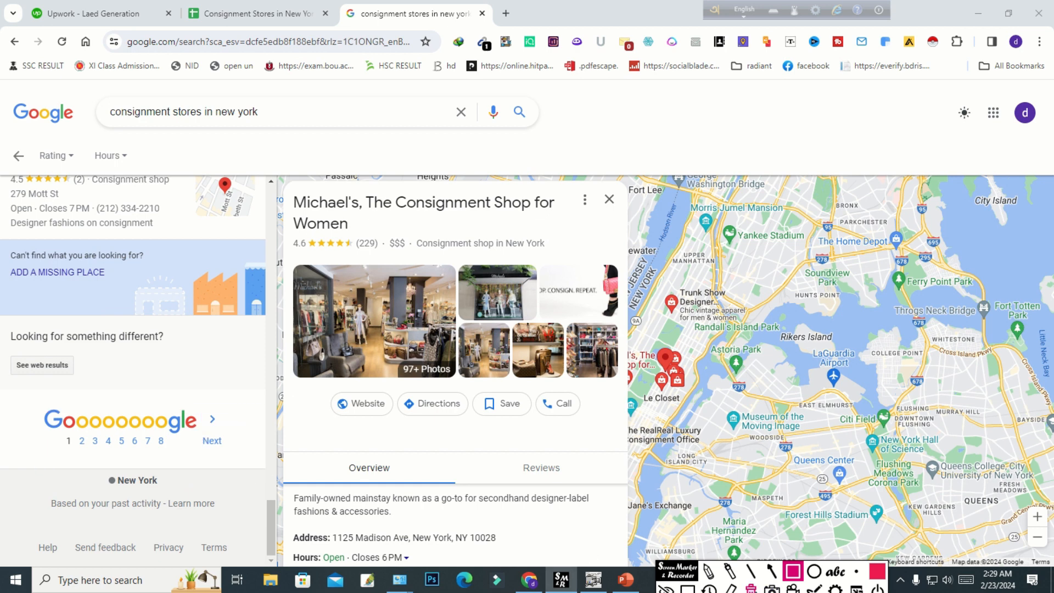
click(666, 589)
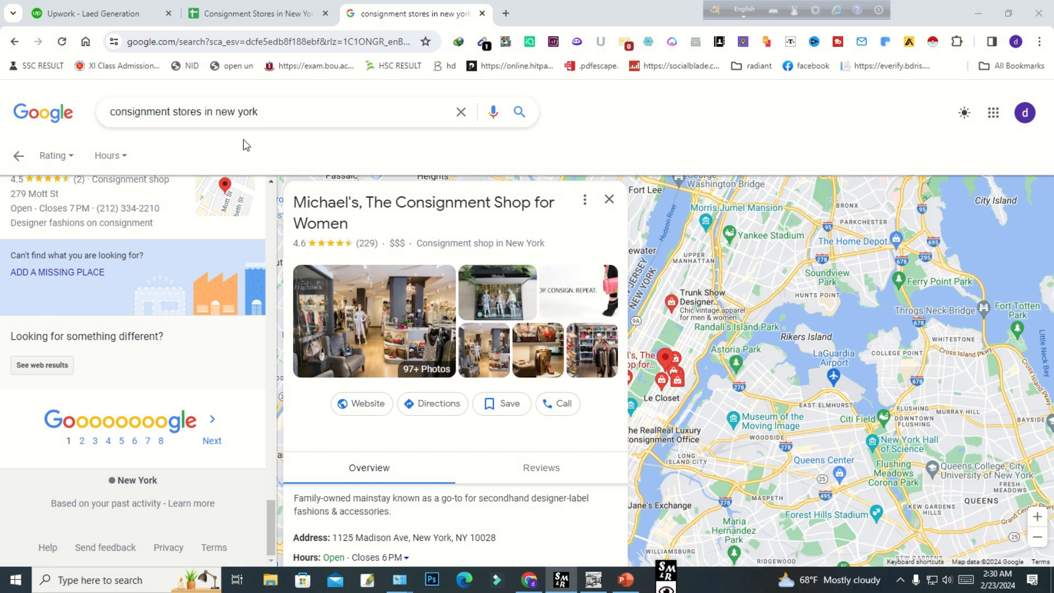
- Return to the Consignment Stores in New York sheet and outline its Share button with the screen marker
click(231, 16)
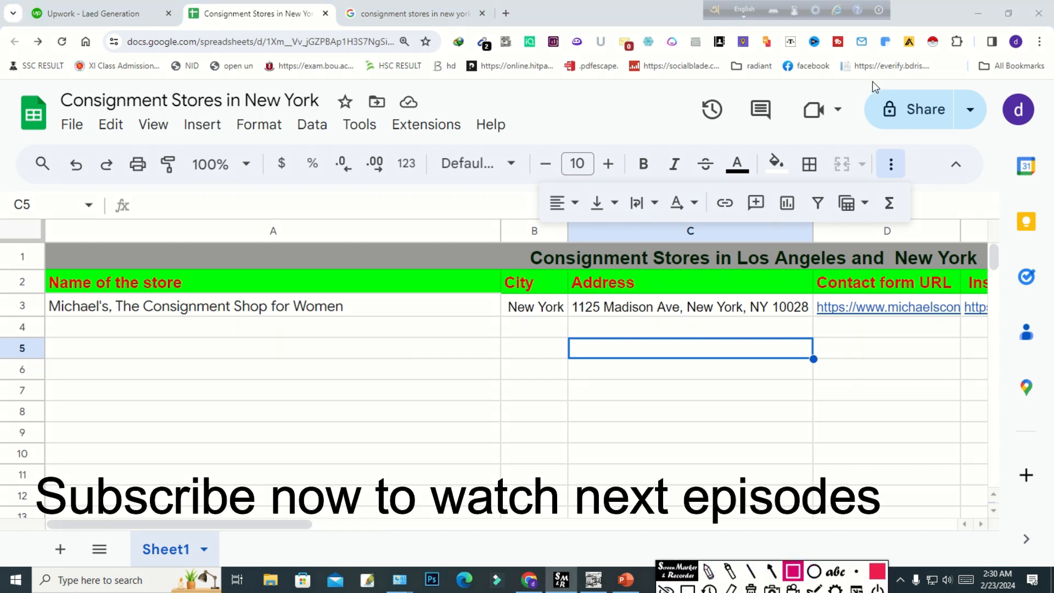
drag(866, 81, 990, 141)
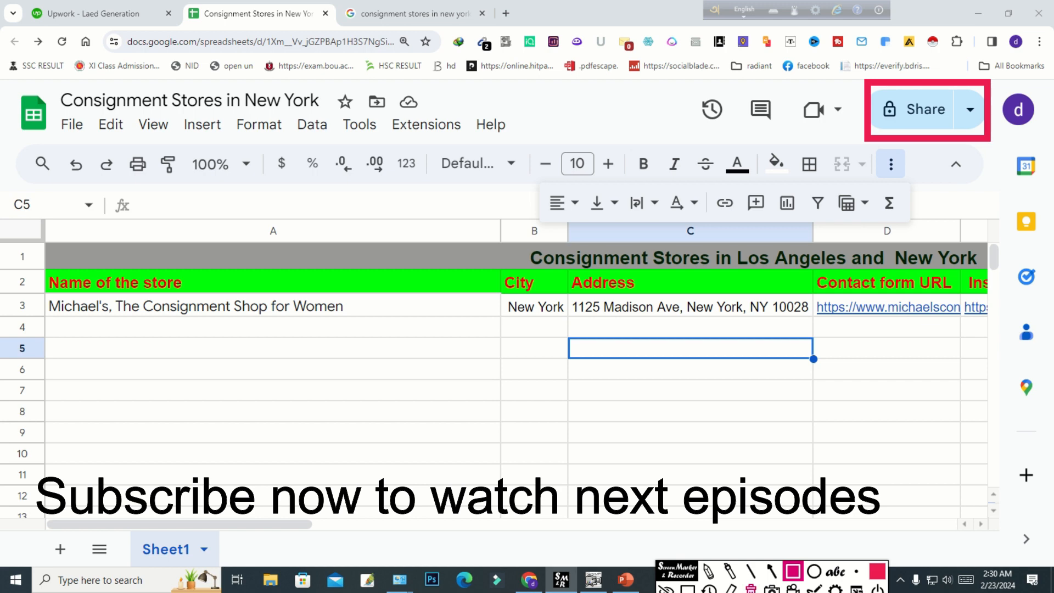